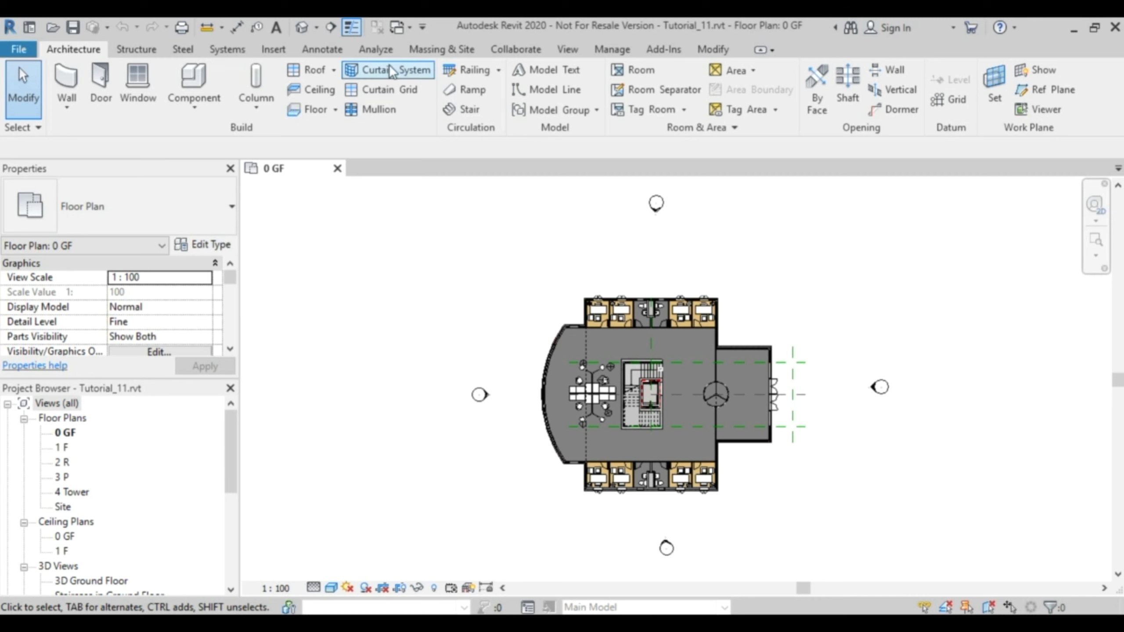
click(376, 49)
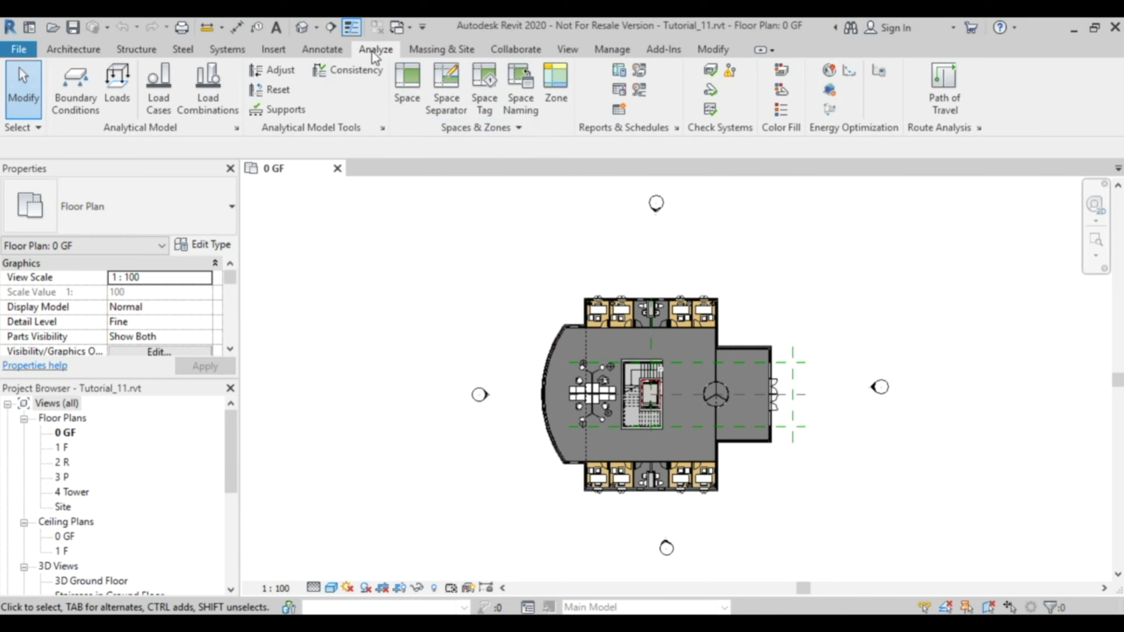
click(80, 51)
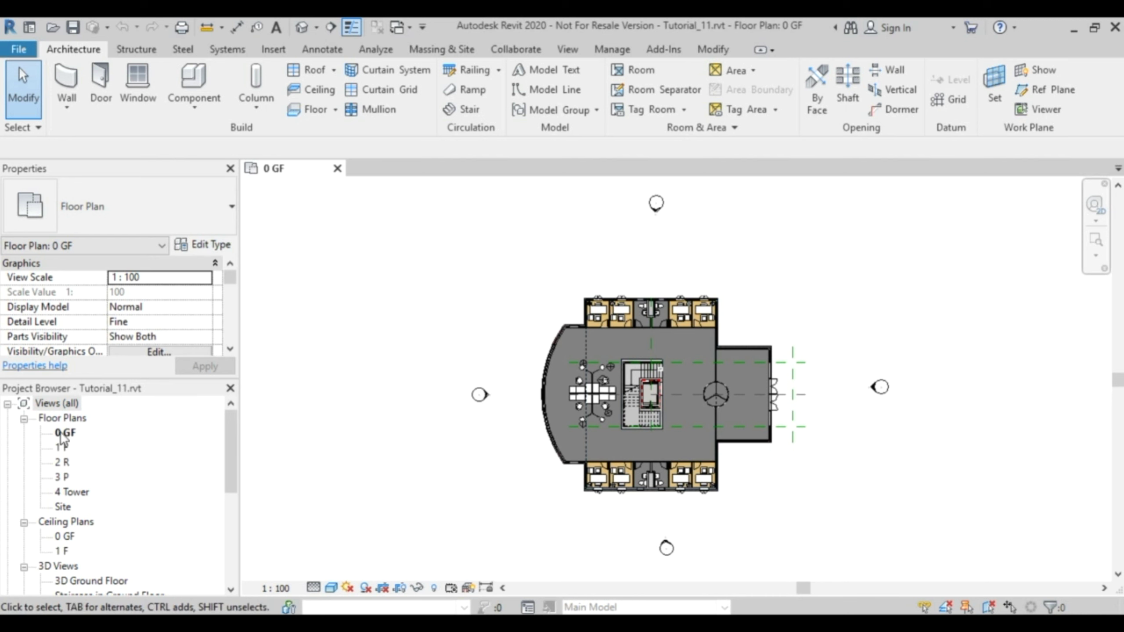
Duplicate the 0 GF floor plan view without its detailing
click(63, 434)
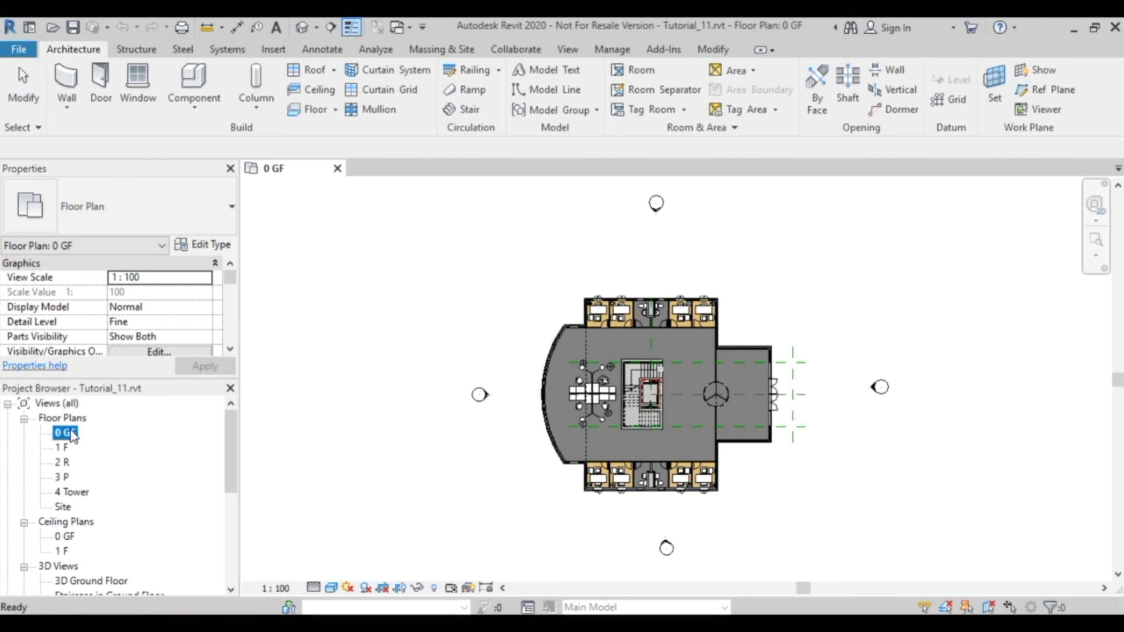
right_click(68, 433)
mouse_move(218, 192)
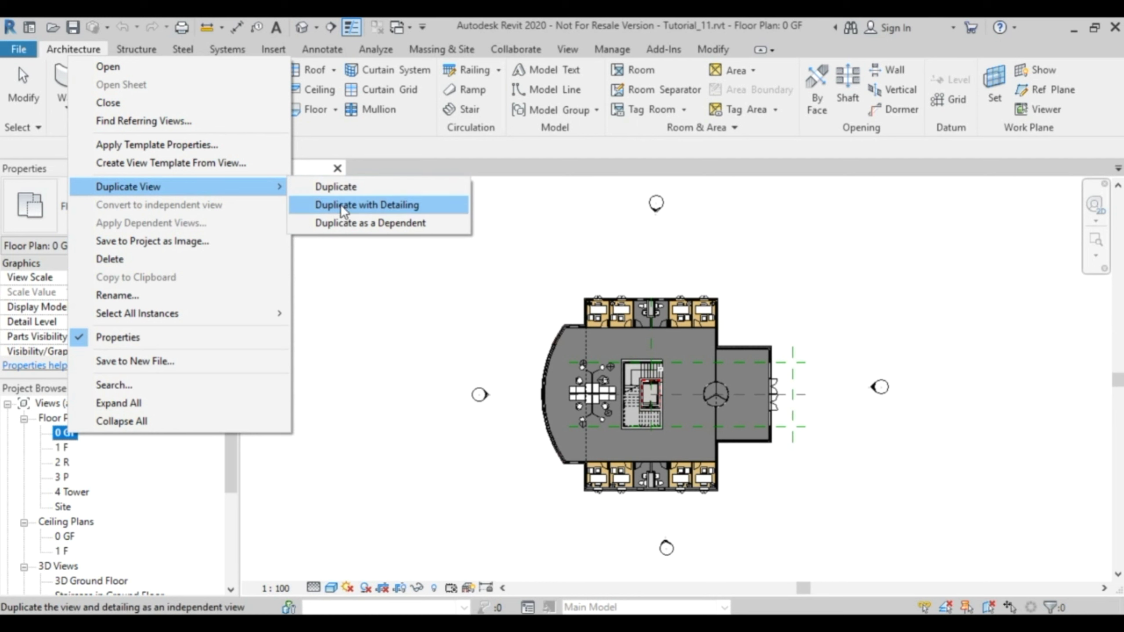
click(374, 189)
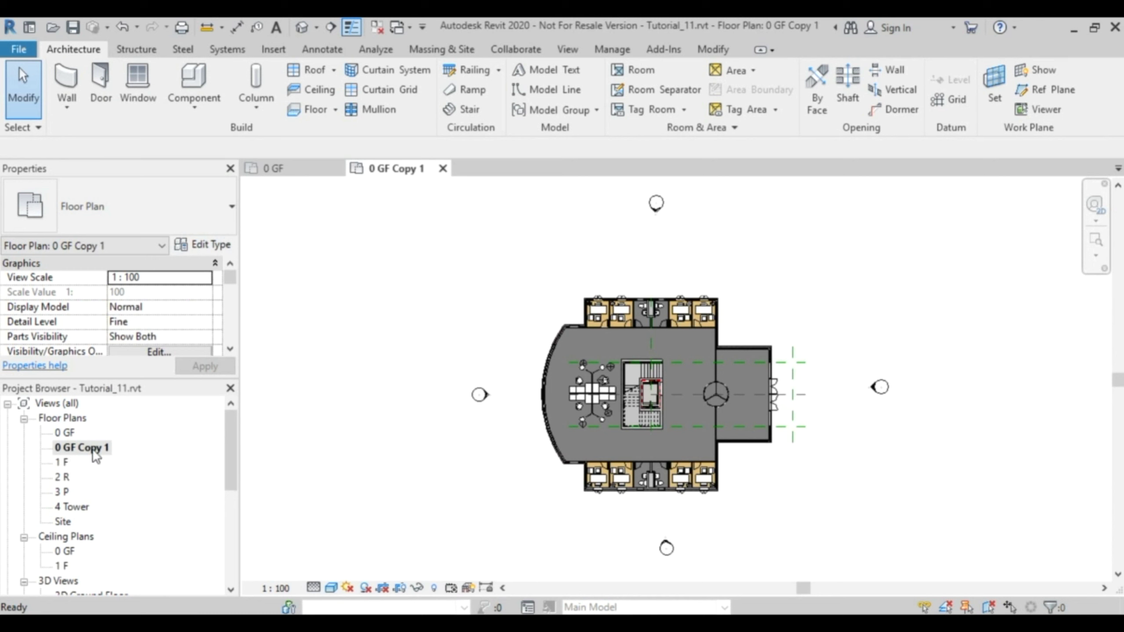
Rename the duplicated ground floor plan view as "0 GF - Rooms"
right_click(85, 458)
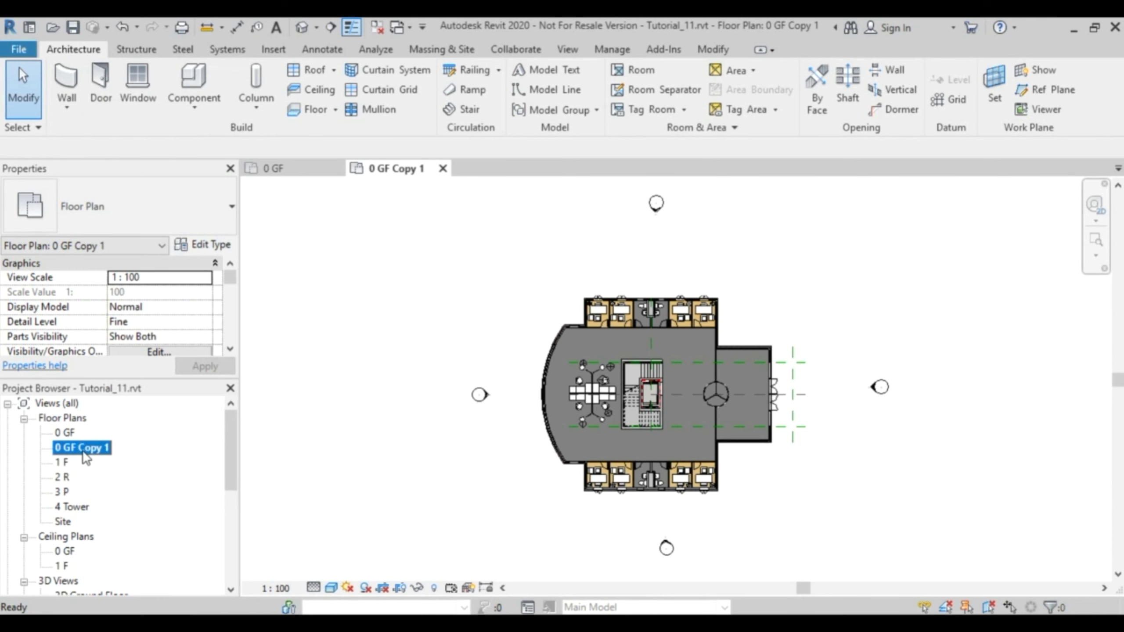
click(132, 313)
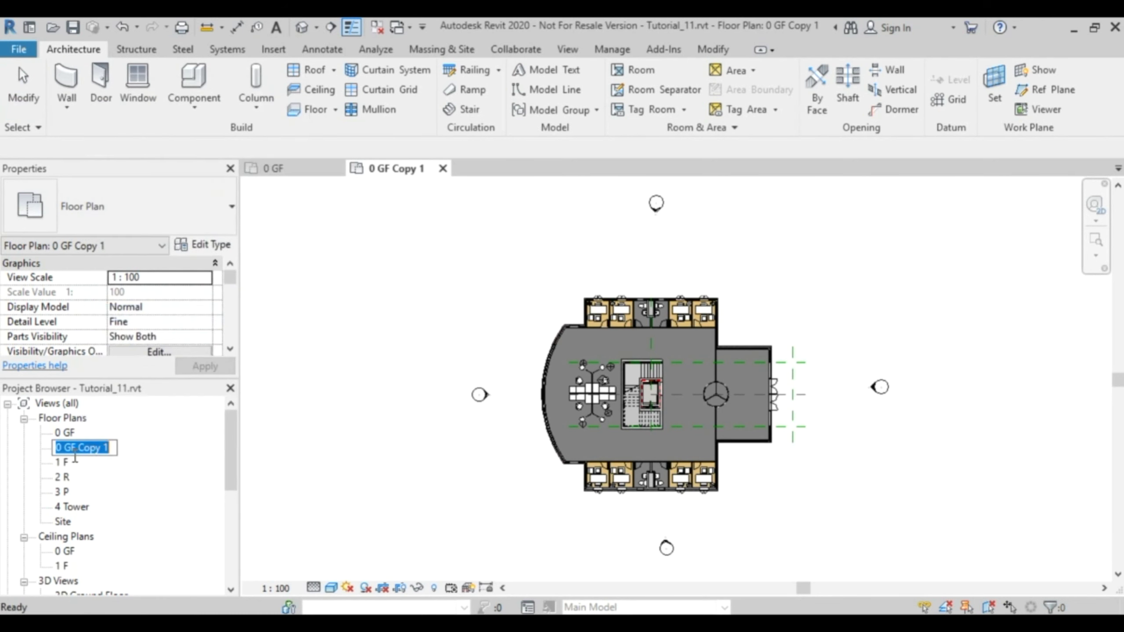
drag(78, 448, 163, 452)
text(- Rooms)
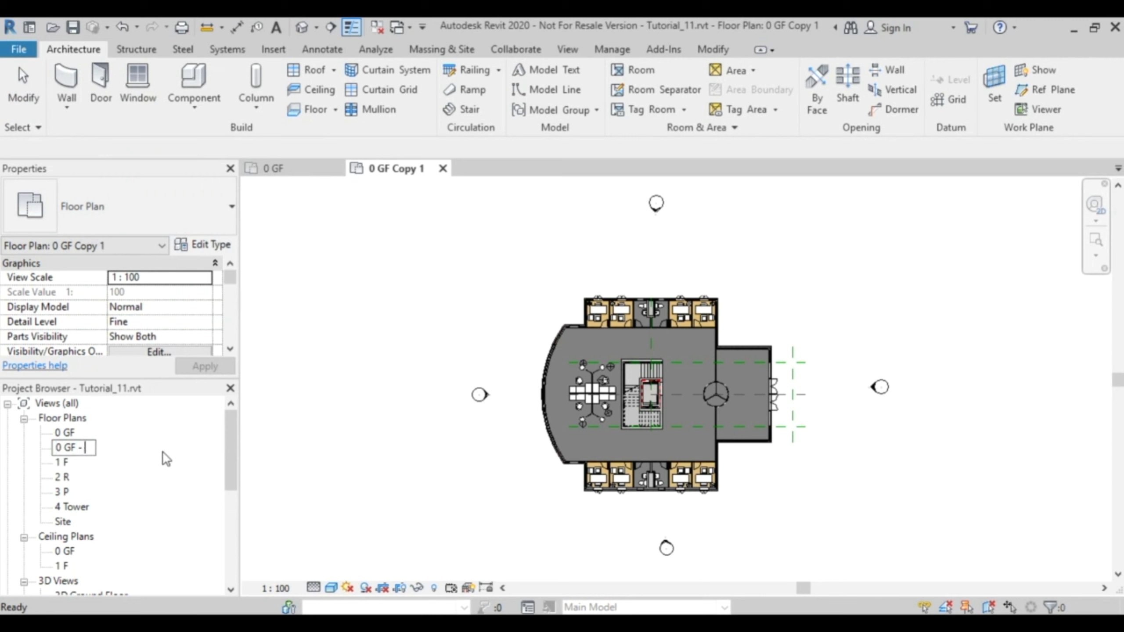
key(Return)
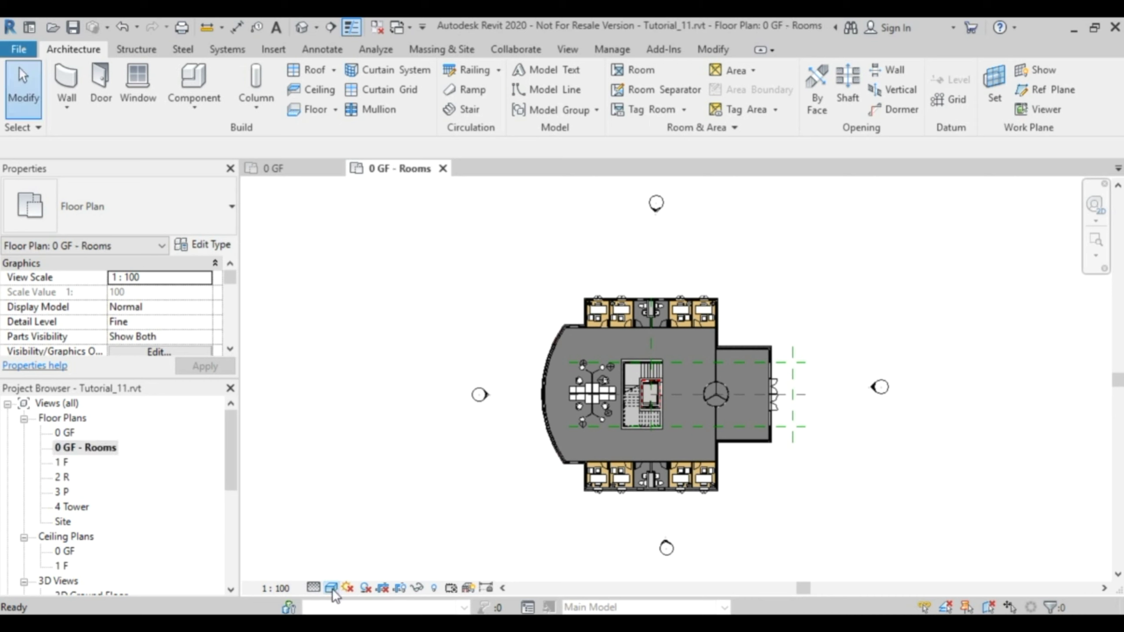
Switch the 0 GF - Rooms plan's visual style to an unshaded line display
click(332, 588)
click(362, 505)
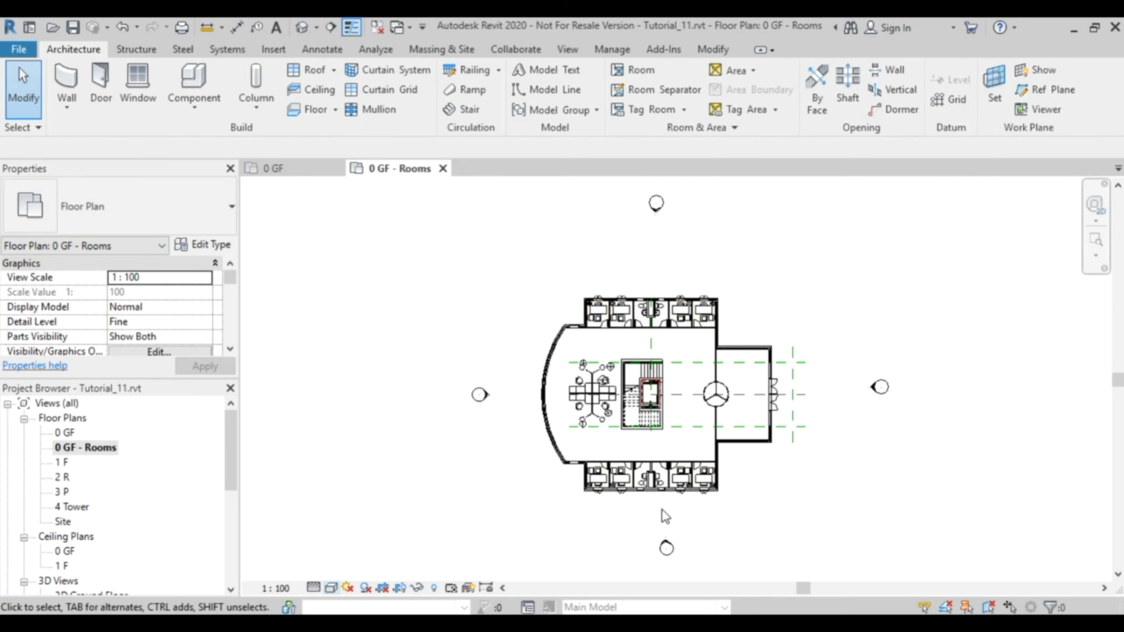
middle_drag(771, 367, 668, 349)
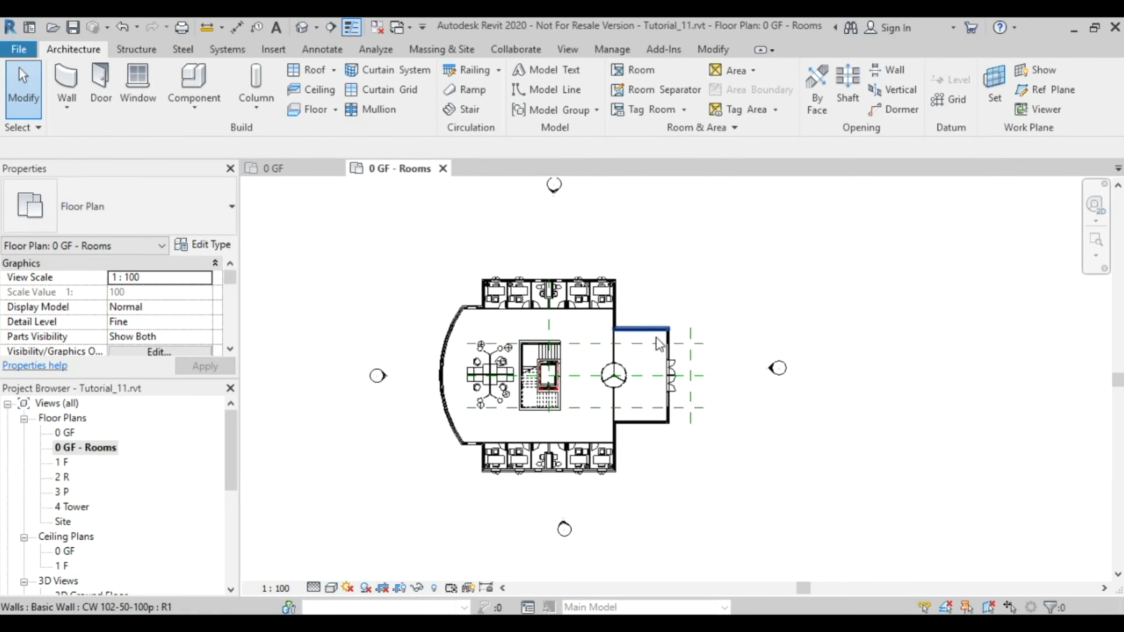
scroll(623, 403, up, 3)
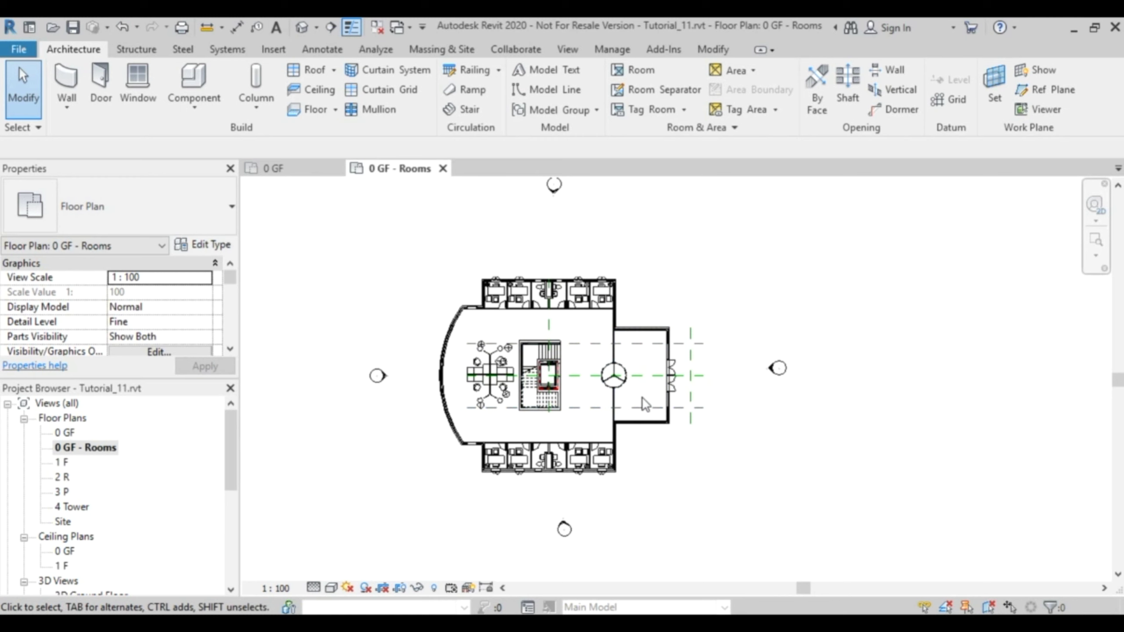
middle_drag(646, 397, 752, 423)
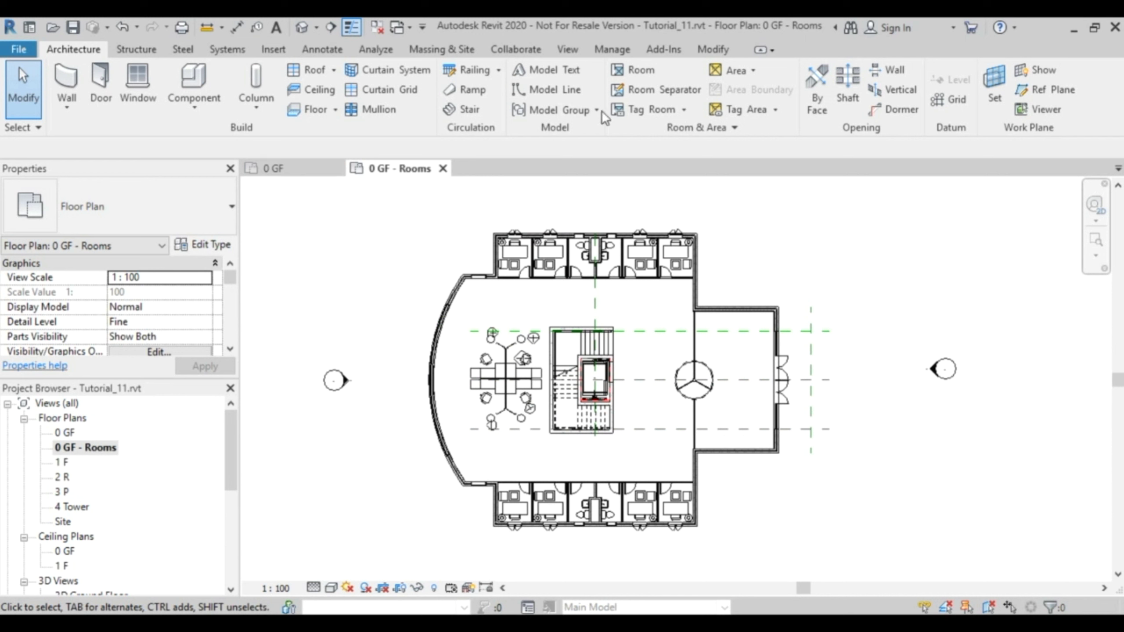
Turn off the model categories Furniture, Furniture Systems, Lighting Fixtures, Plumbing Fixtures, Entourage and Floors in the 0 GF - Rooms view's visibility overrides
click(574, 48)
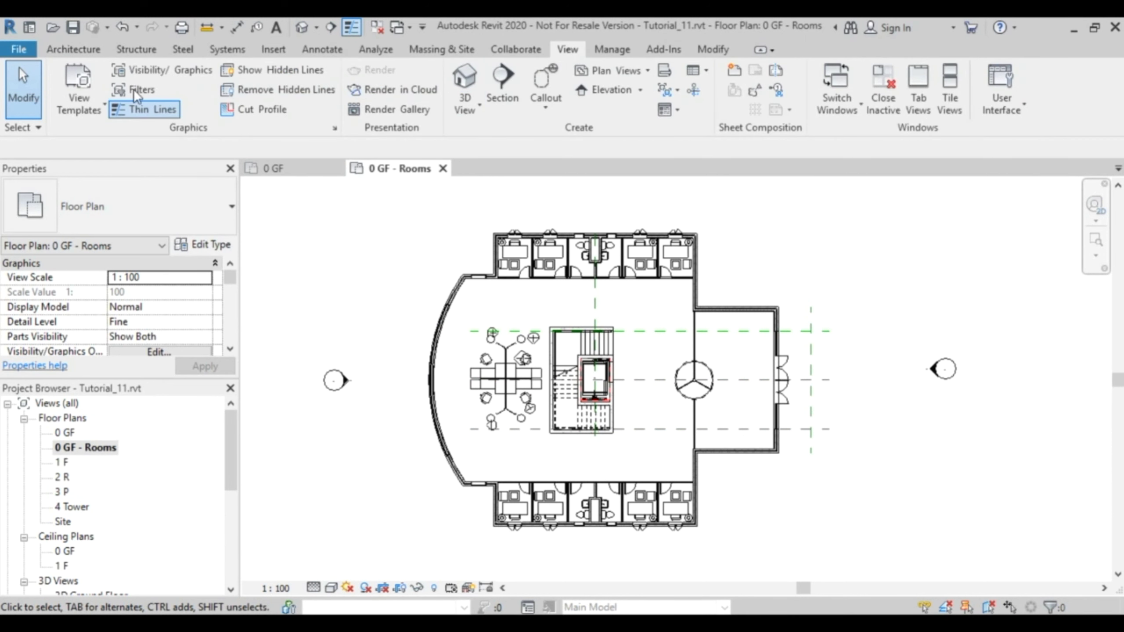
click(172, 71)
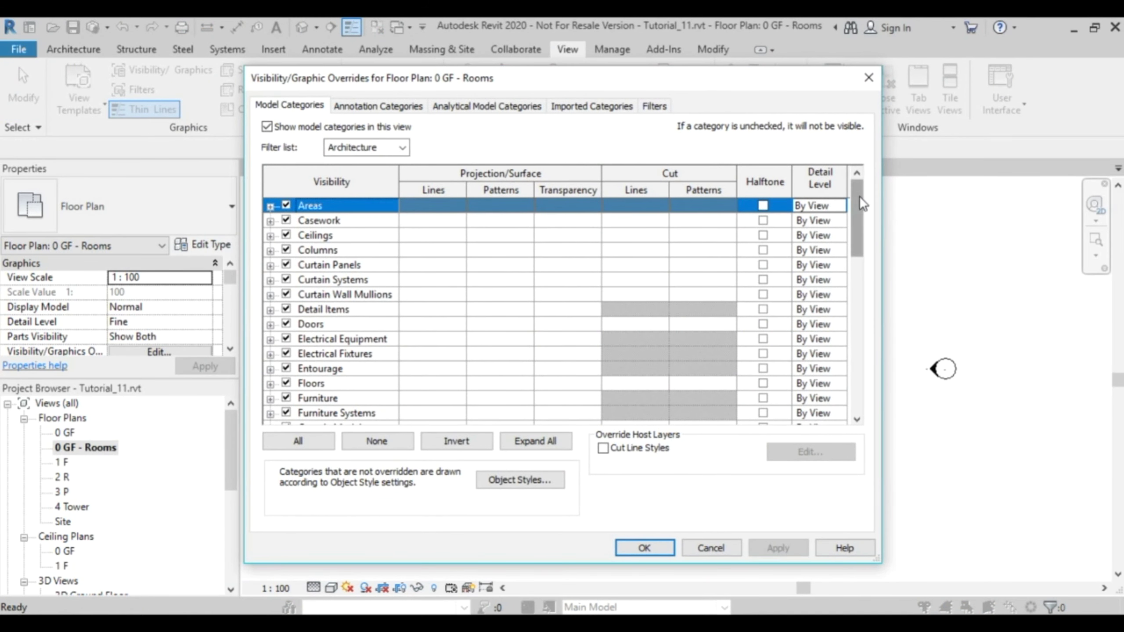
drag(858, 230, 857, 261)
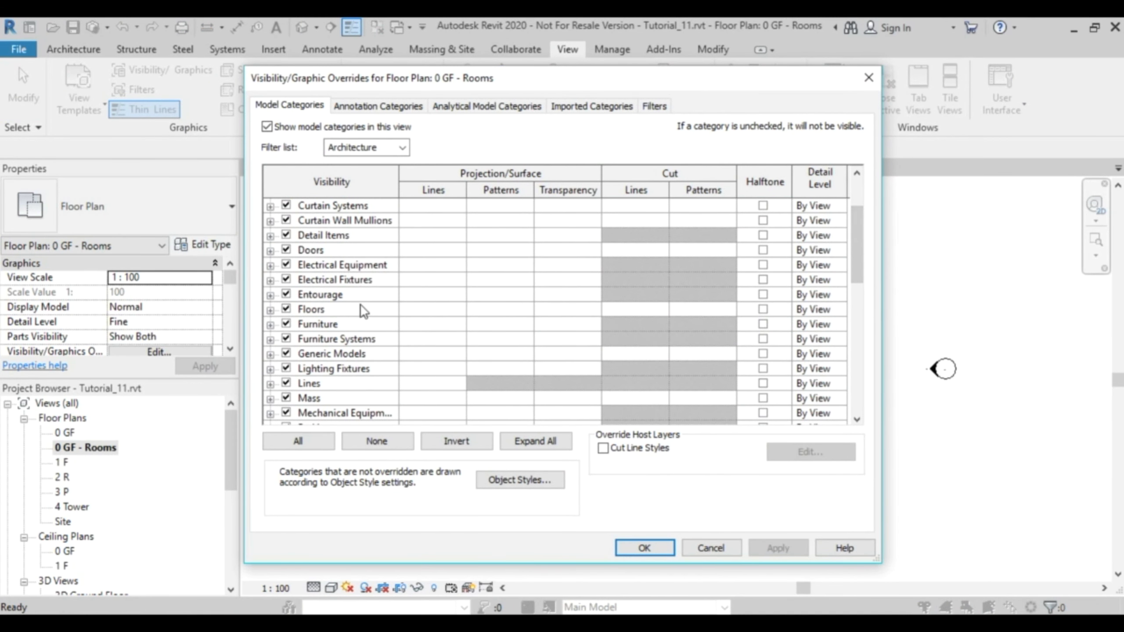
click(287, 325)
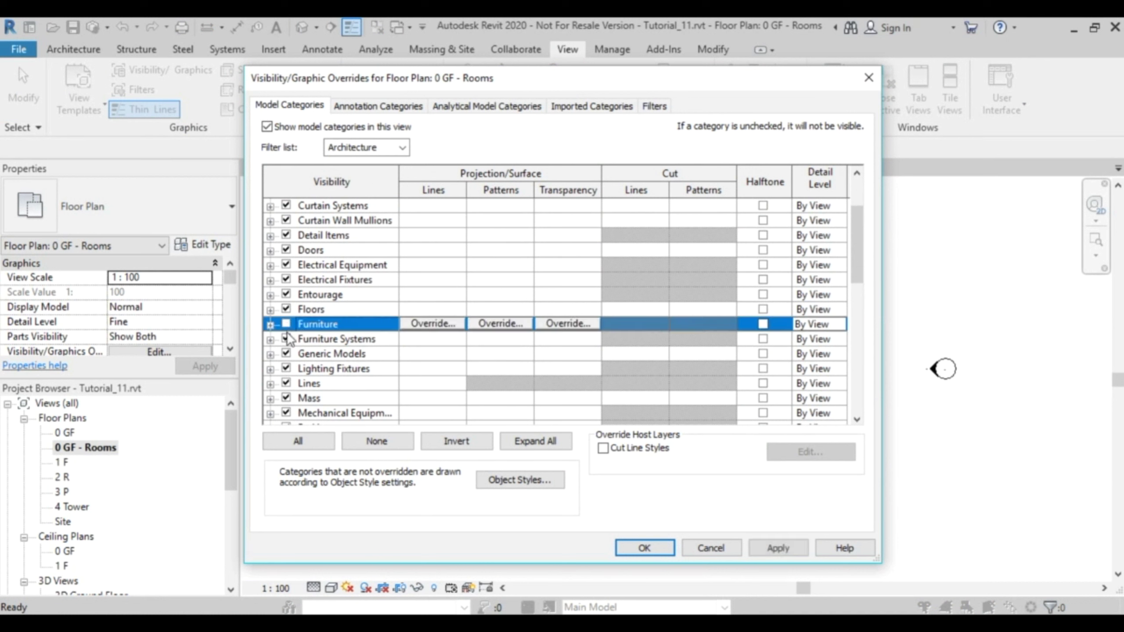
click(286, 339)
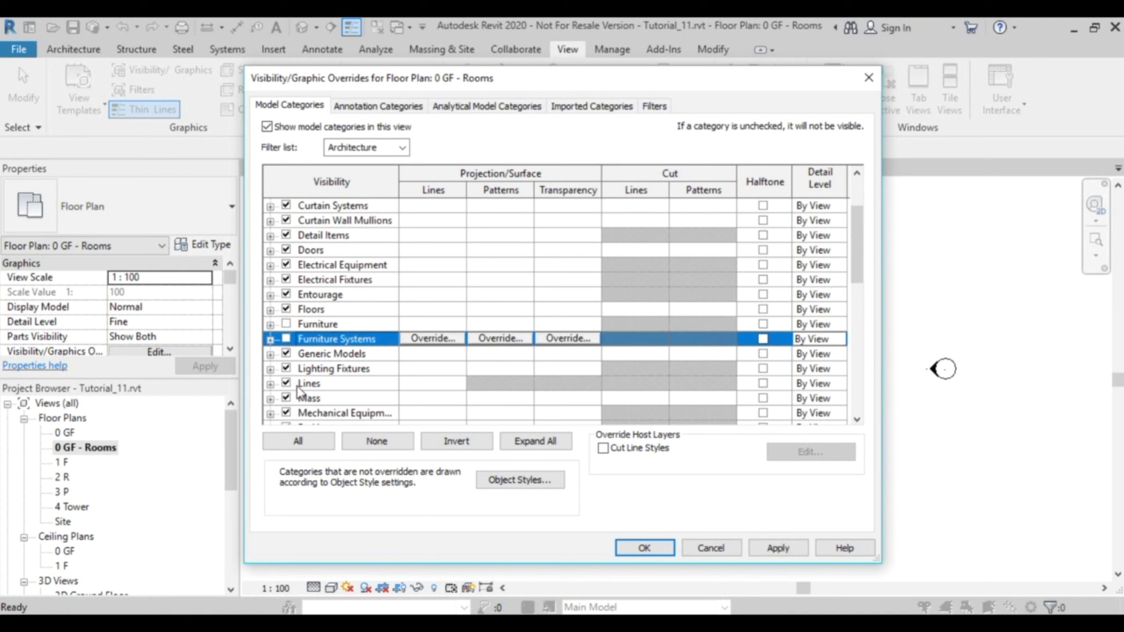
click(286, 368)
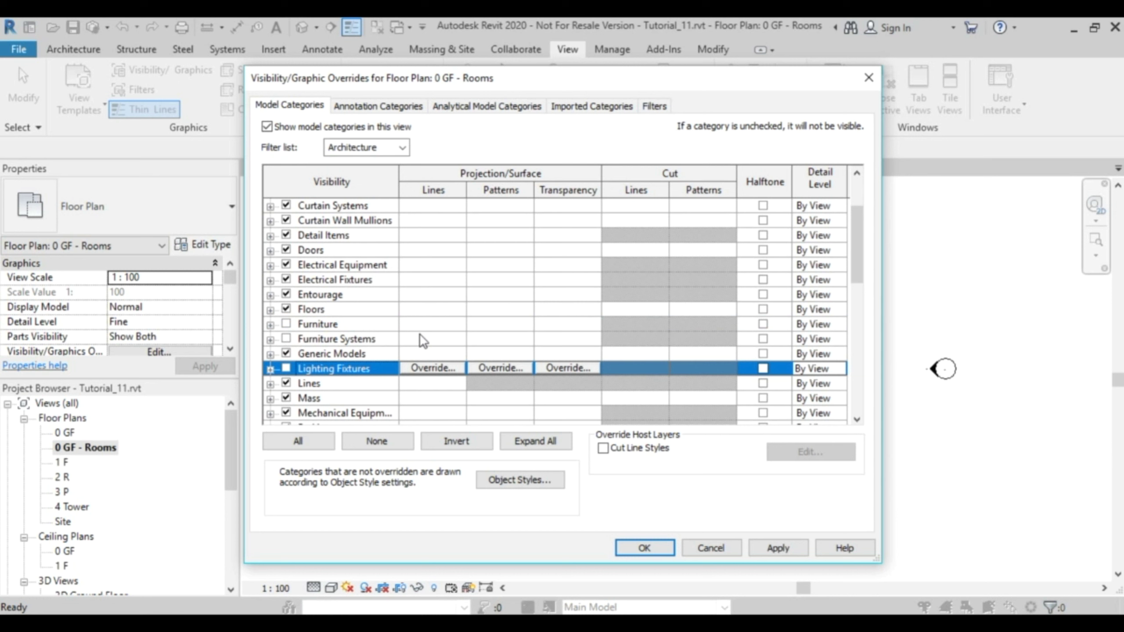
scroll(357, 379, down, 3)
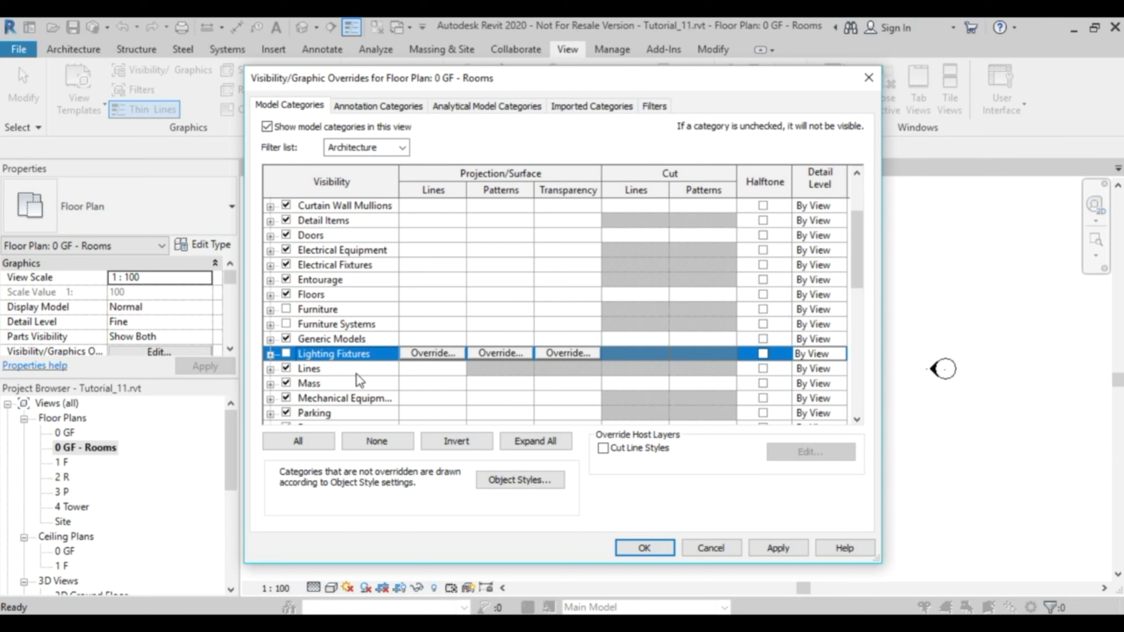
scroll(356, 374, down, 1)
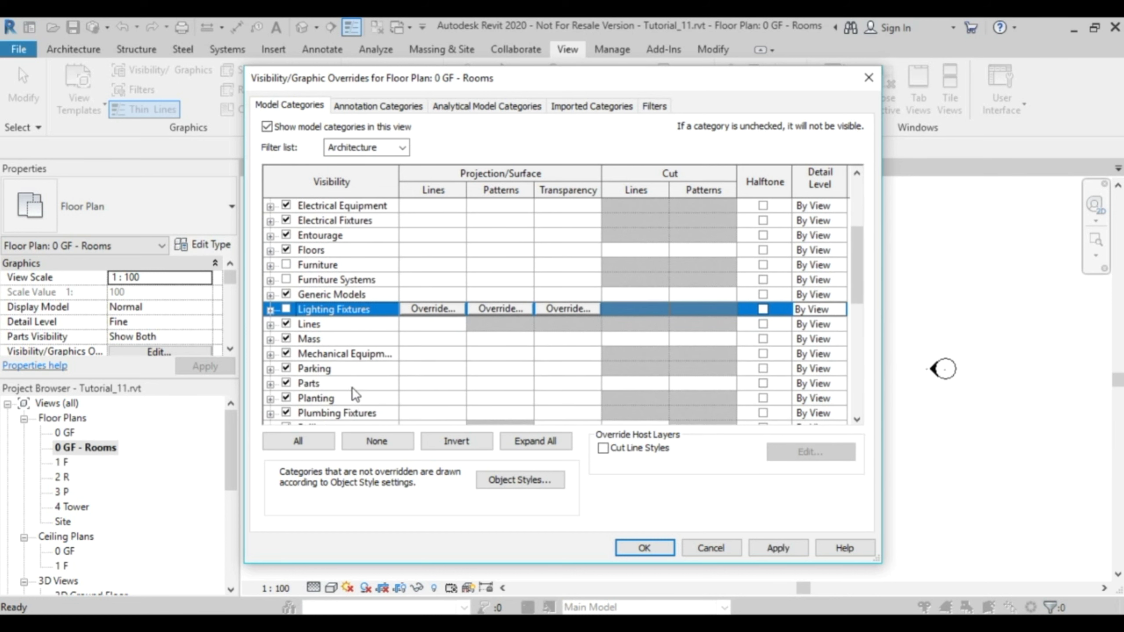
click(286, 414)
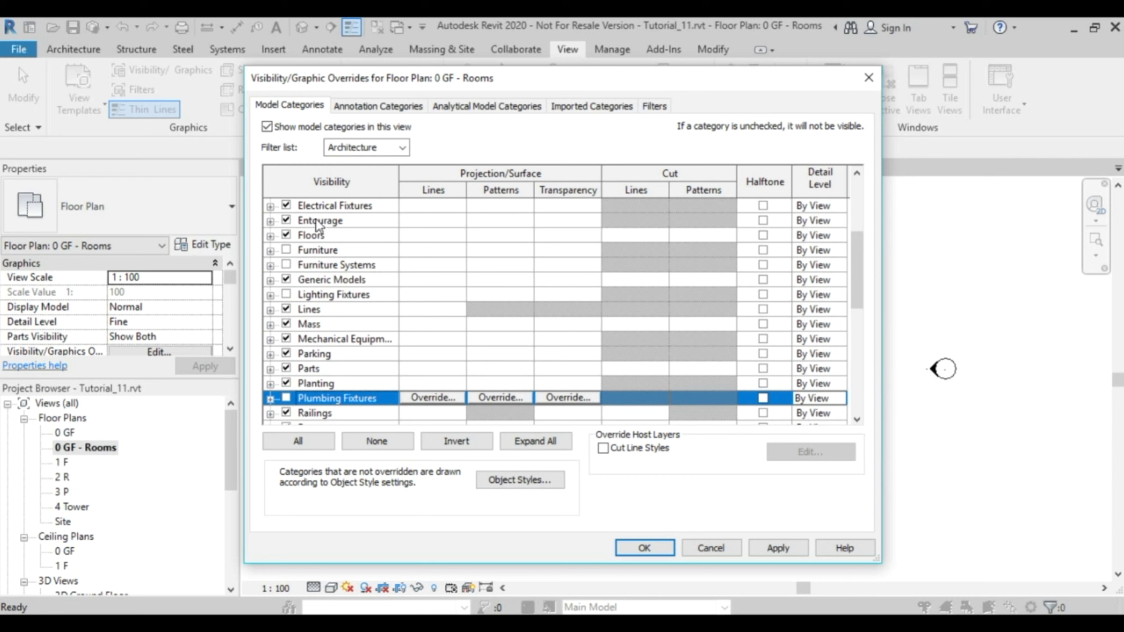
click(286, 220)
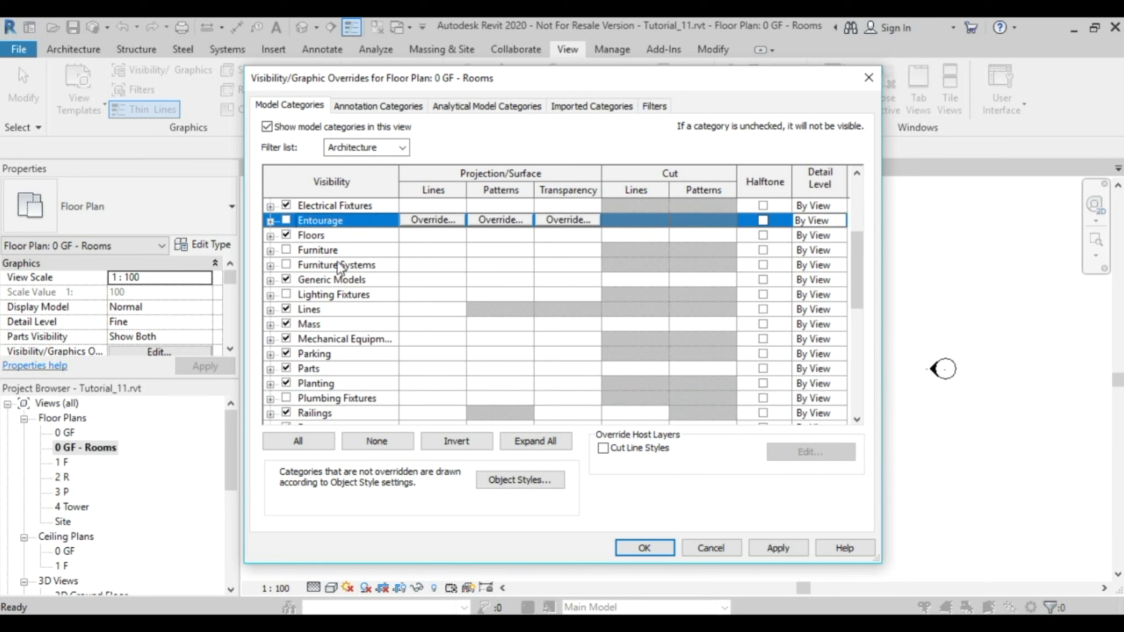
click(286, 235)
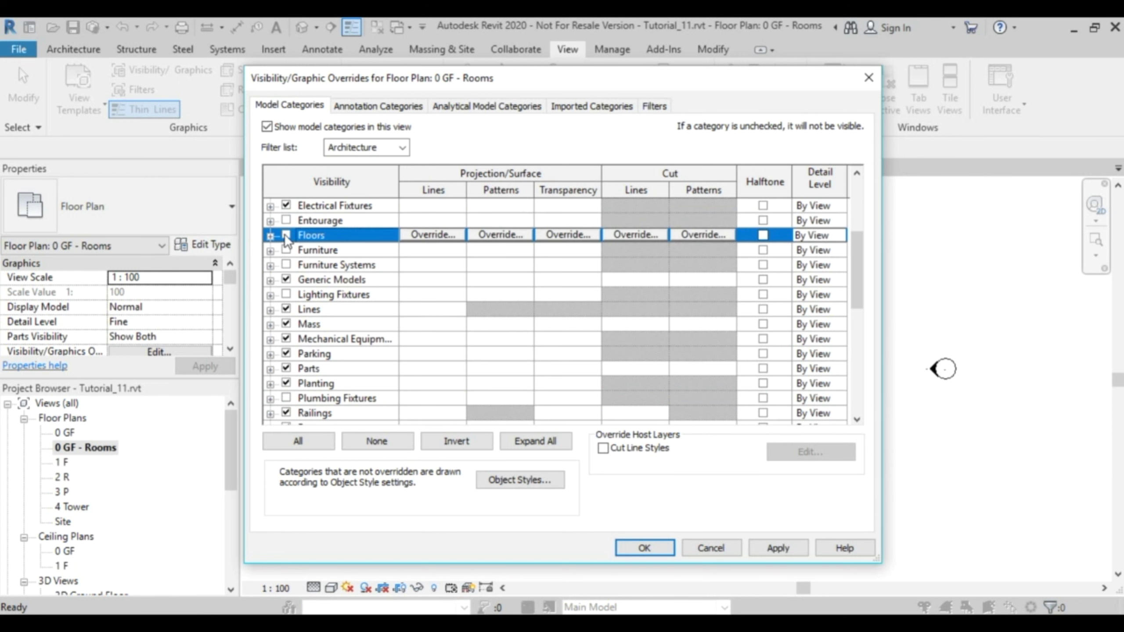
Turn off the Reference Planes annotation category and apply the visibility overrides to the view
click(401, 107)
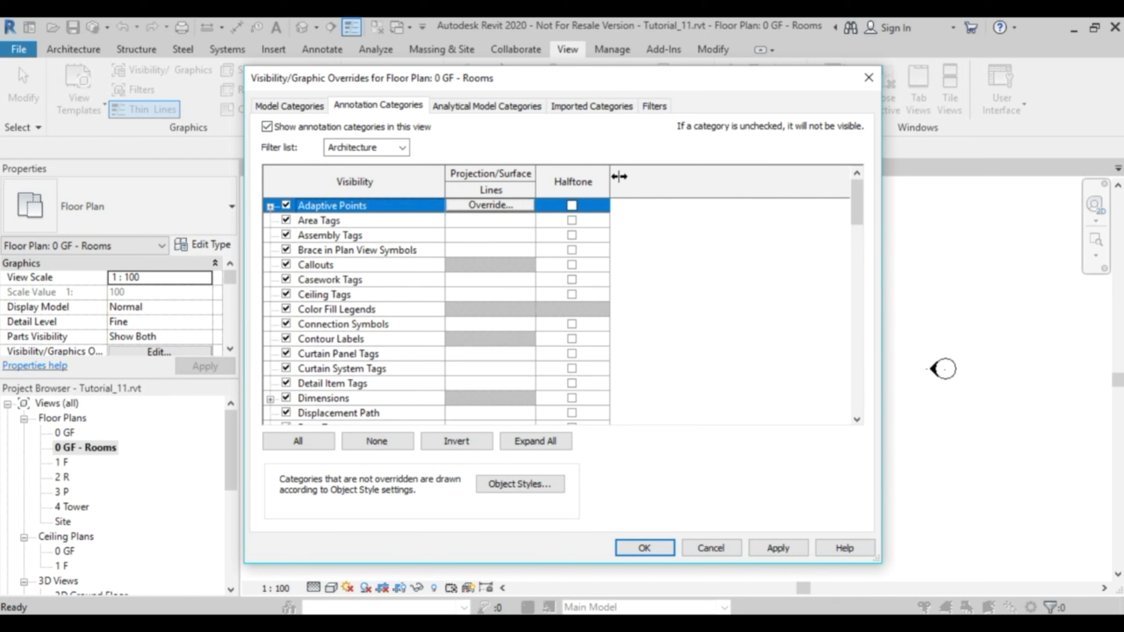
drag(862, 197, 870, 305)
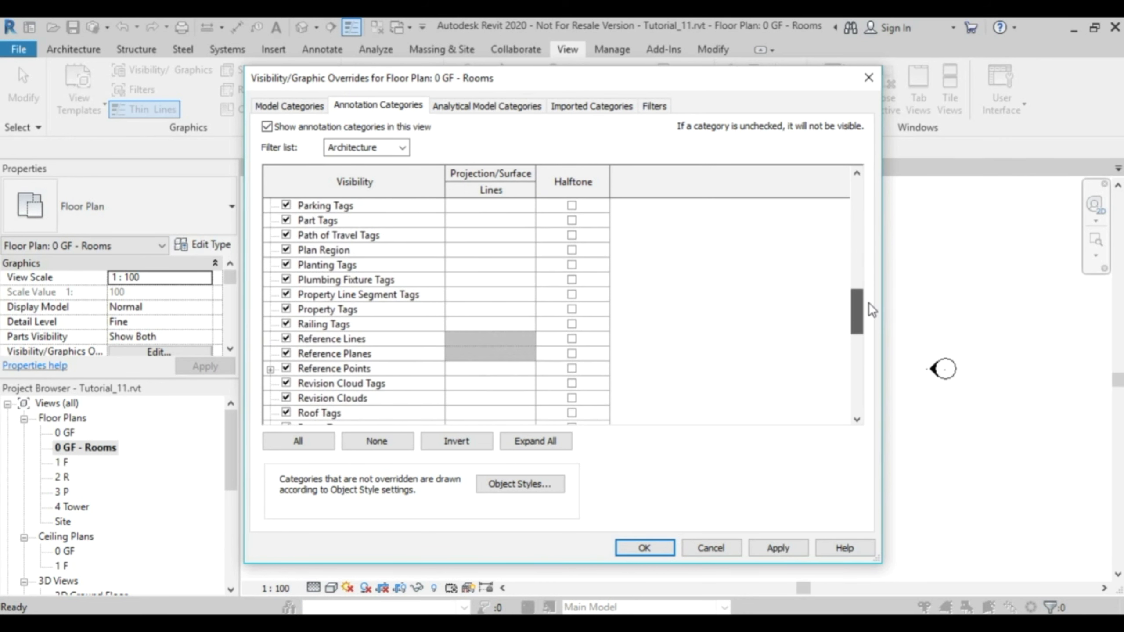
click(286, 354)
click(659, 547)
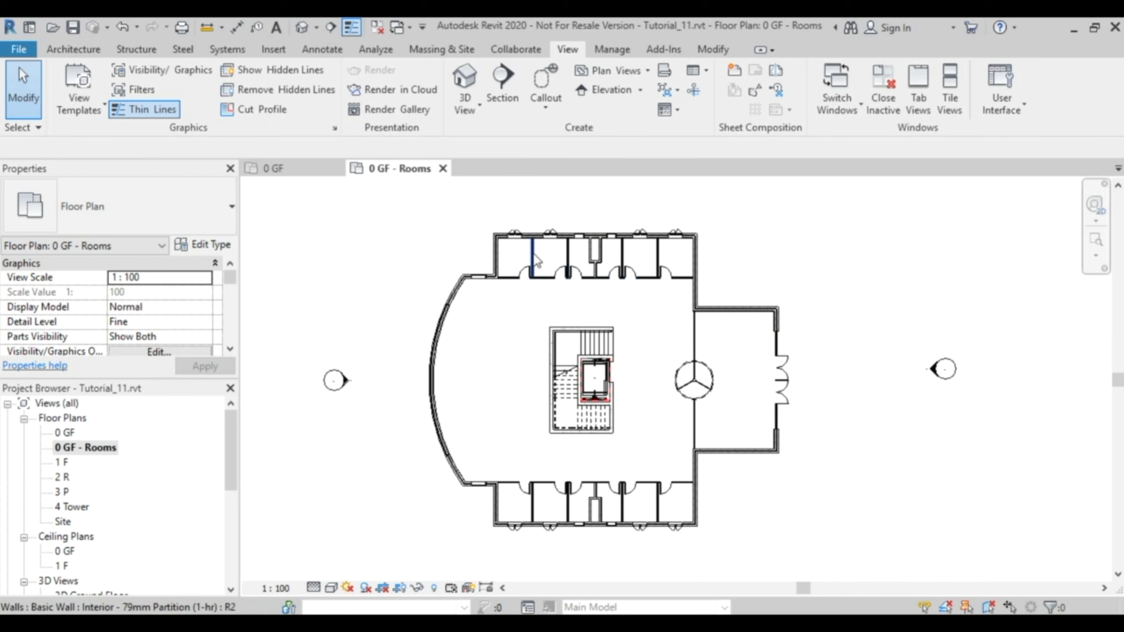
Examine the walls that enclose the row of small rooms along the plan's upper edge
scroll(533, 254, up, 5)
middle_drag(502, 248, 525, 362)
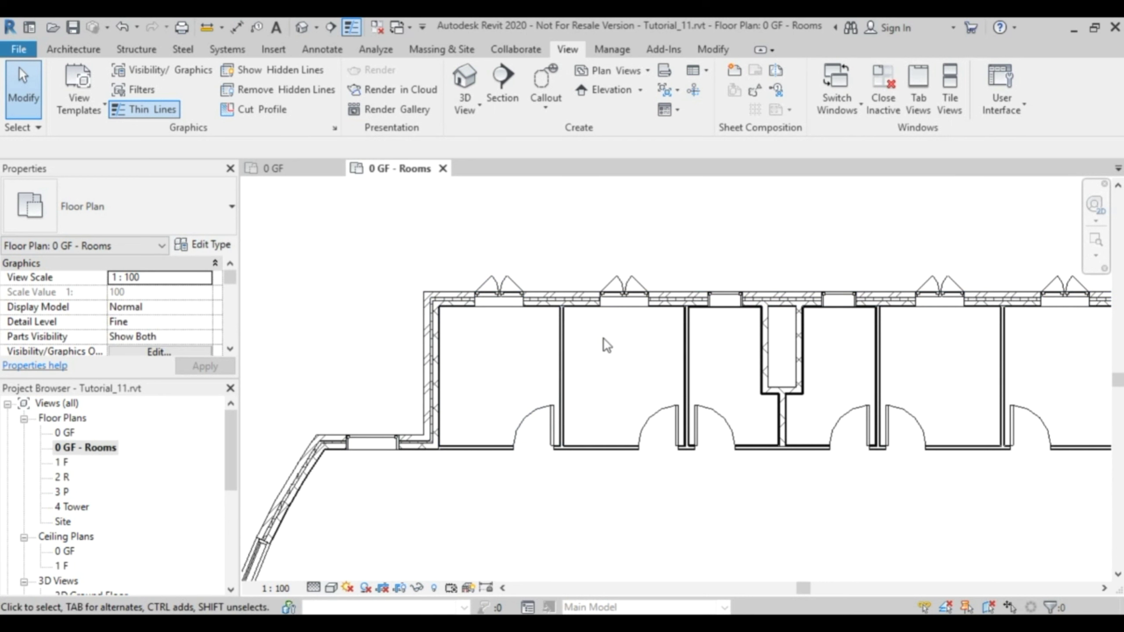
scroll(604, 339, down, 4)
middle_drag(640, 389, 723, 415)
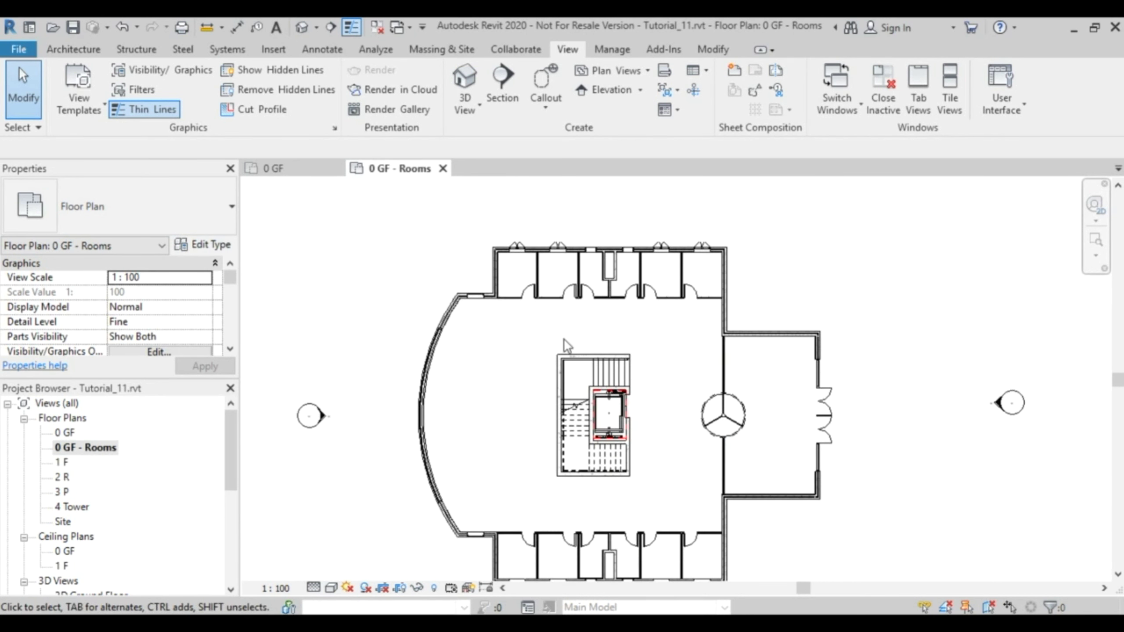
scroll(606, 324, up, 6)
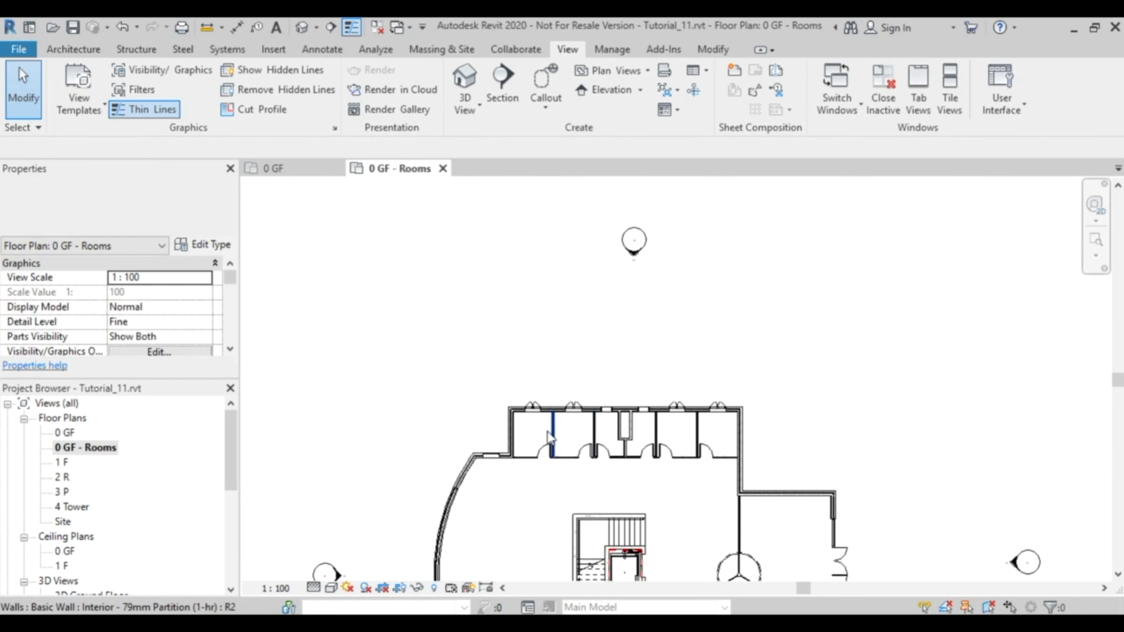
middle_drag(556, 430, 608, 354)
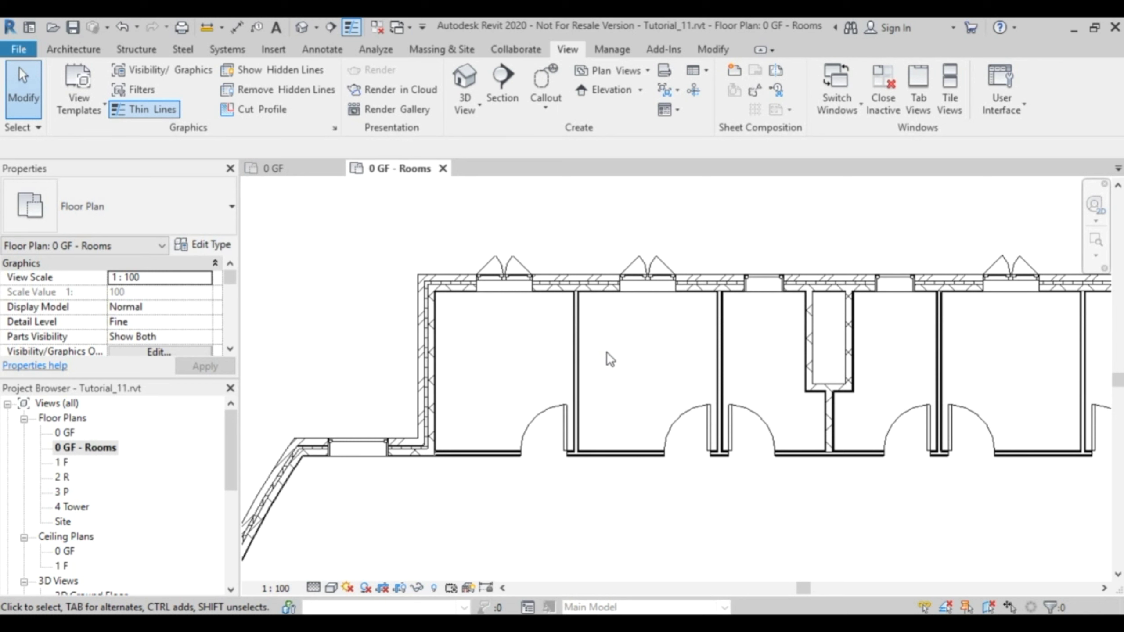
click(584, 282)
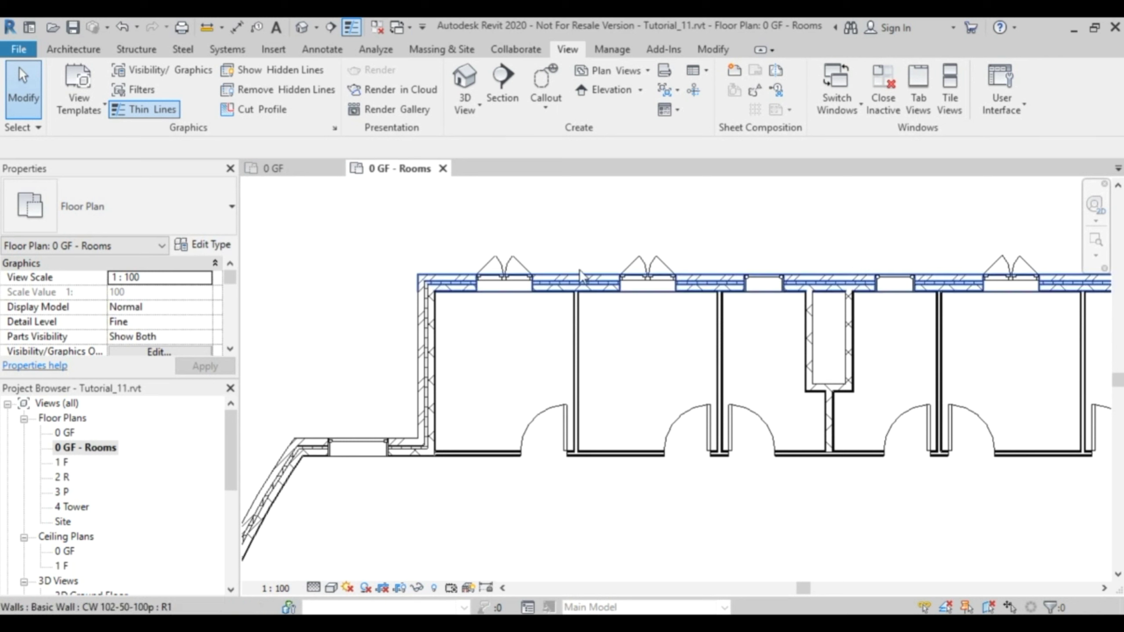
Place a room with a horizontal tag in the leftmost small room of the plan's upper row
click(55, 49)
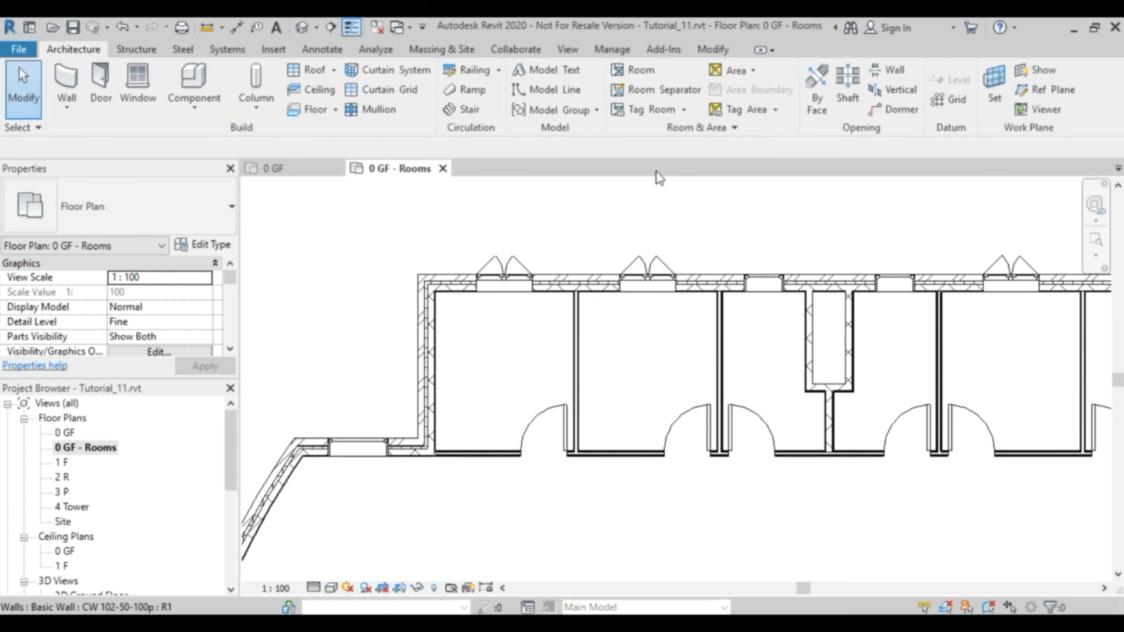
click(642, 69)
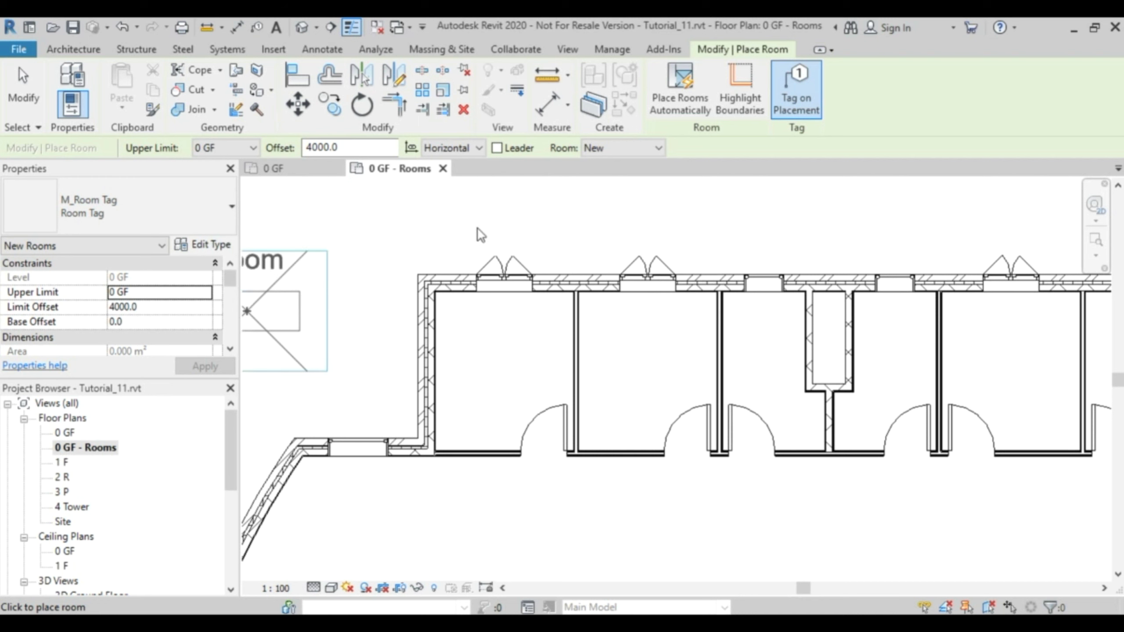
click(480, 149)
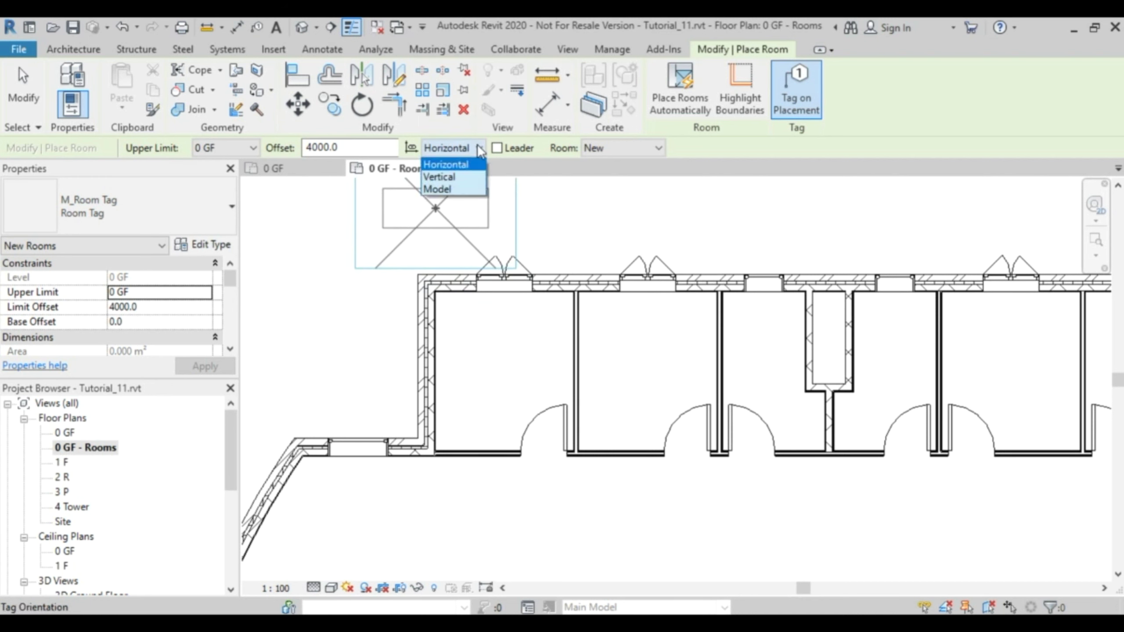
click(471, 153)
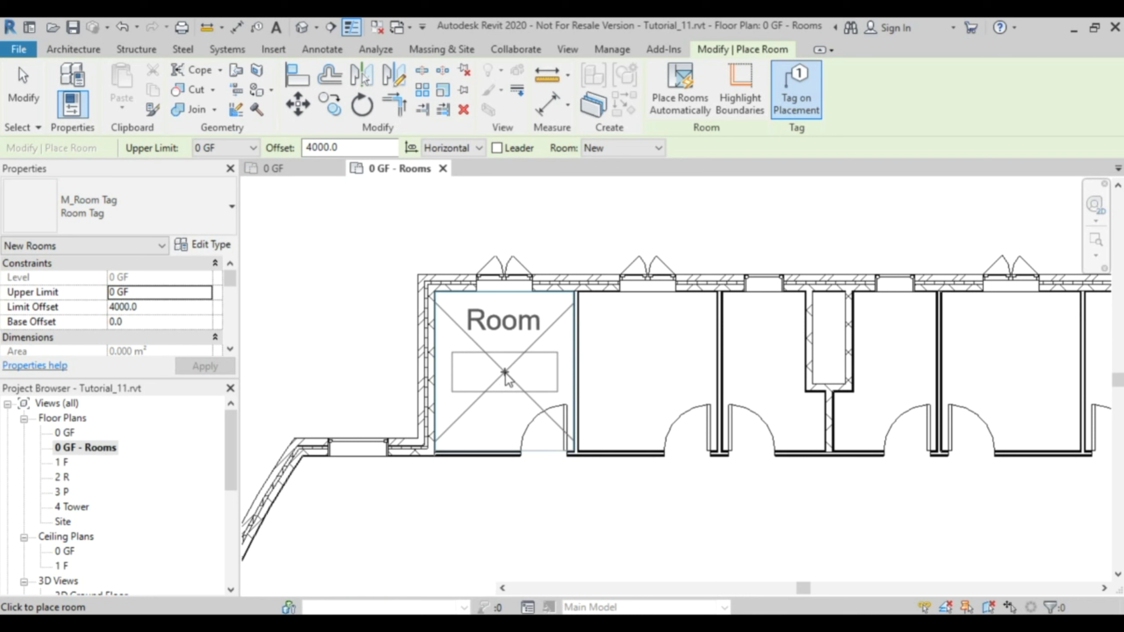
click(505, 373)
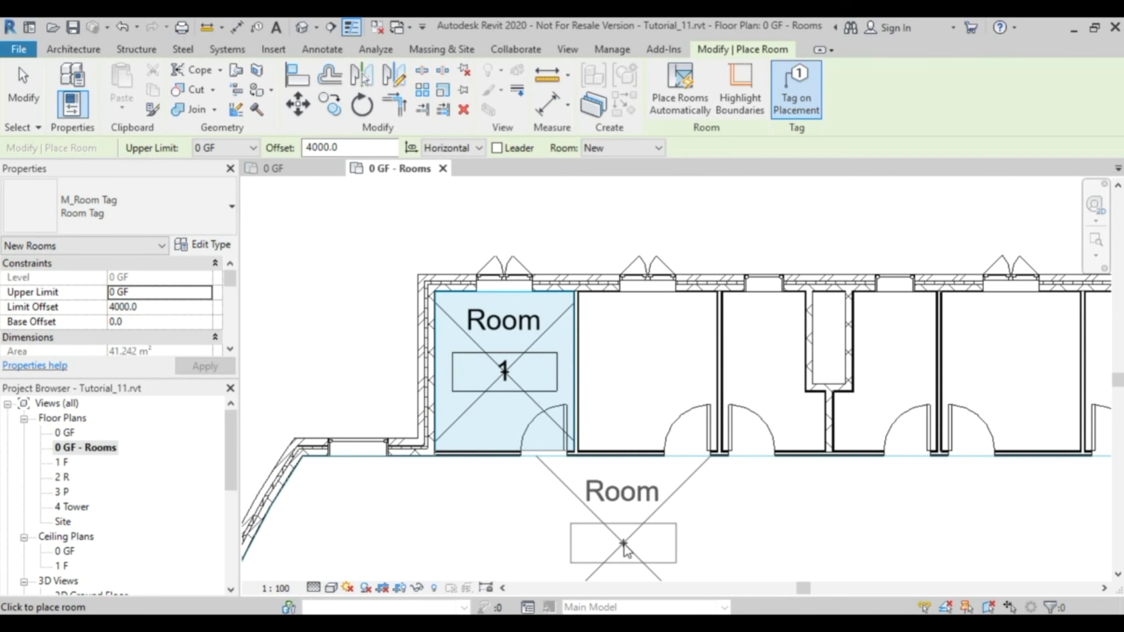
key(Escape)
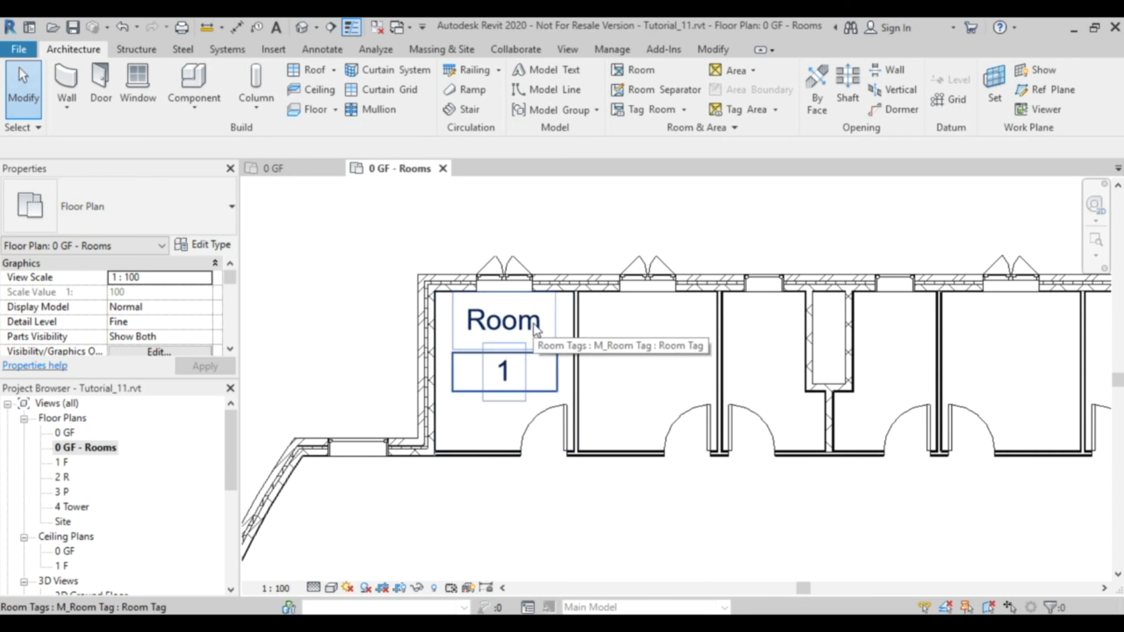
Name the leftmost room Office and set its number to 01
click(562, 331)
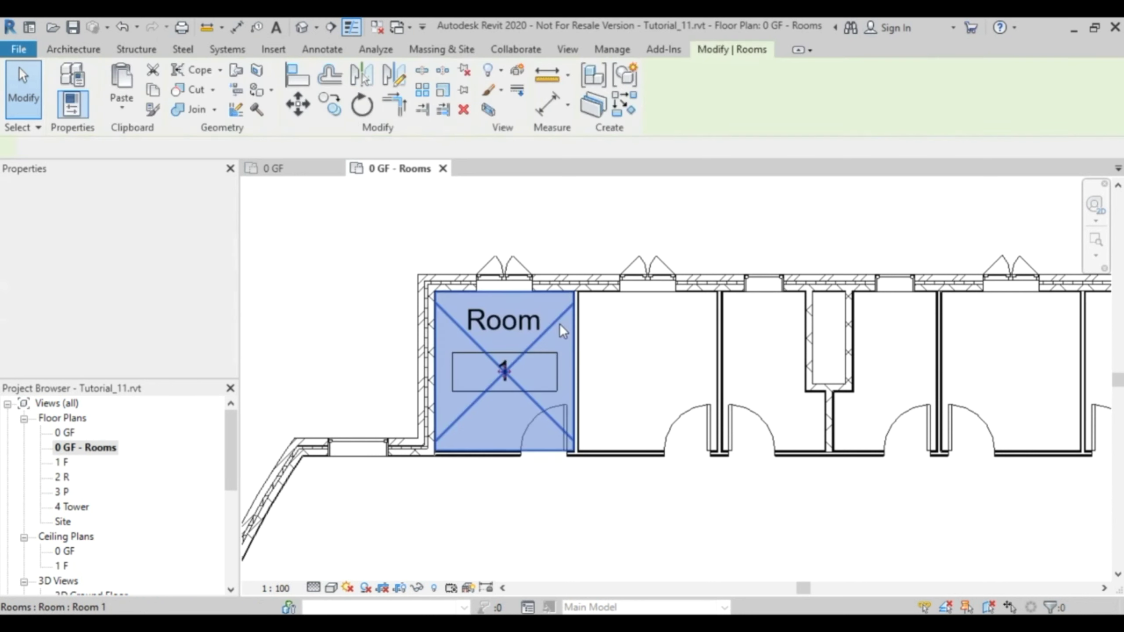
drag(231, 277, 232, 305)
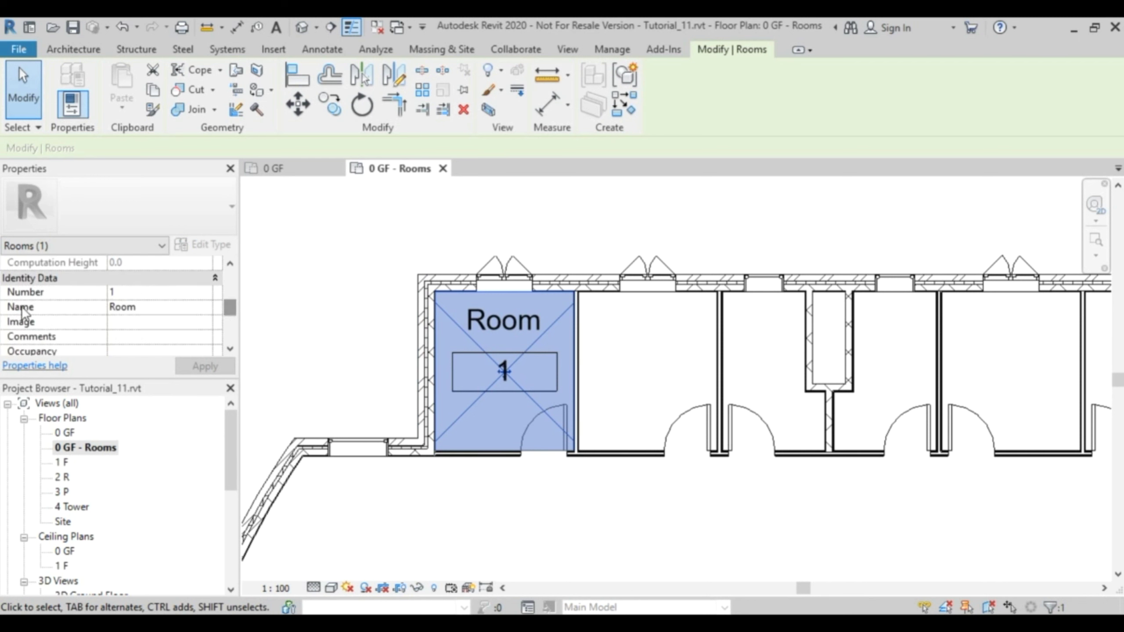
click(149, 312)
click(203, 306)
click(145, 309)
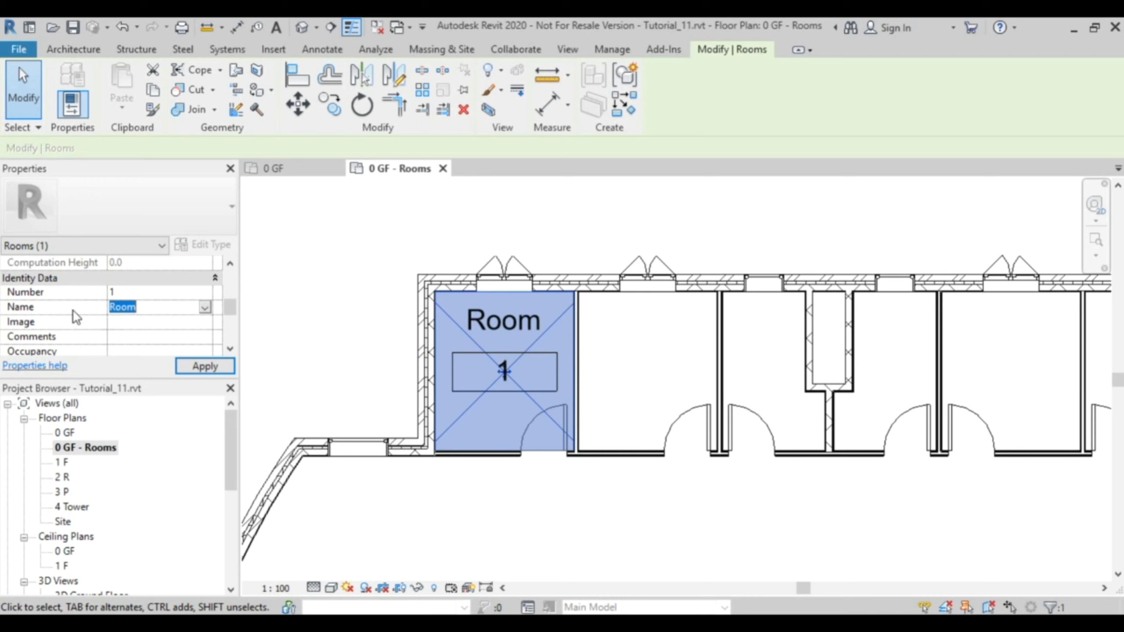
text(Office)
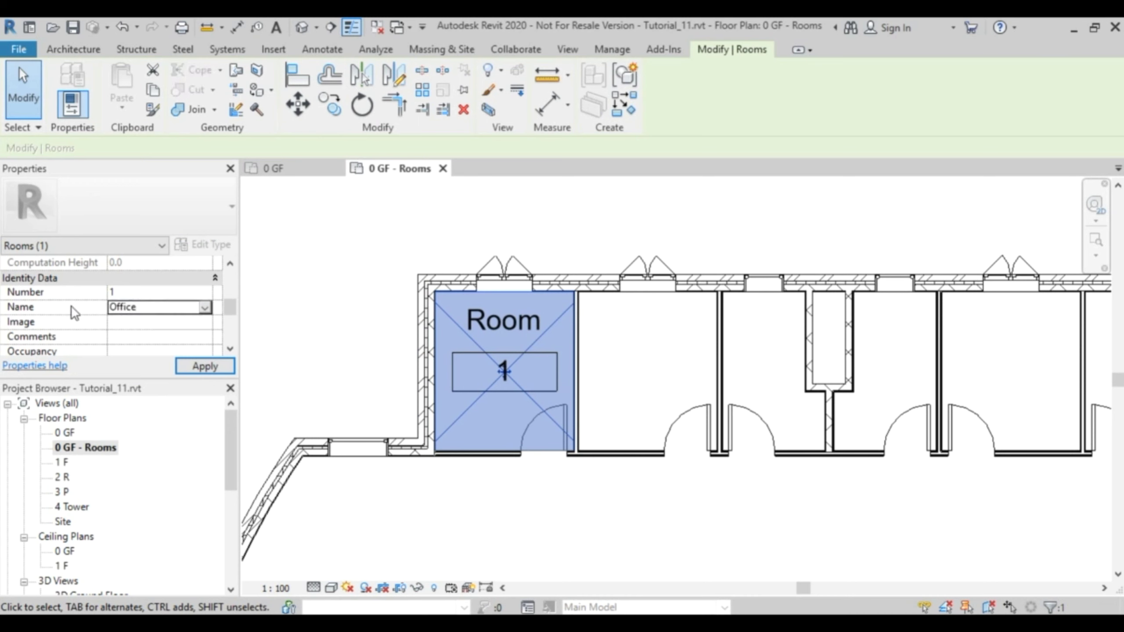
click(136, 293)
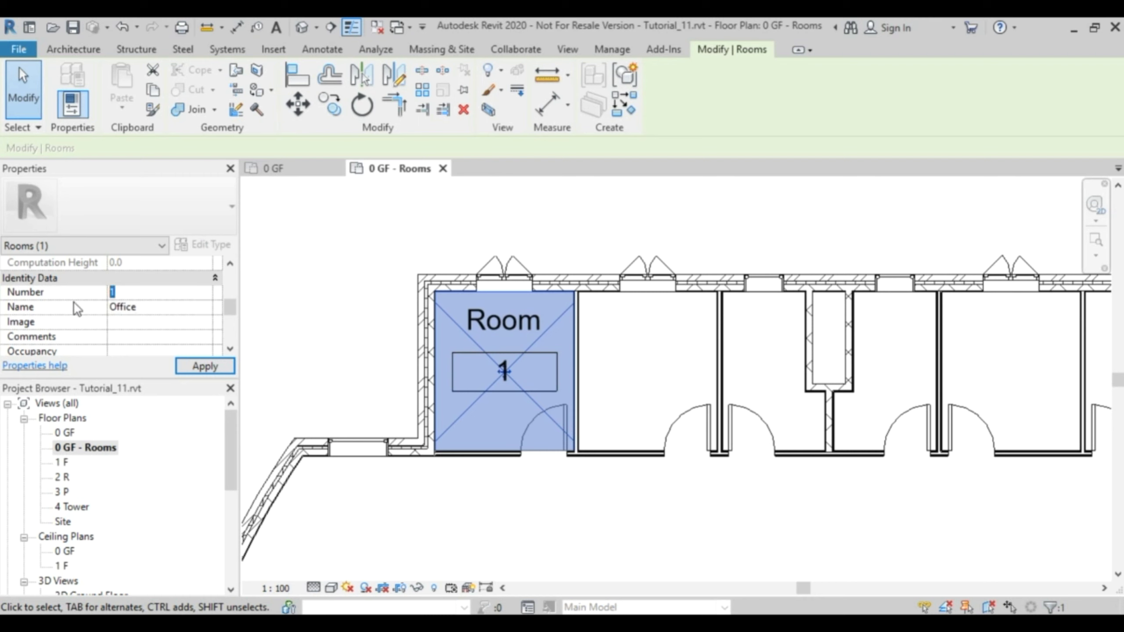
text(01)
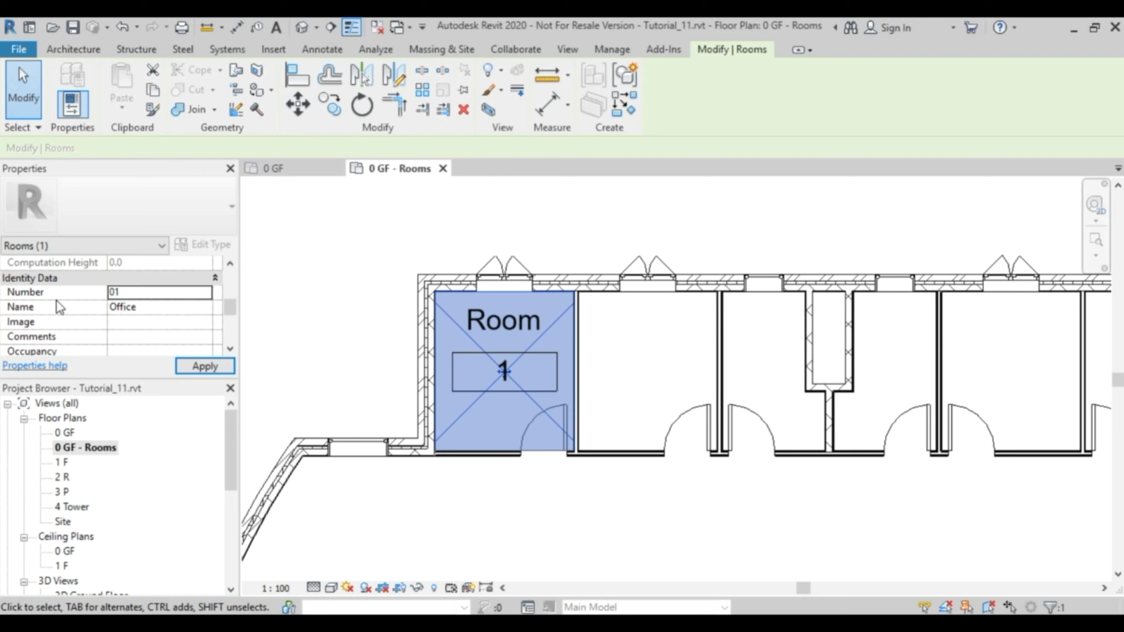
mouse_move(339, 302)
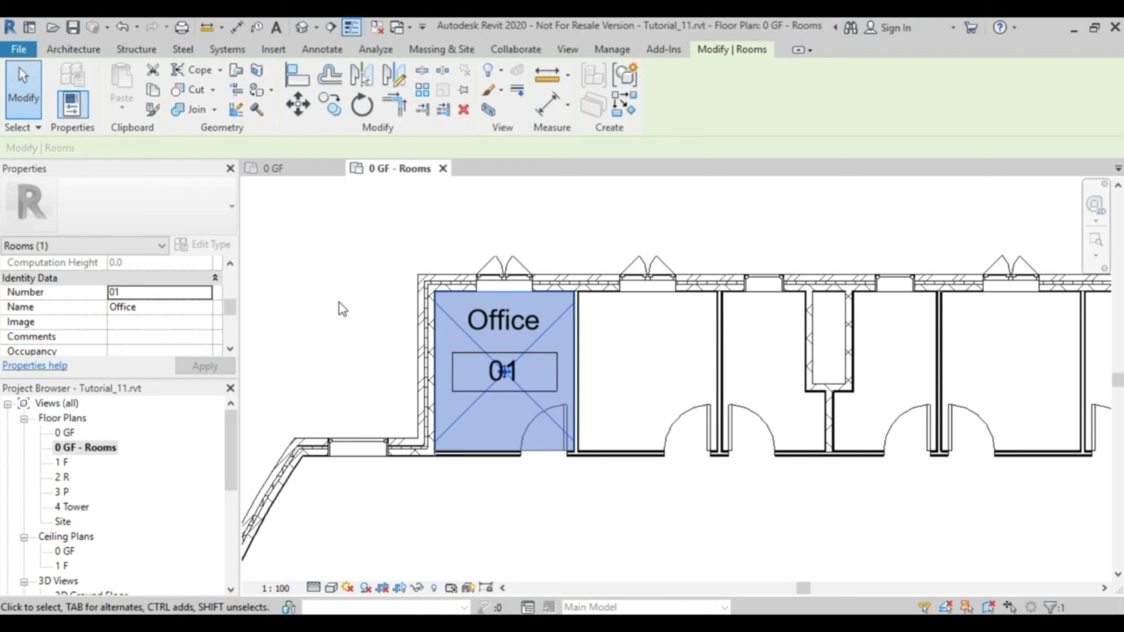
click(564, 238)
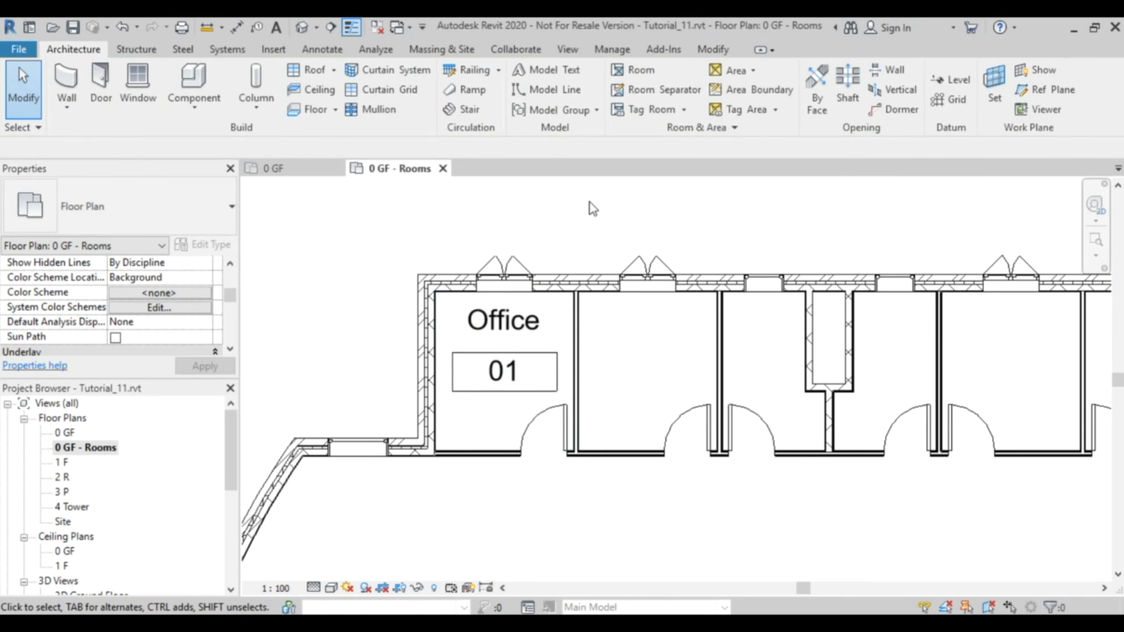
Place a tagged room in the second small room, immediately right of Office 01
click(641, 69)
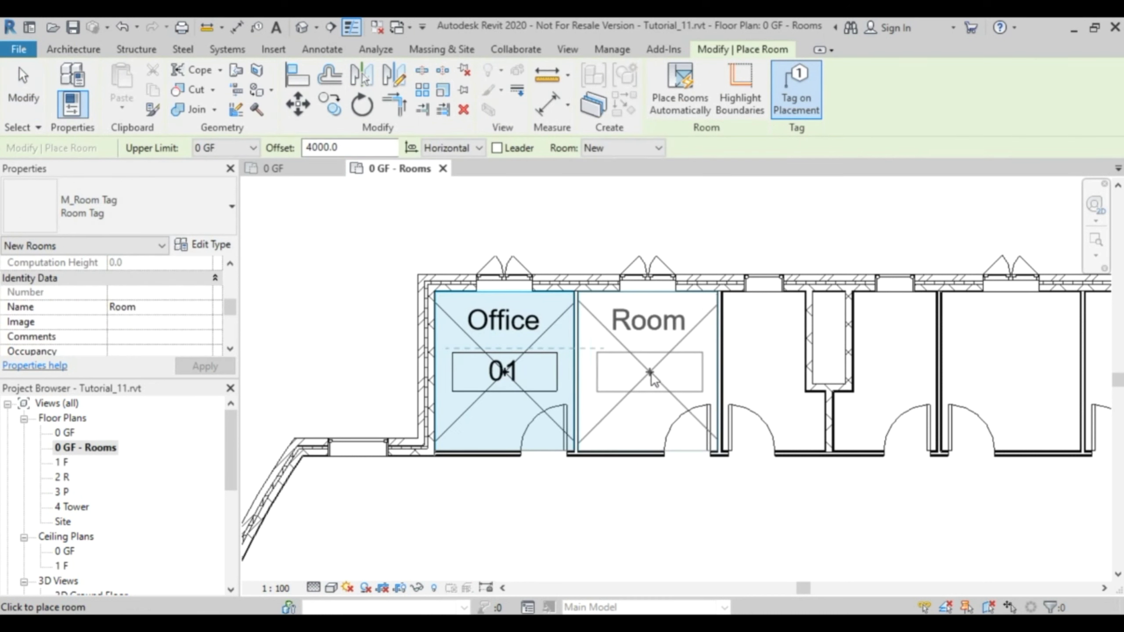
click(651, 374)
key(Escape)
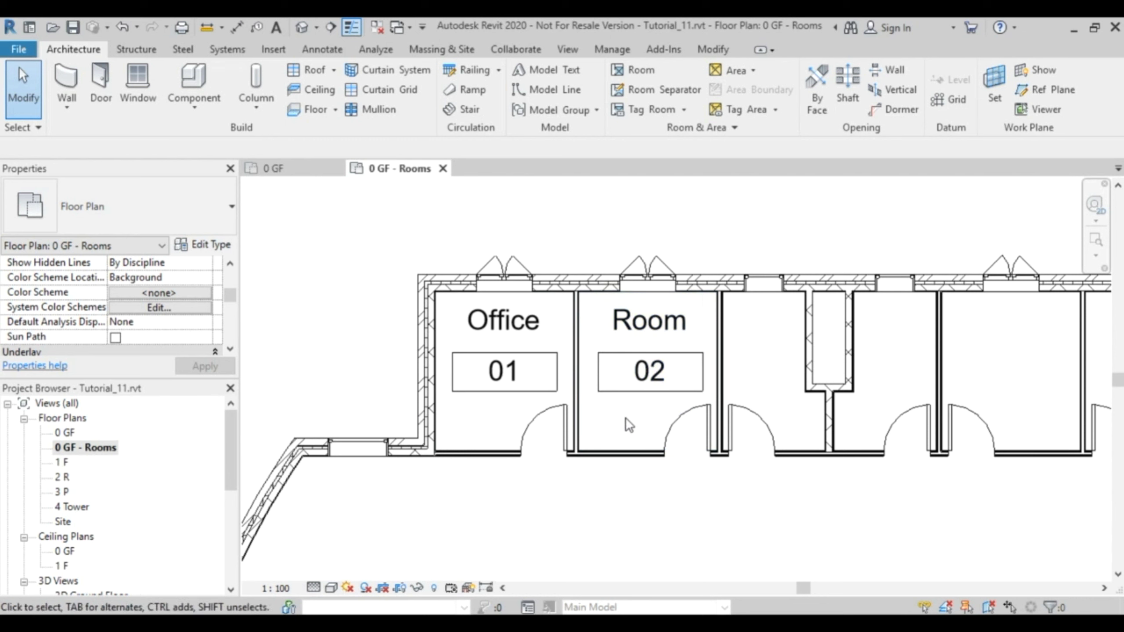
Name room 02 Office, reusing the existing room name
click(610, 414)
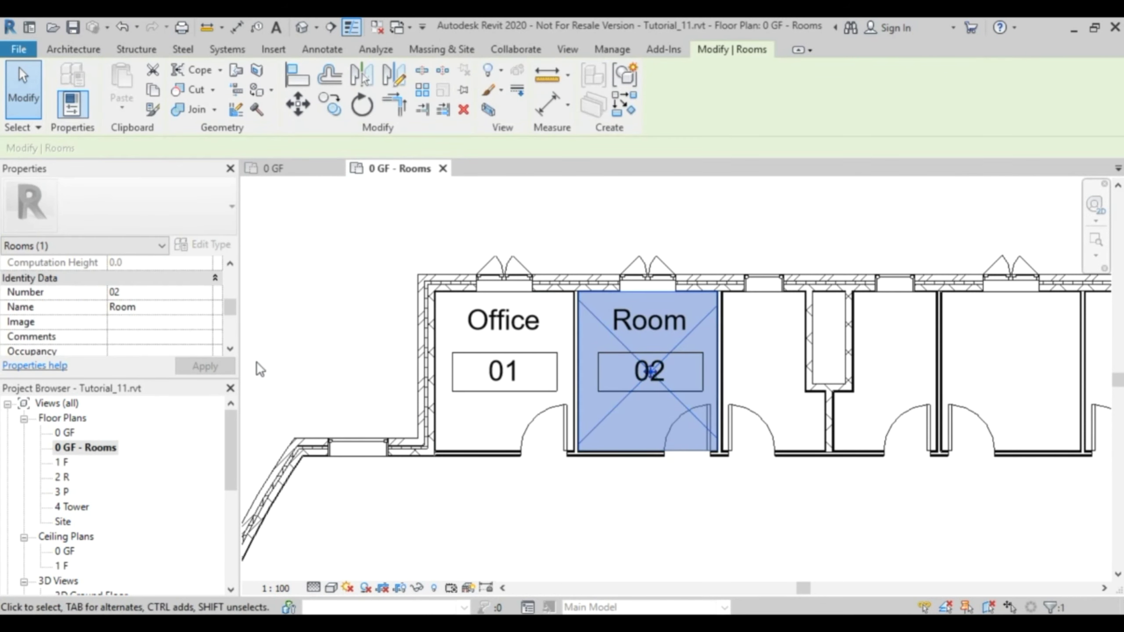
click(151, 310)
click(205, 309)
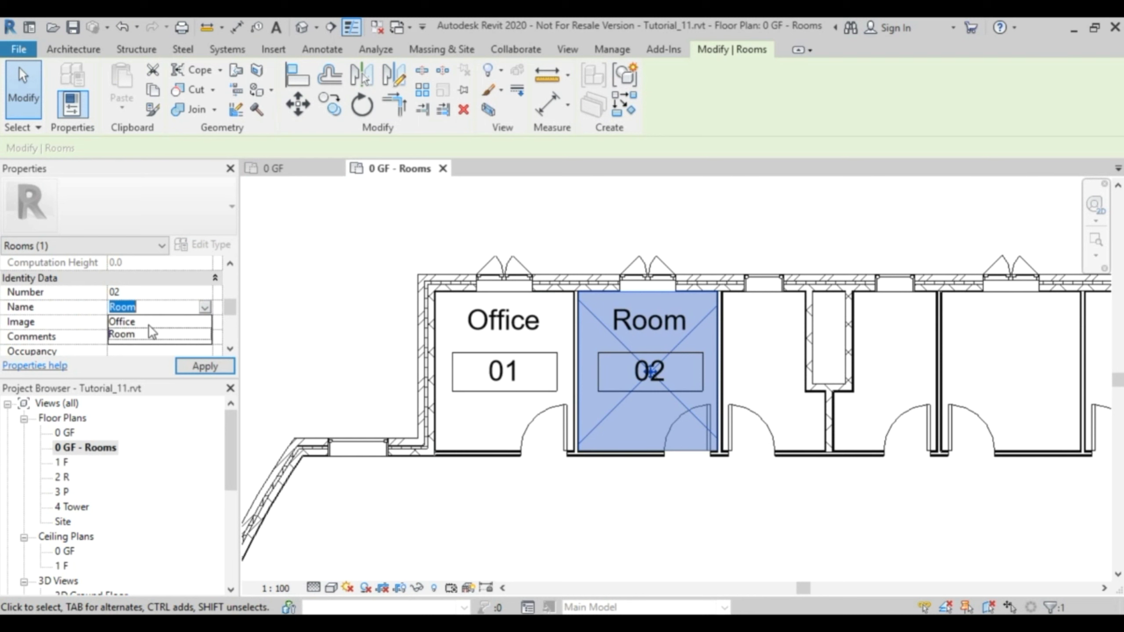
click(146, 323)
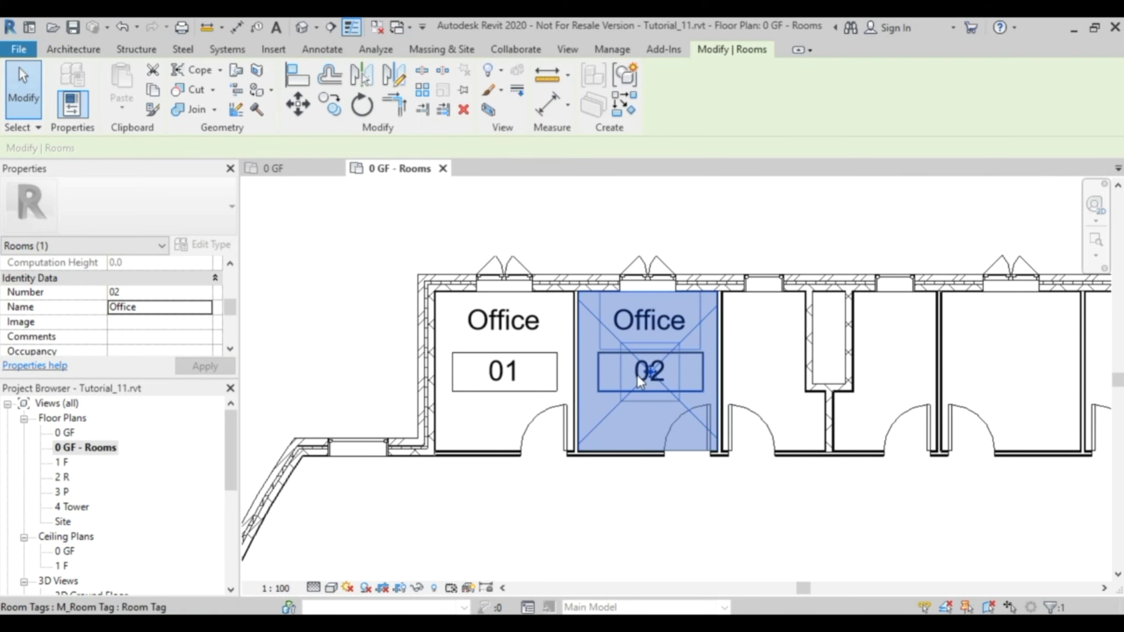
click(697, 233)
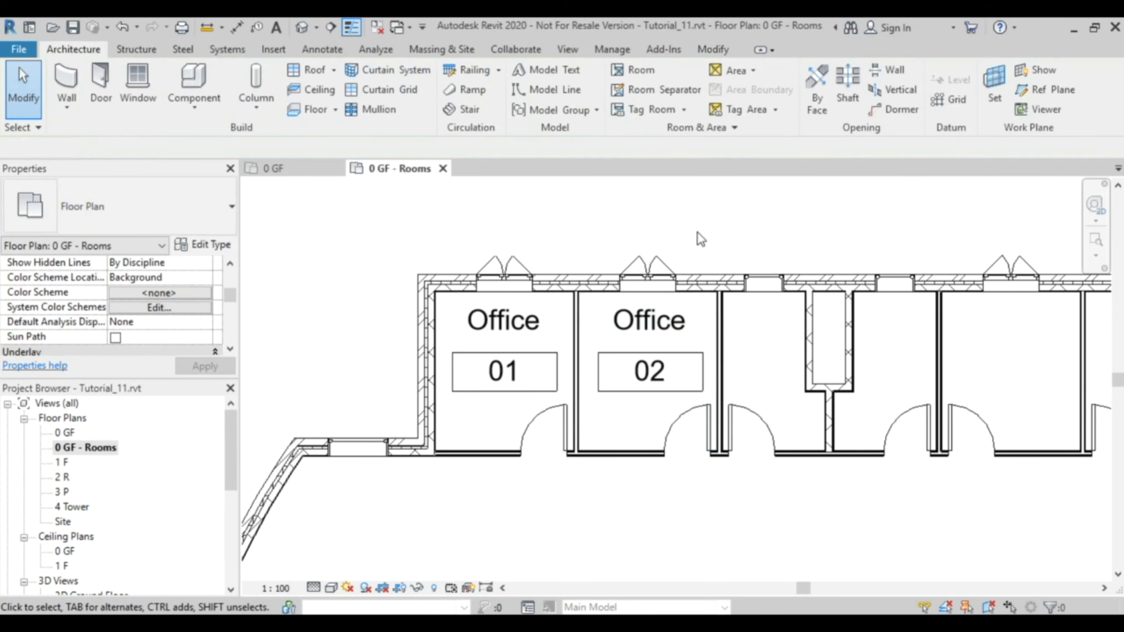
Place a tagged room in the third small room, between Office 02 and the service shaft
click(649, 70)
middle_drag(772, 374, 641, 341)
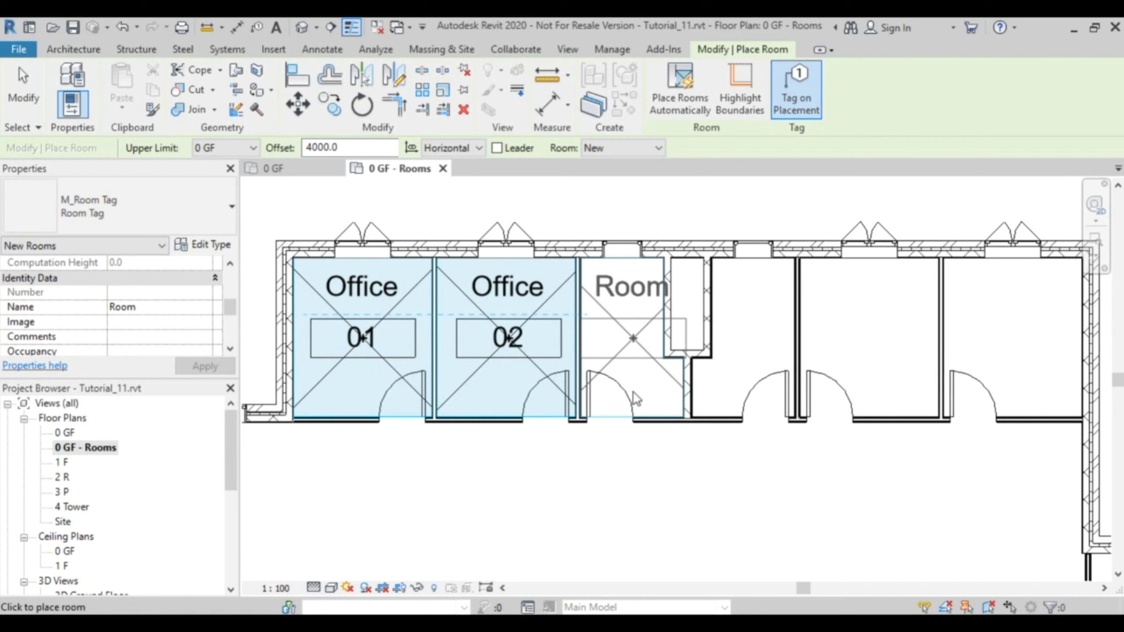
click(641, 423)
key(Escape)
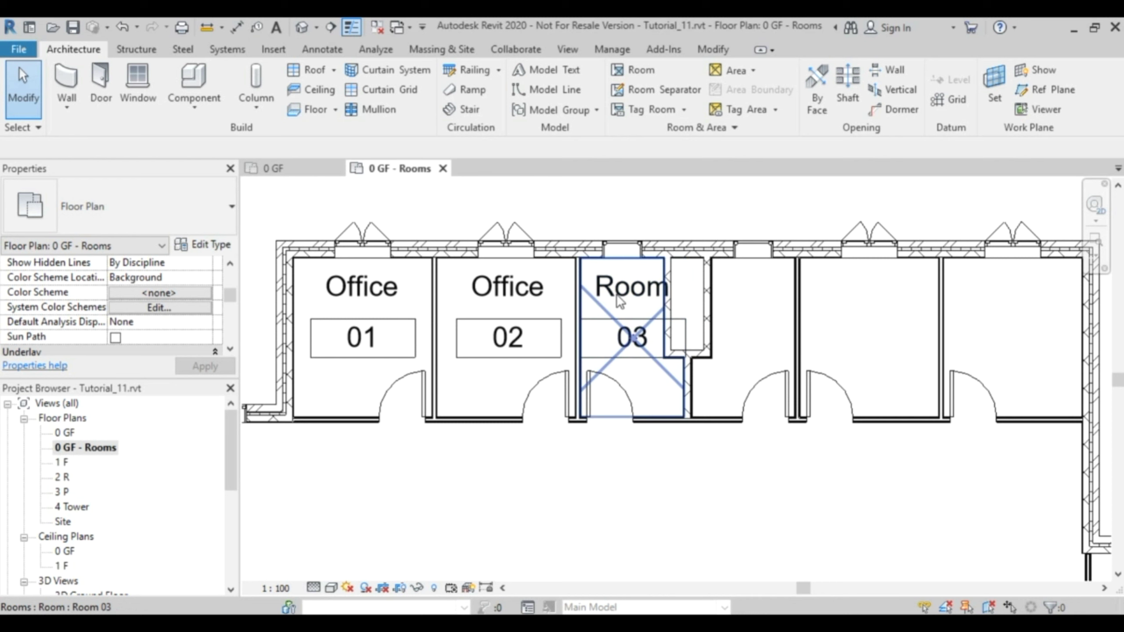
Name room 03 Toilet
click(624, 355)
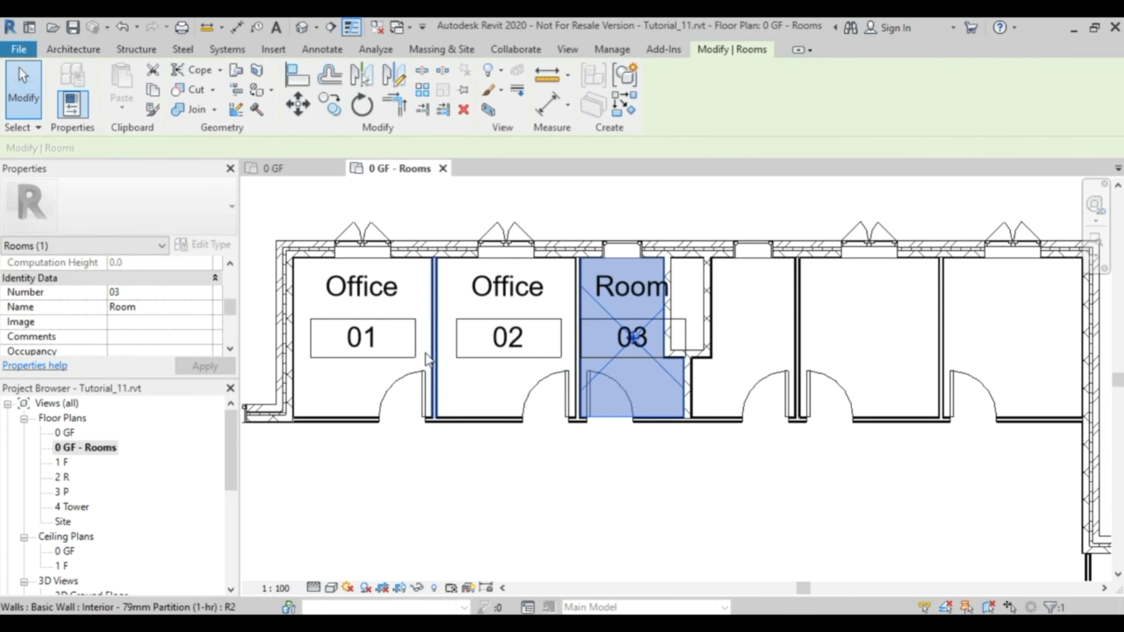
click(183, 307)
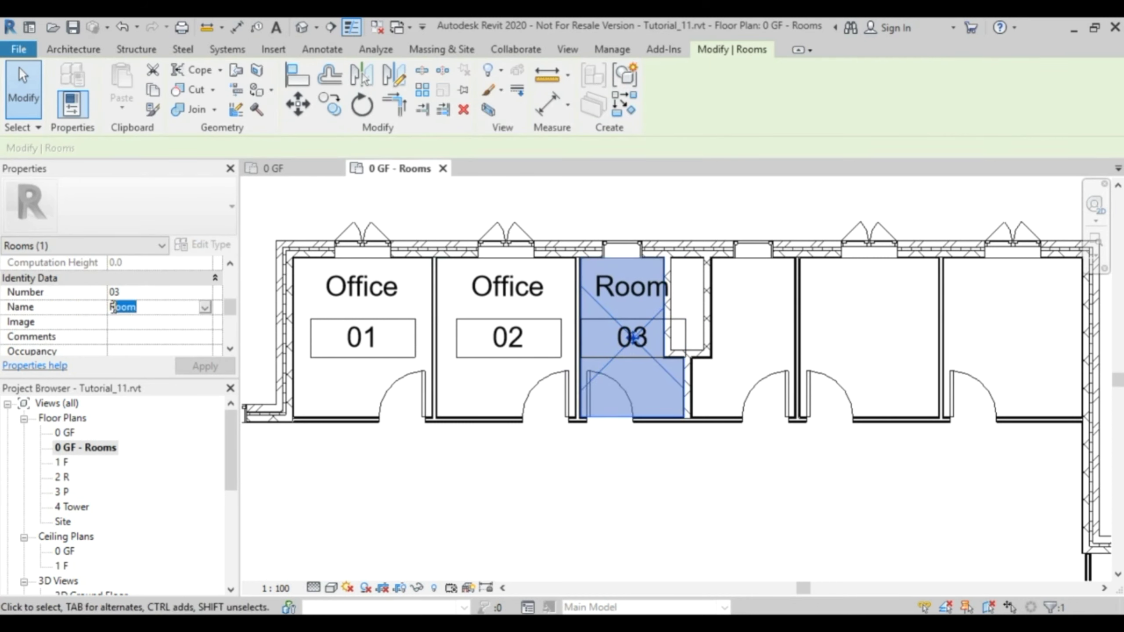
text(Toilet)
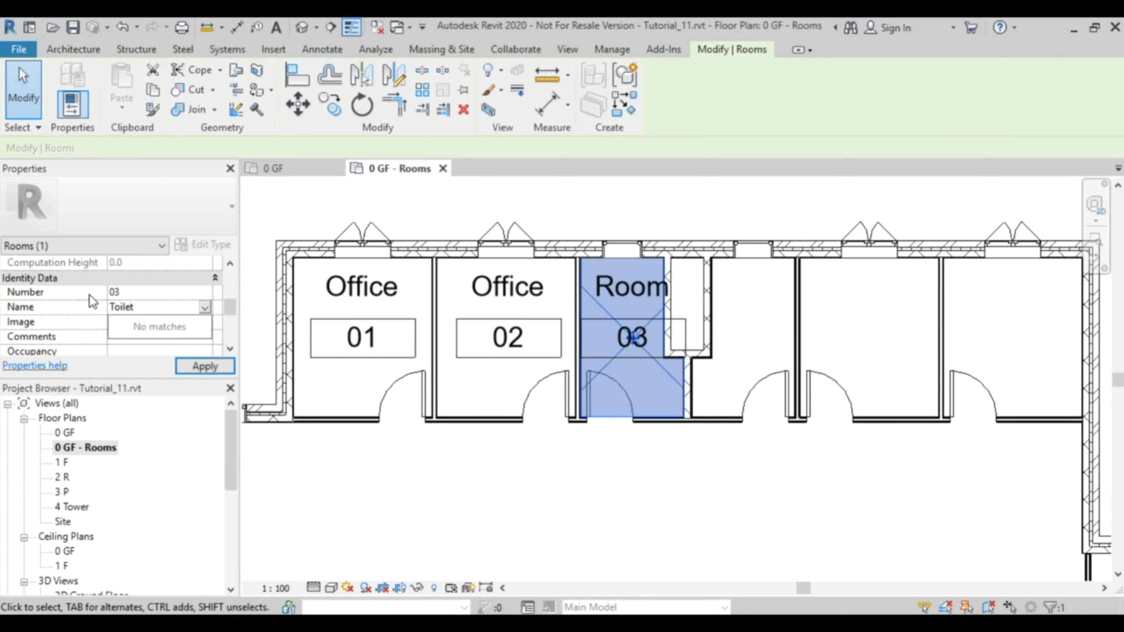
key(Return)
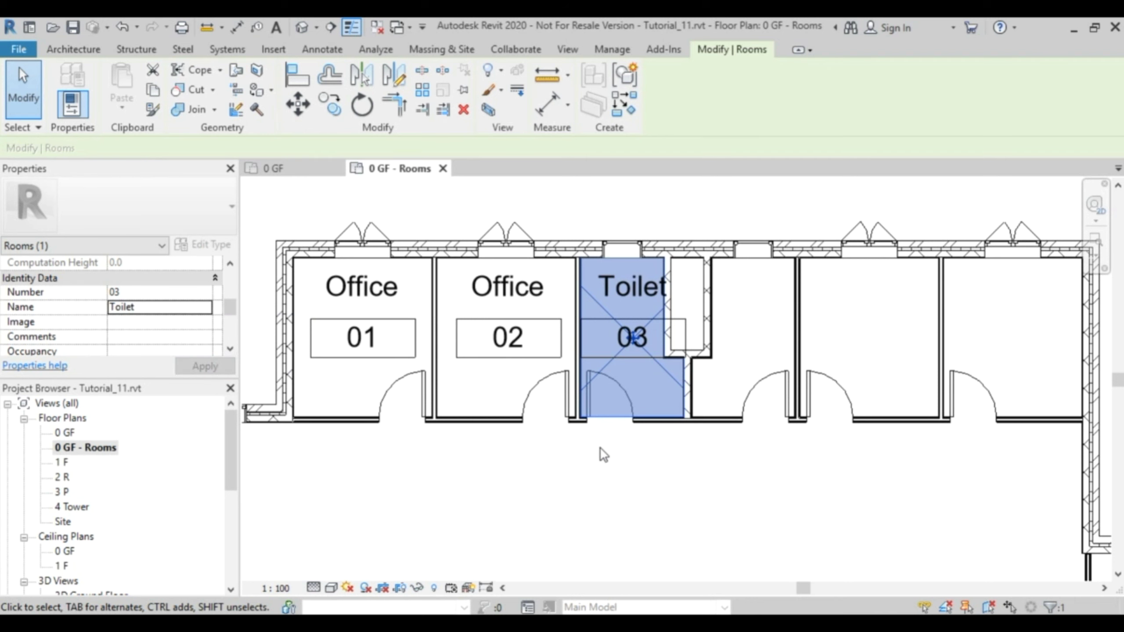
Place tagged rooms automatically in all remaining enclosed areas of the ground floor
scroll(771, 436, down, 3)
middle_drag(786, 438, 542, 404)
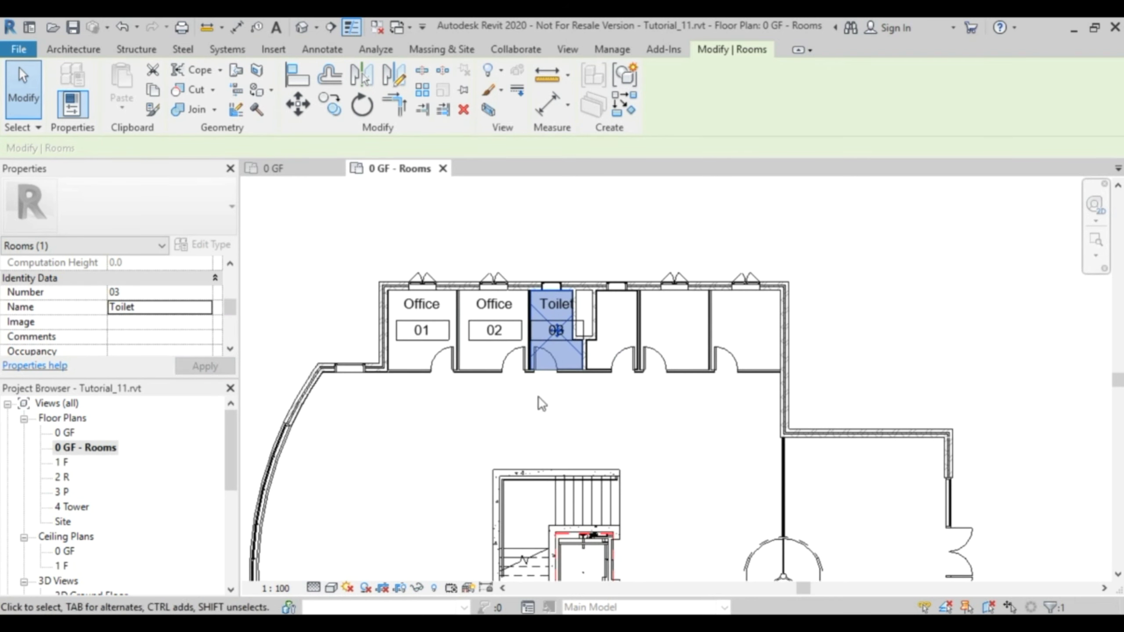
click(624, 240)
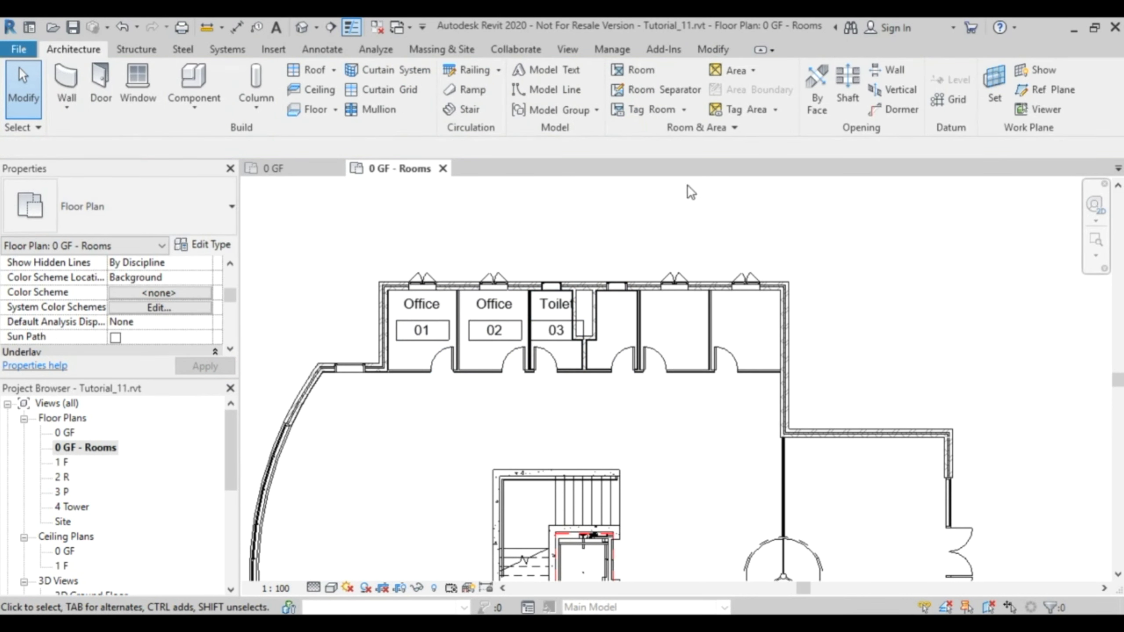
click(638, 73)
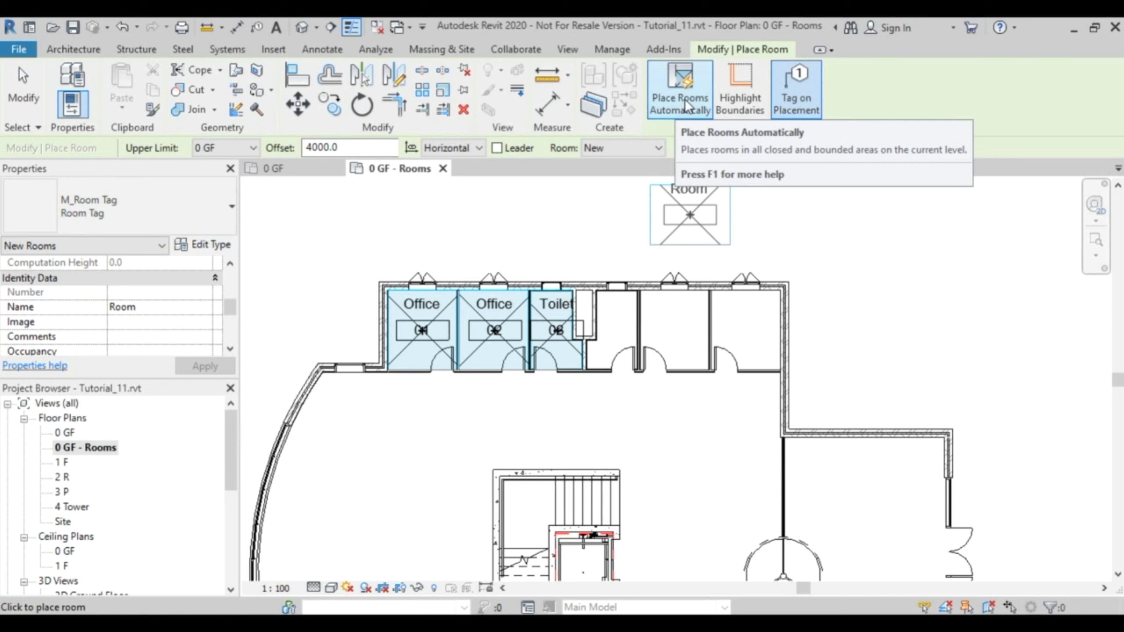
click(685, 106)
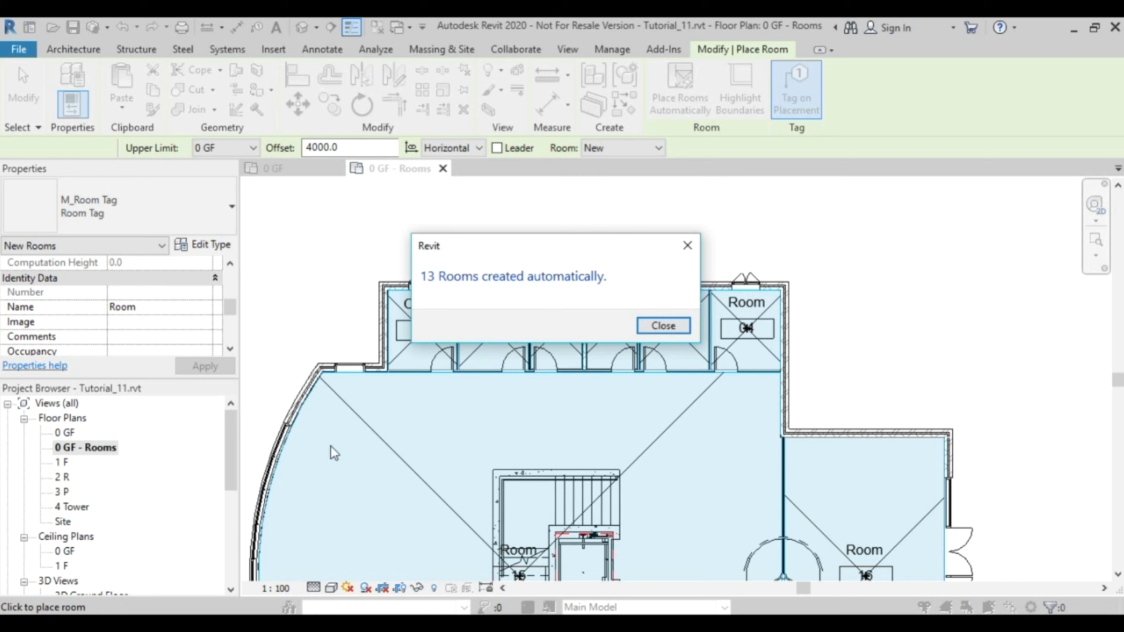
click(670, 327)
key(Escape)
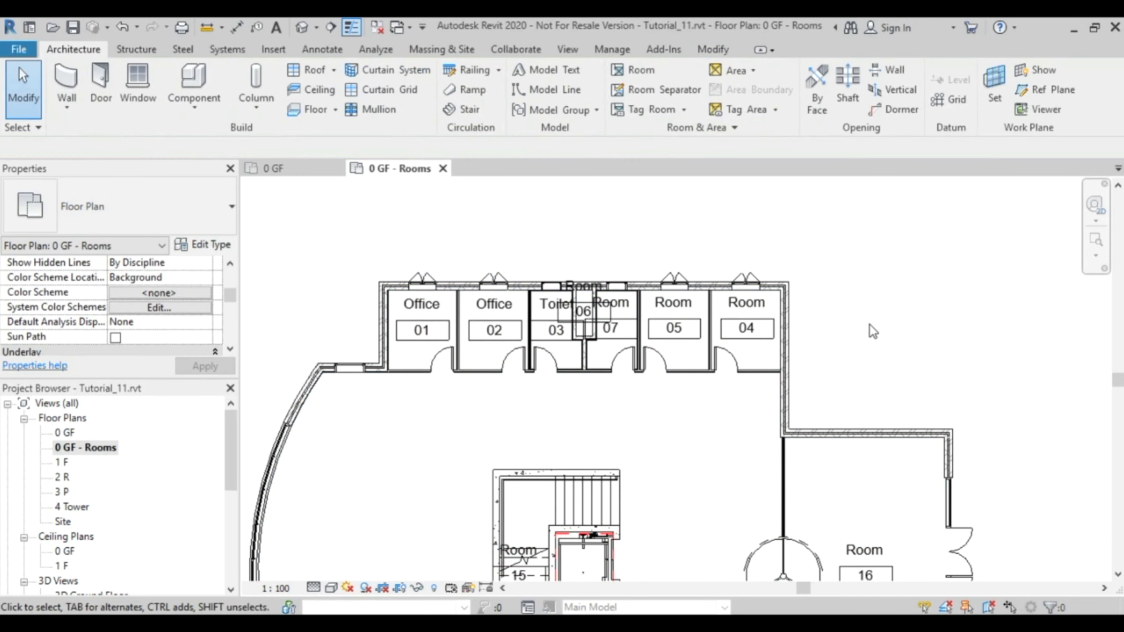
Move the room 06 tag out of the service shaft to above the exterior wall and enable its leader
scroll(578, 330, up, 3)
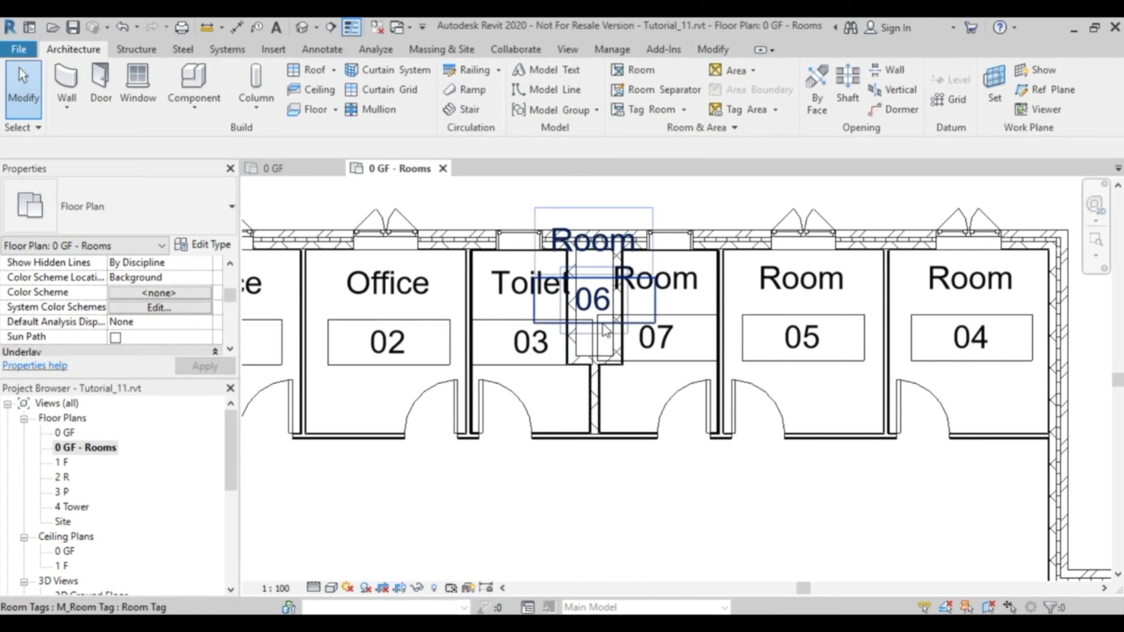
middle_drag(613, 350, 620, 415)
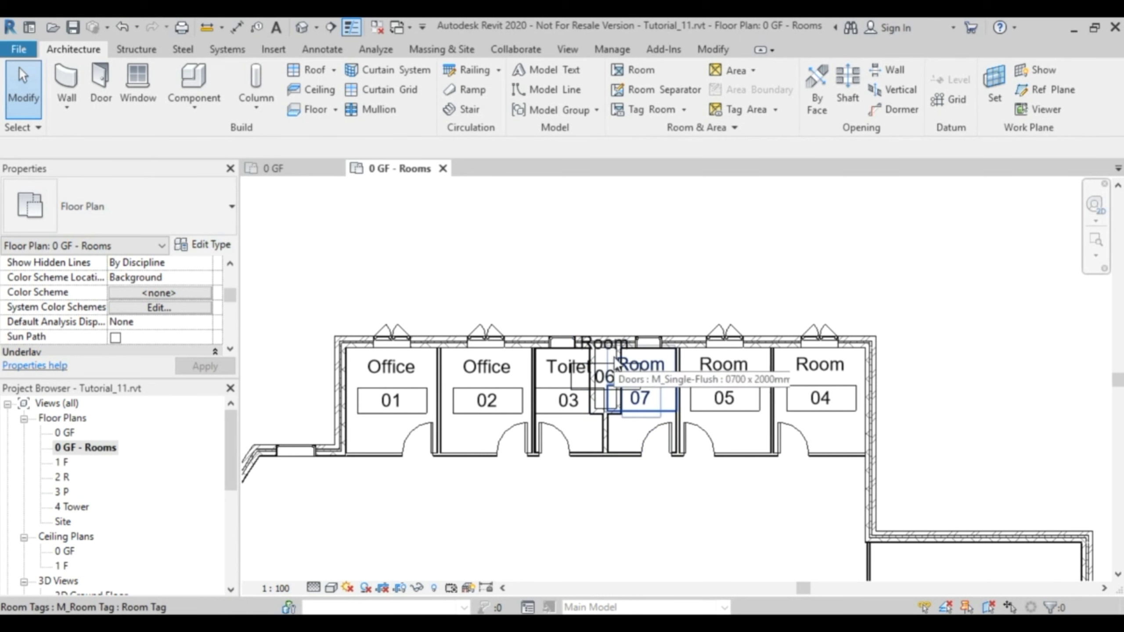
scroll(618, 379, up, 3)
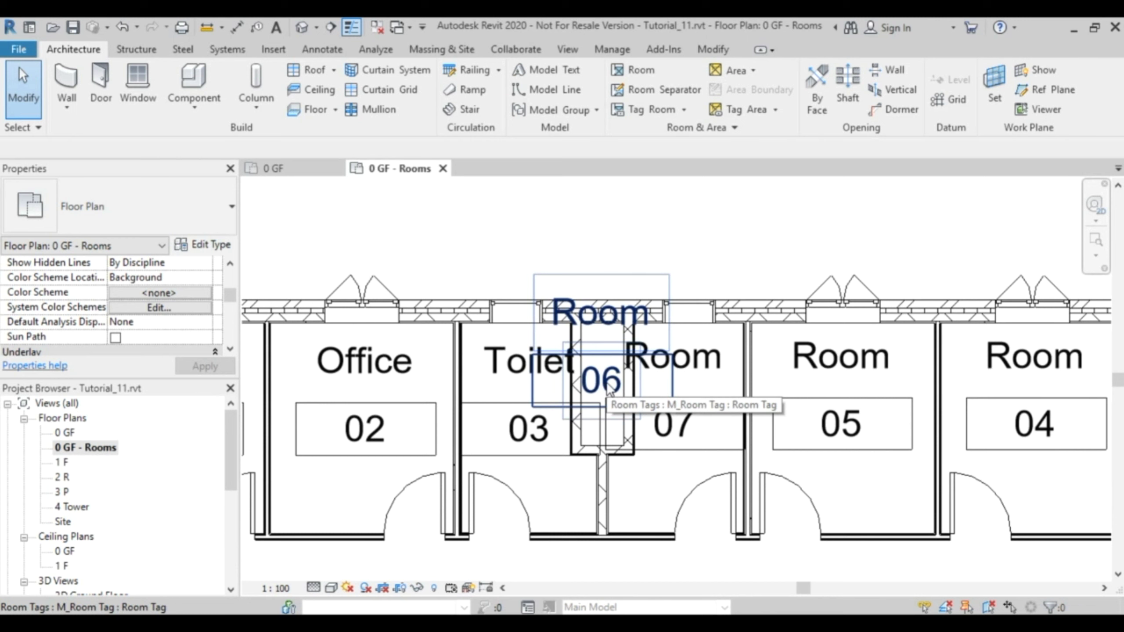
click(609, 392)
drag(603, 408, 605, 247)
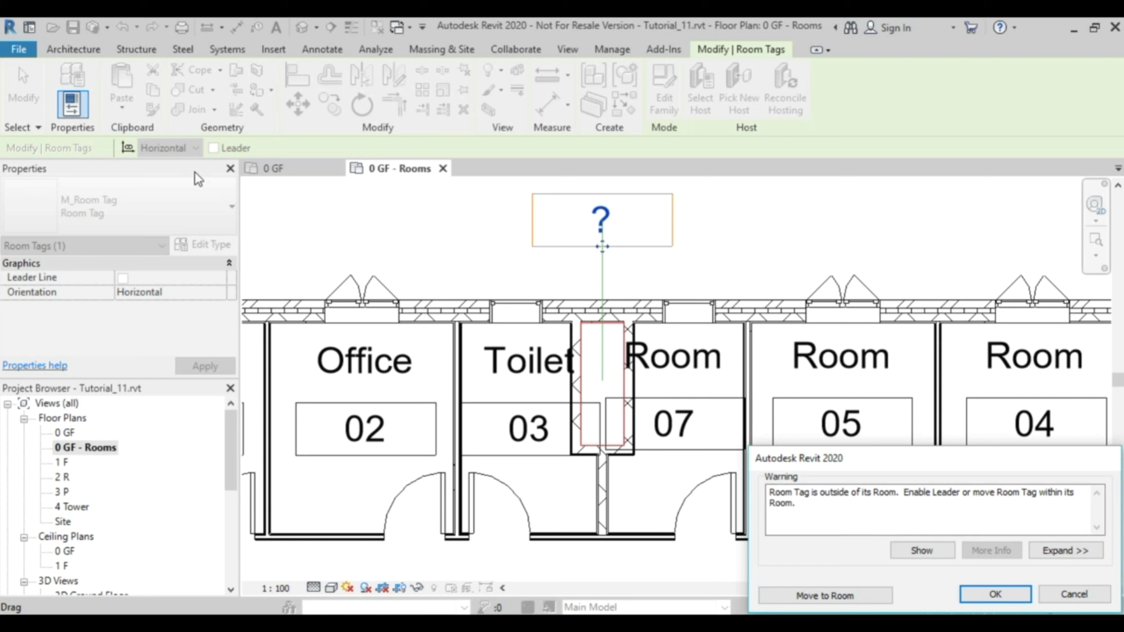
click(995, 594)
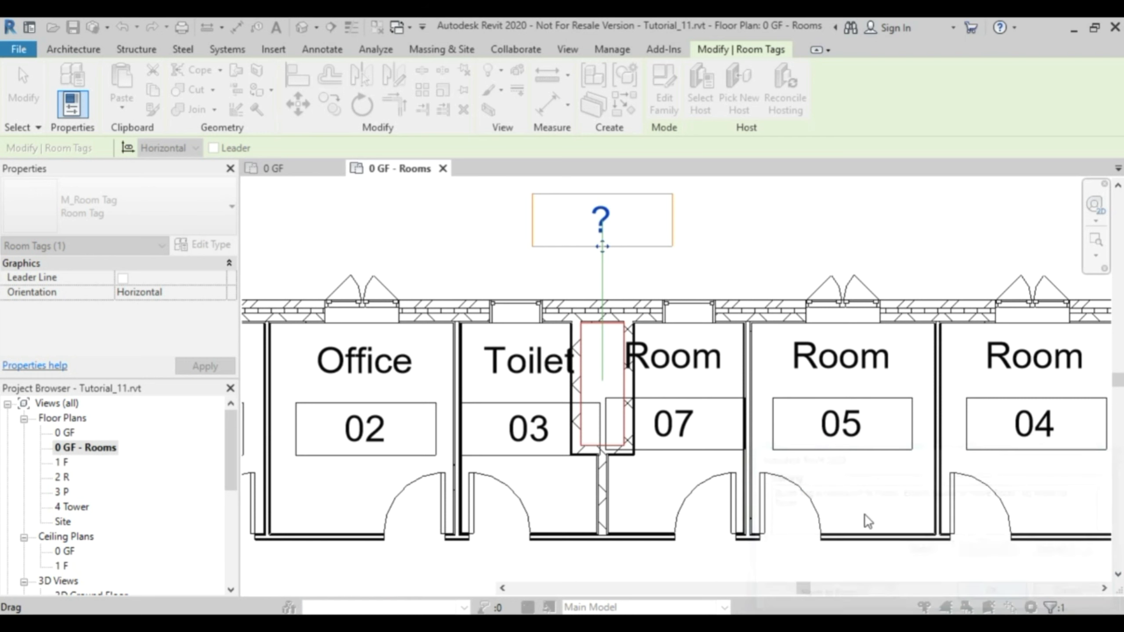
click(213, 148)
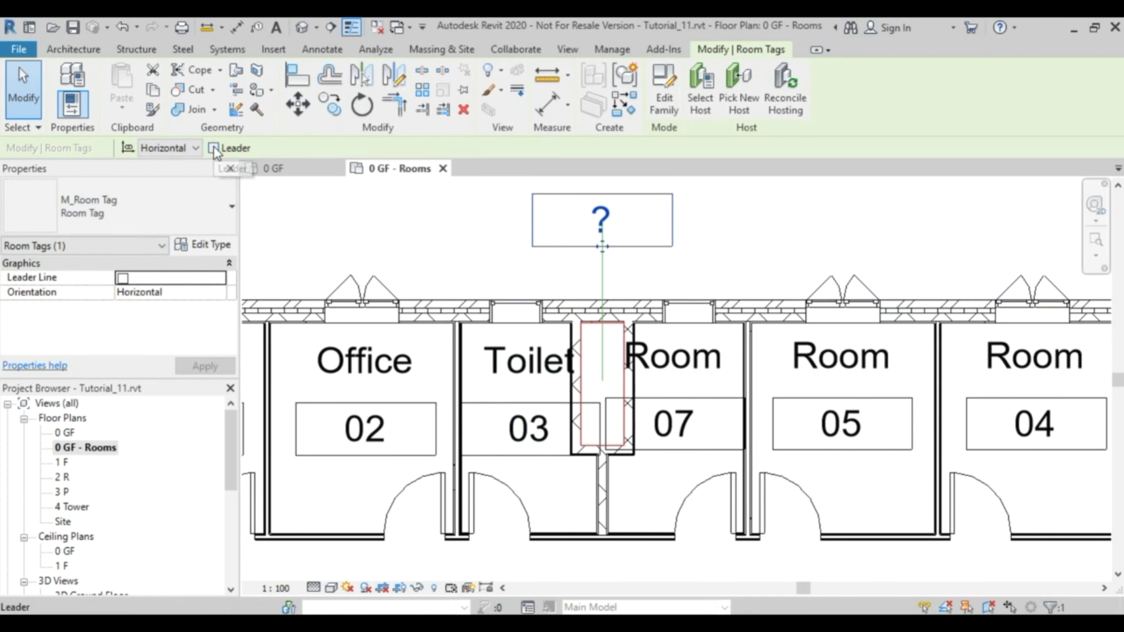
click(730, 264)
scroll(684, 285, down, 2)
middle_drag(695, 294, 695, 351)
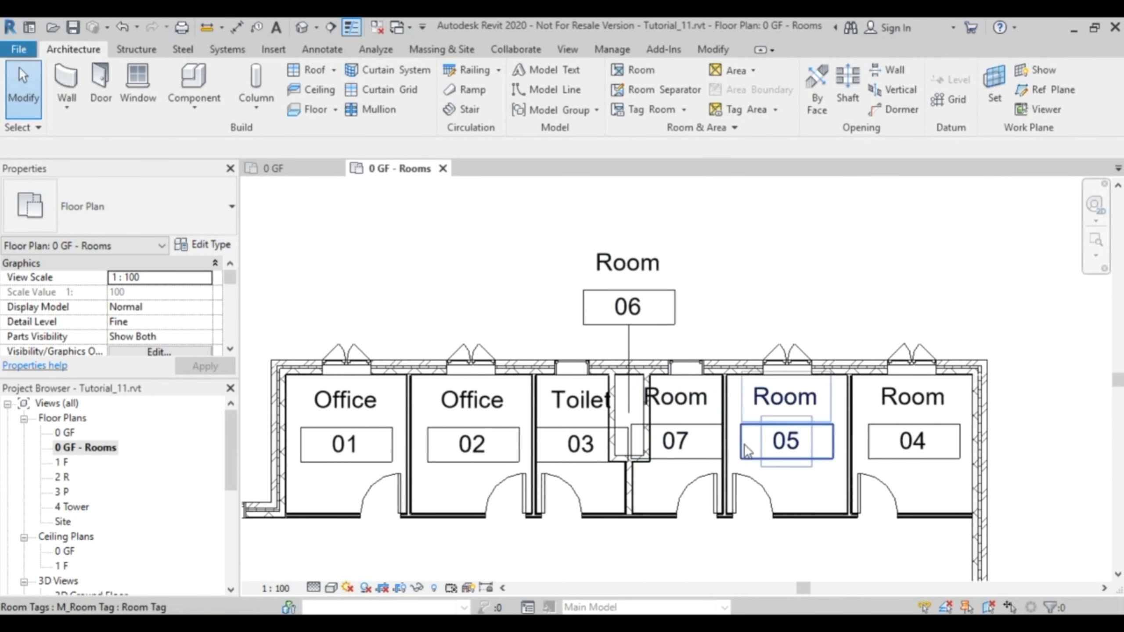
Name room 07 Toilet, reusing the existing room name
scroll(710, 436, up, 2)
scroll(716, 444, down, 2)
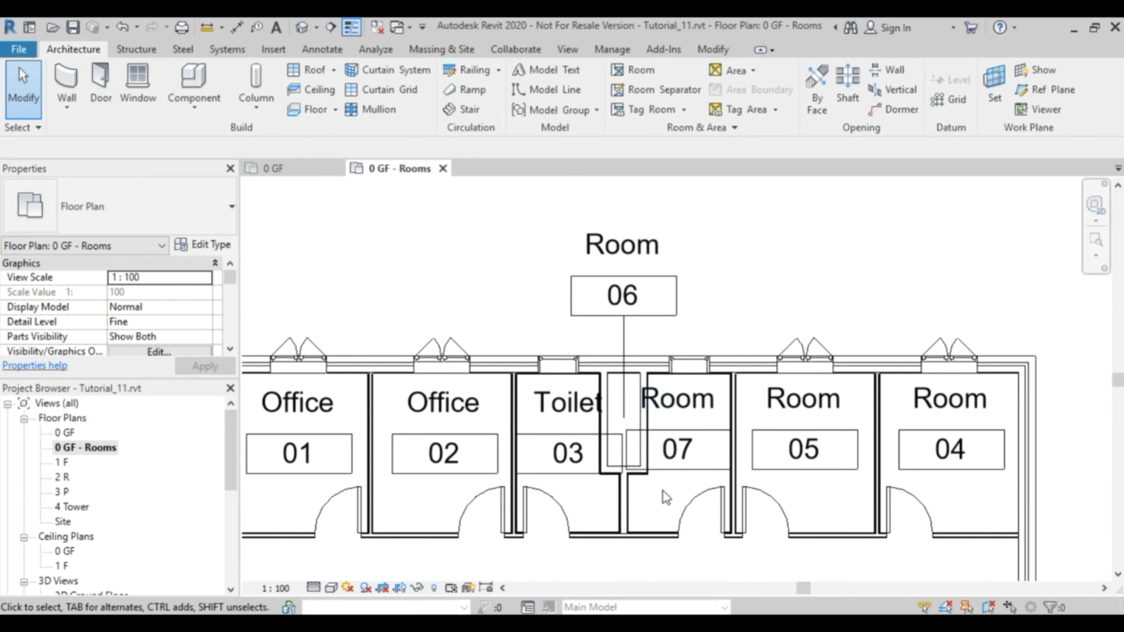
click(646, 485)
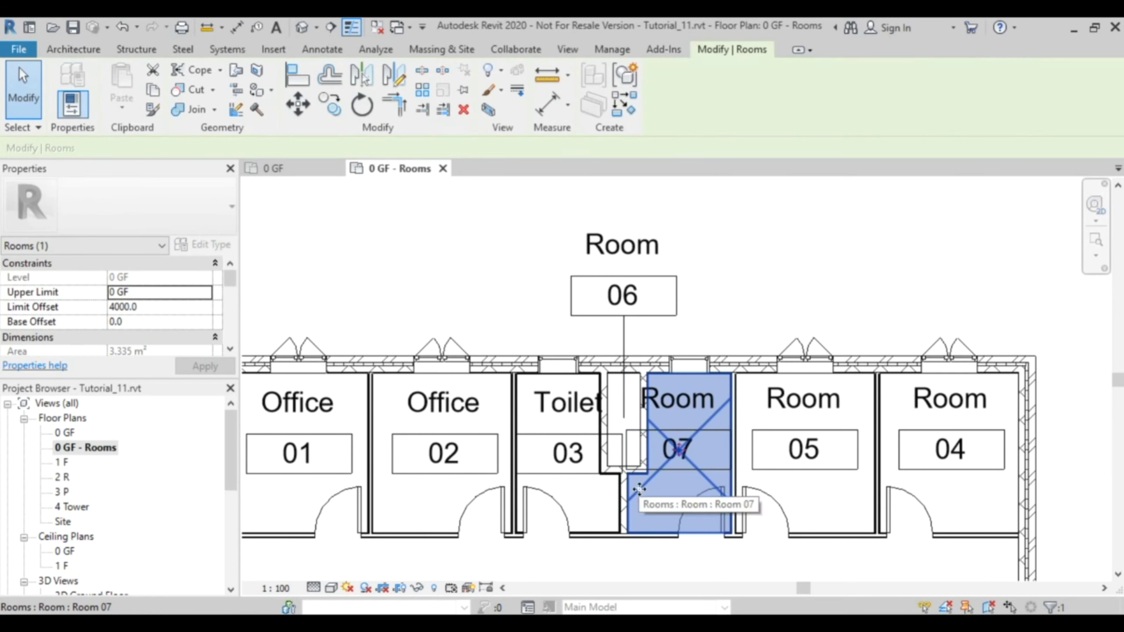
drag(234, 284, 235, 309)
click(202, 322)
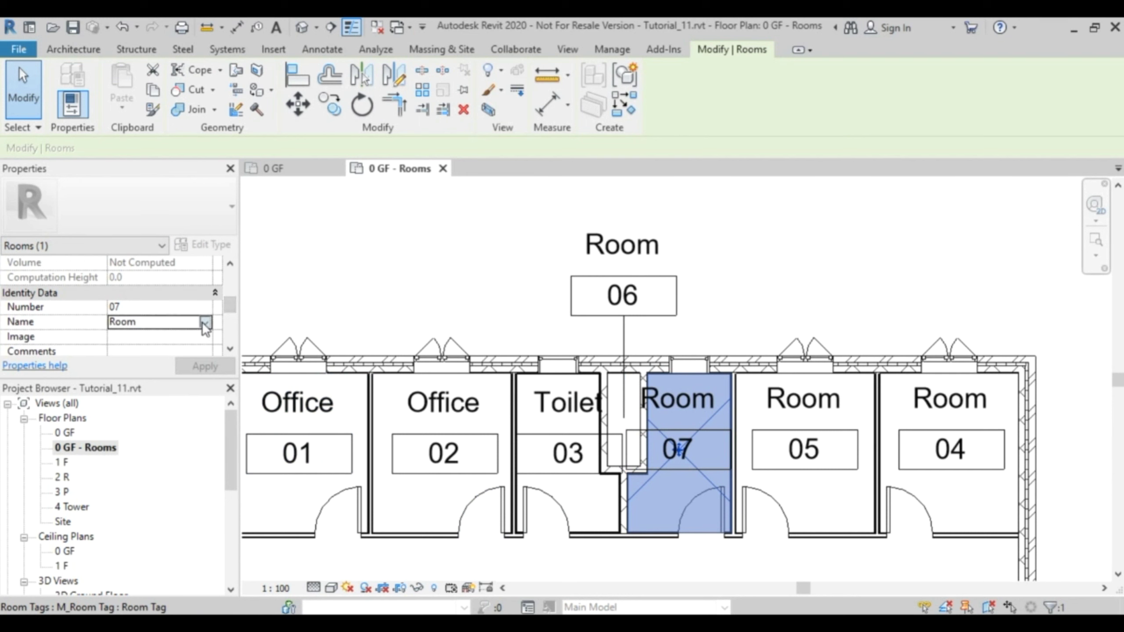
click(205, 322)
click(128, 362)
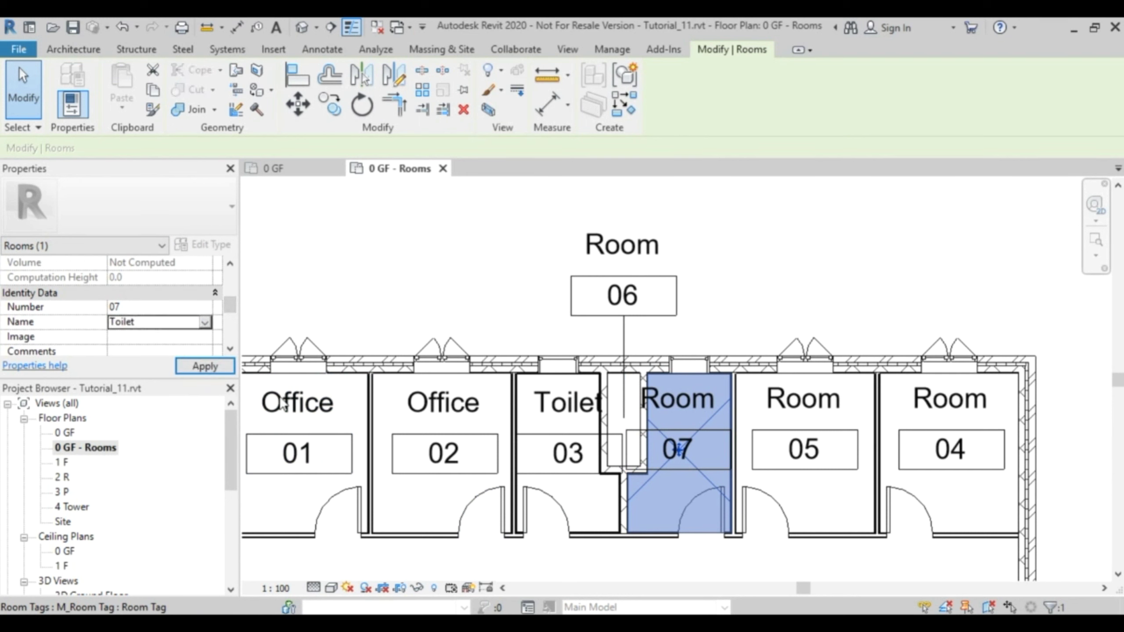
Name rooms 05 and 04 Office, reusing the existing room name
click(852, 401)
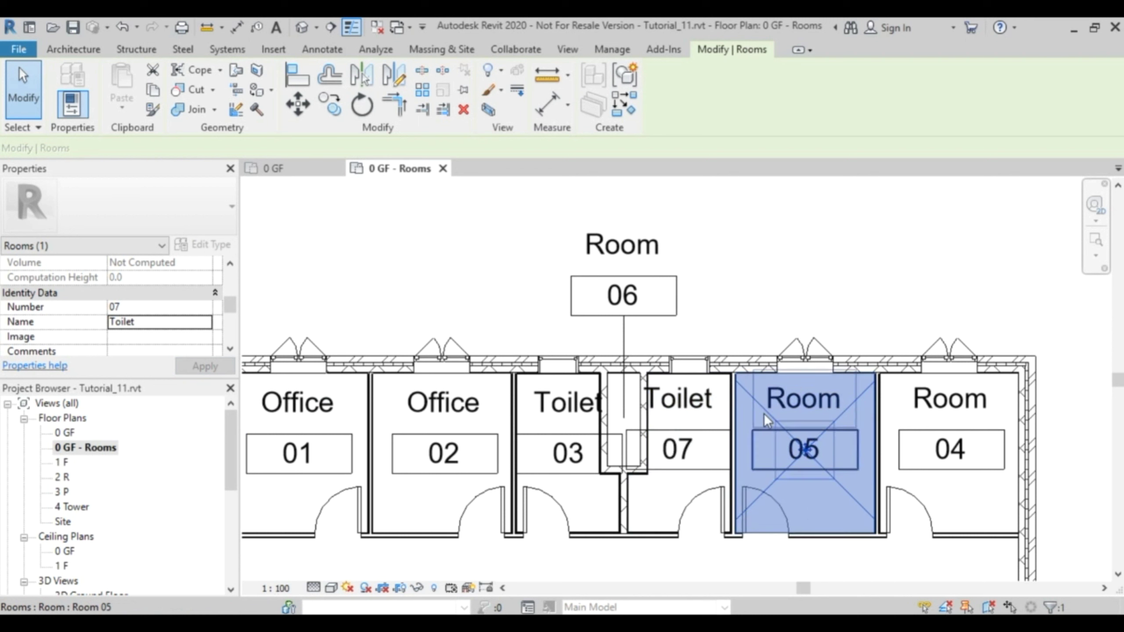
click(206, 322)
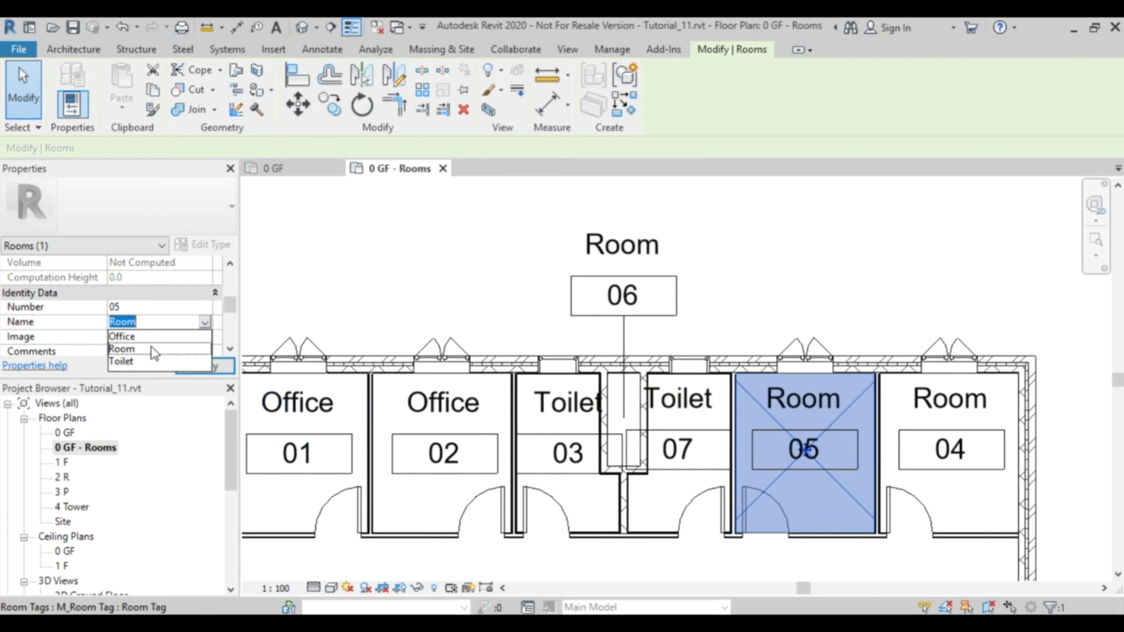
click(124, 336)
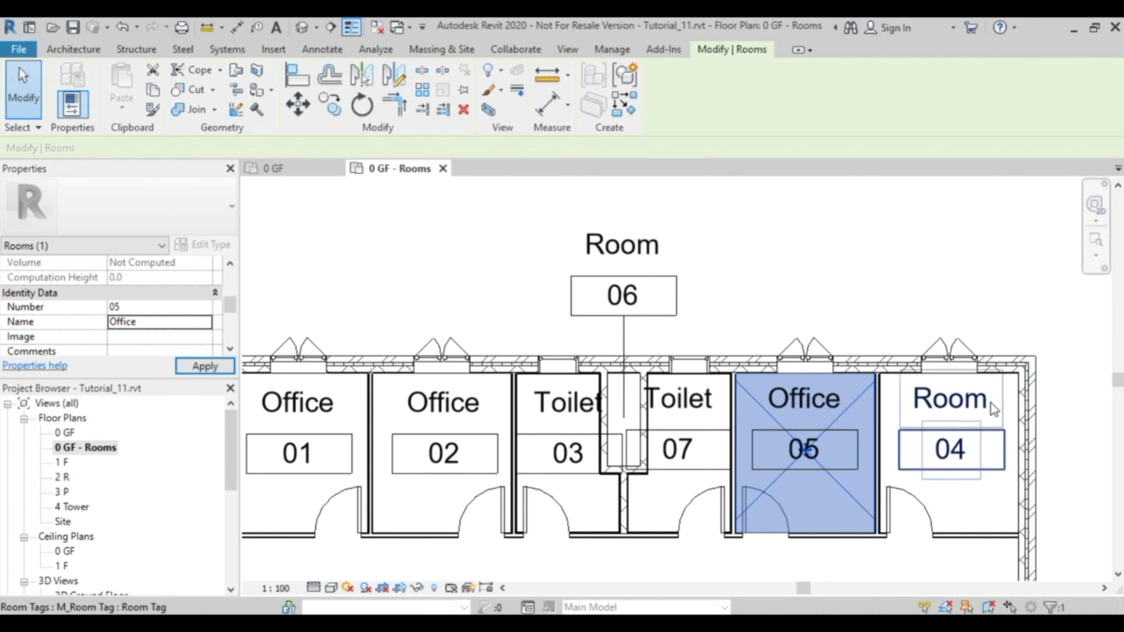
click(1013, 404)
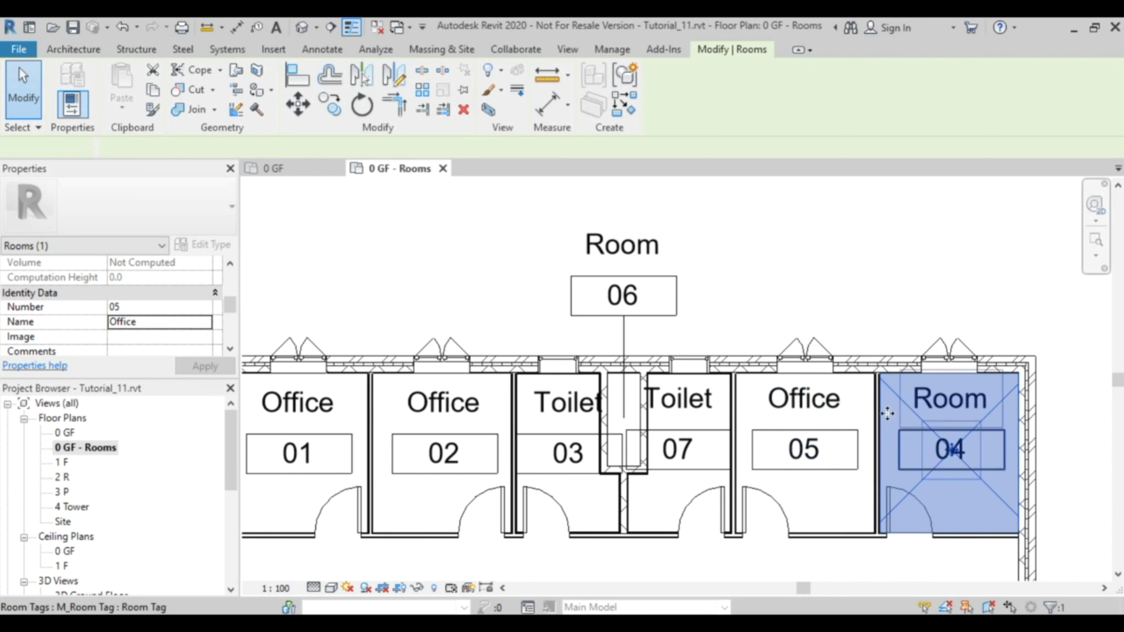
click(208, 322)
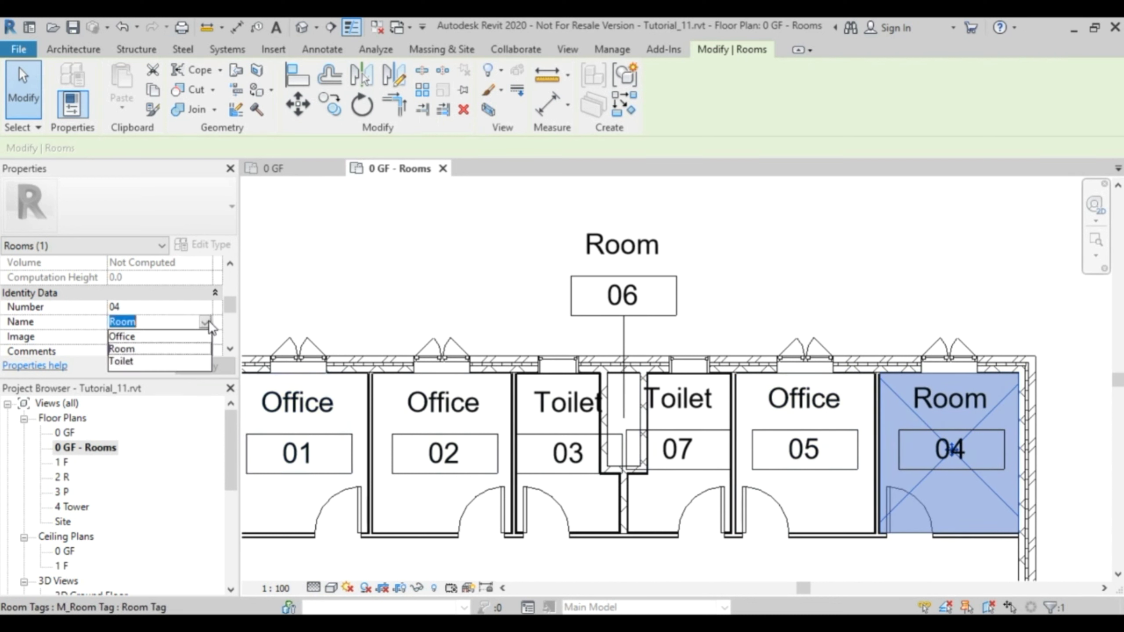
click(121, 337)
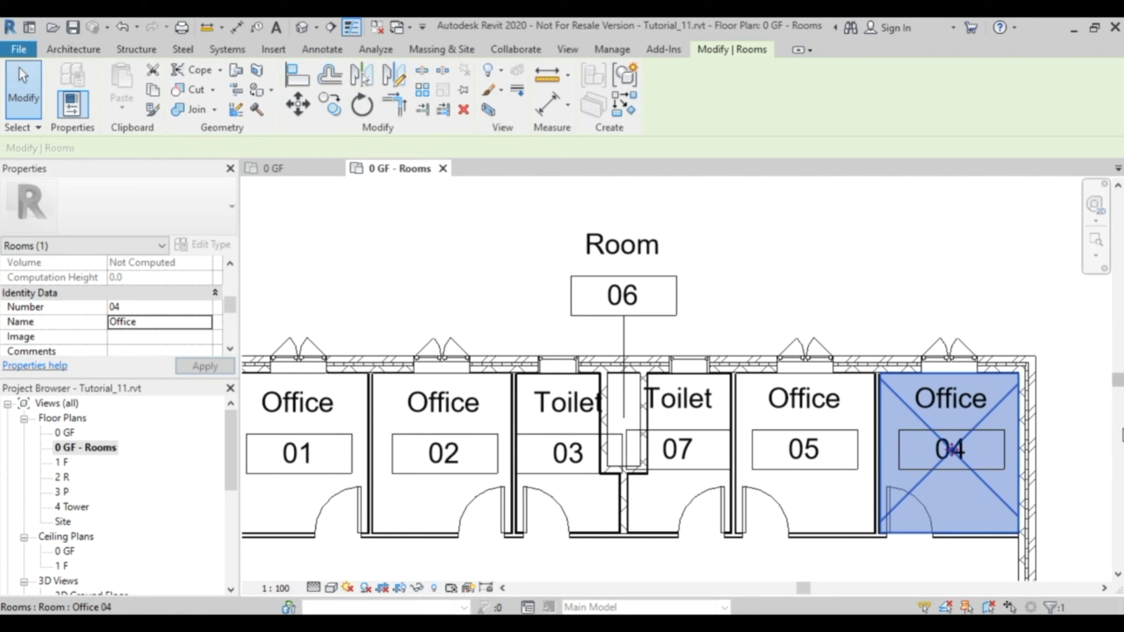
click(819, 306)
Name room 06, the service shaft between the two toilets, Chase
scroll(818, 306, down, 3)
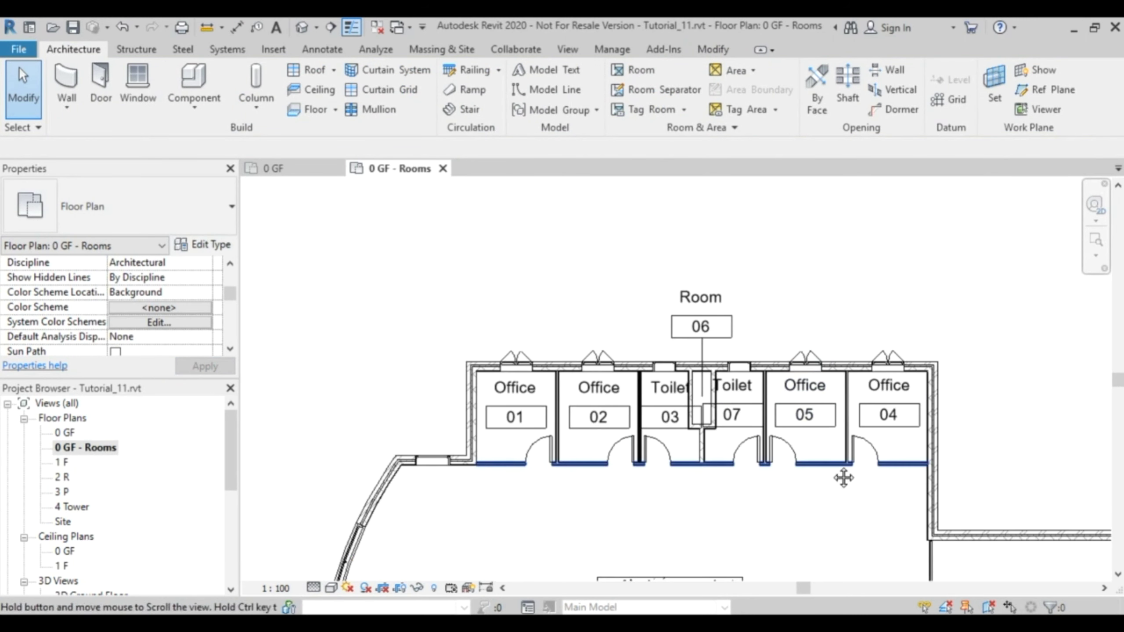
scroll(702, 396, up, 4)
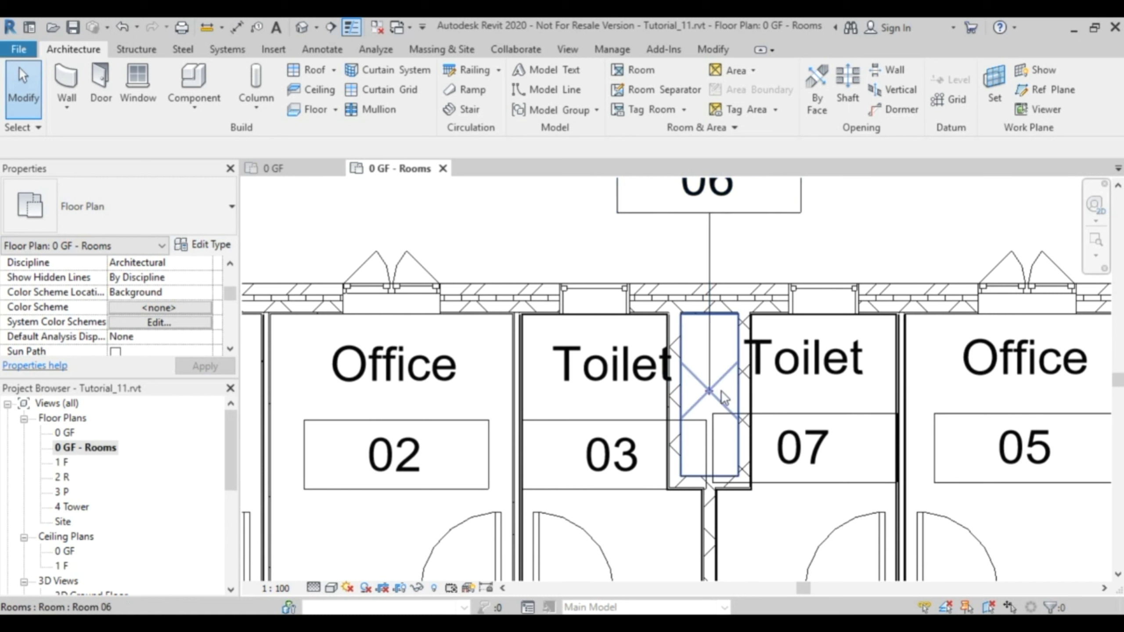
click(710, 397)
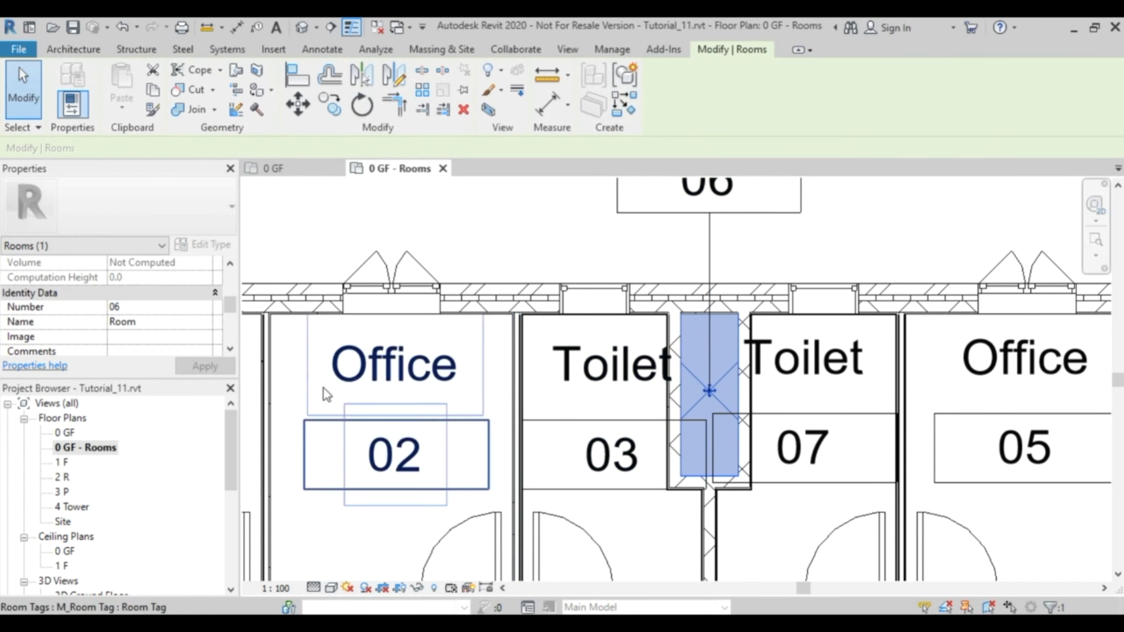
click(173, 322)
text(C)
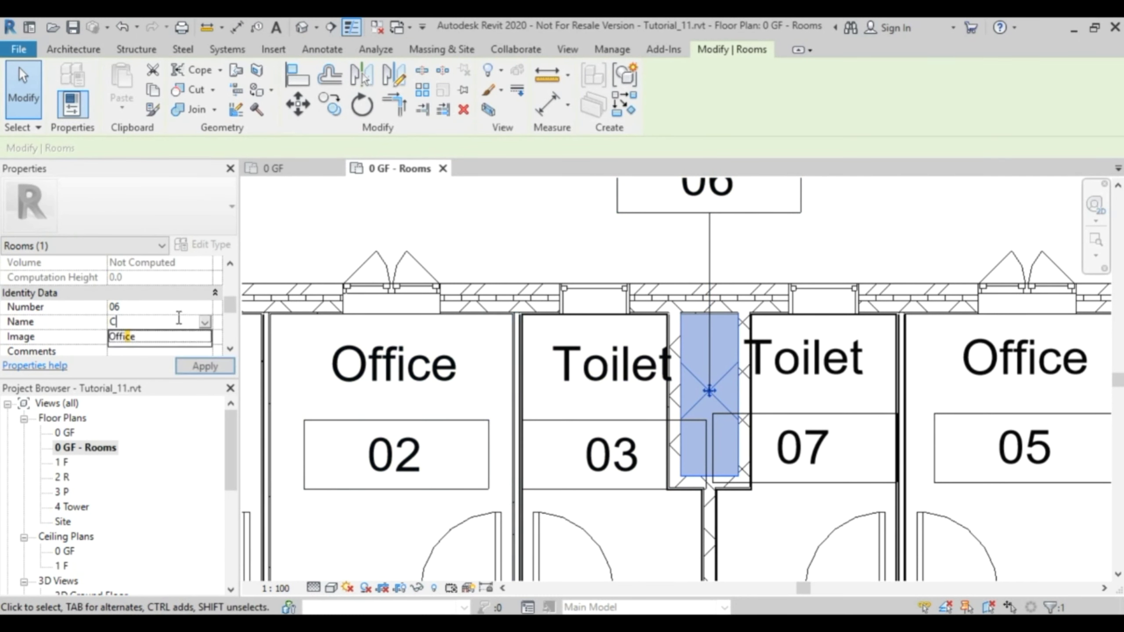
text(hase)
key(Return)
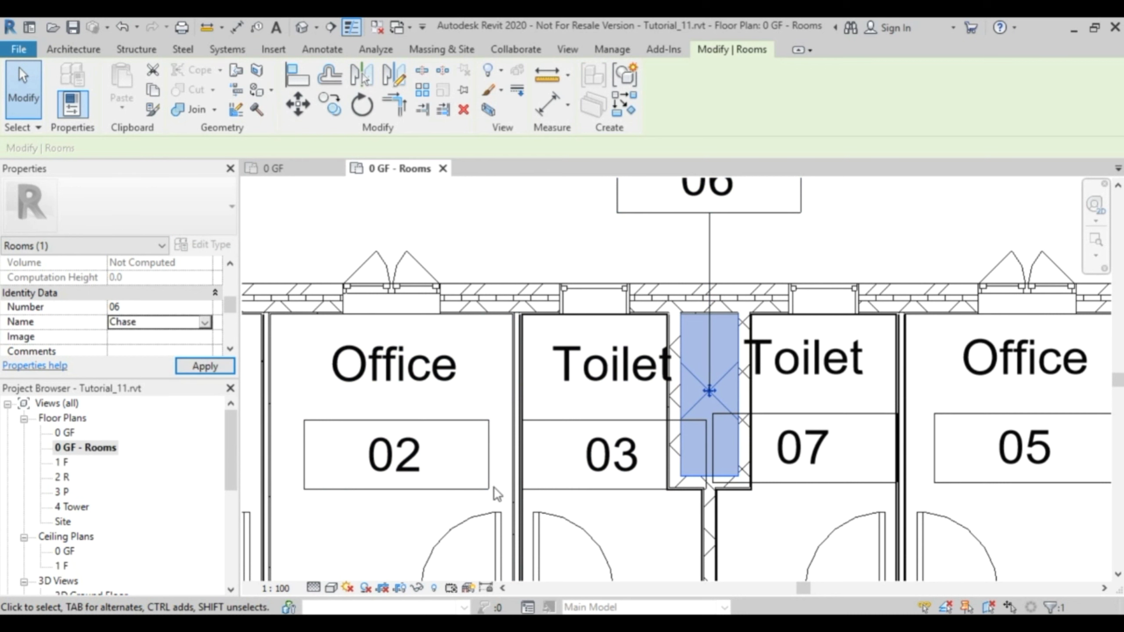
Name room 16, the projecting space with the double entrance doors, Entrance
scroll(678, 452, down, 4)
middle_drag(761, 558, 641, 341)
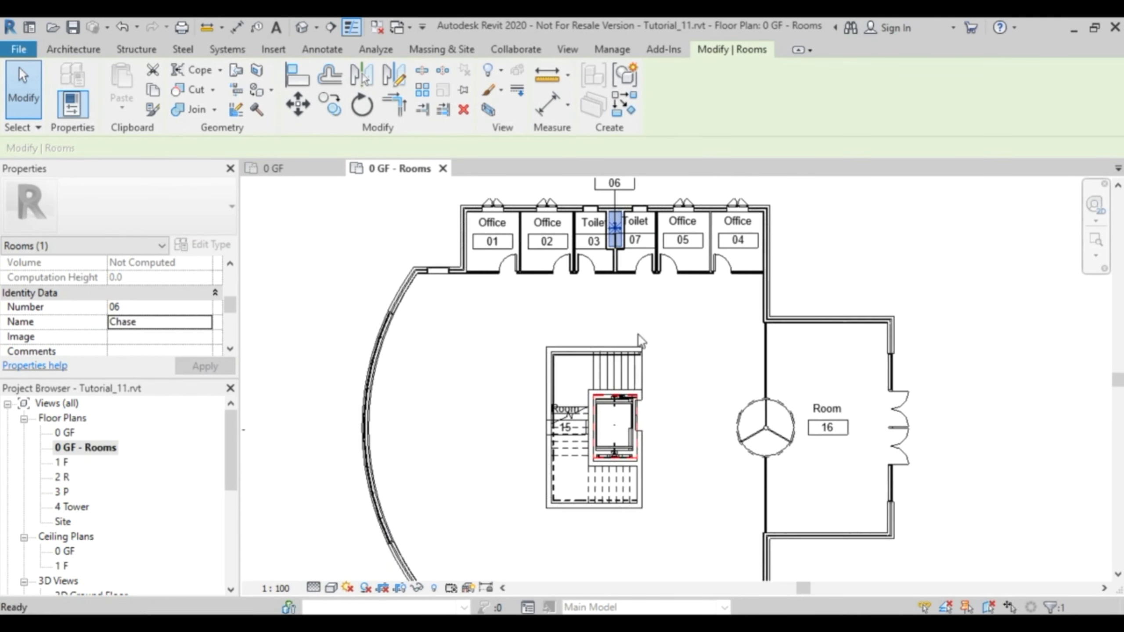
scroll(687, 418, down, 2)
middle_drag(690, 439, 632, 359)
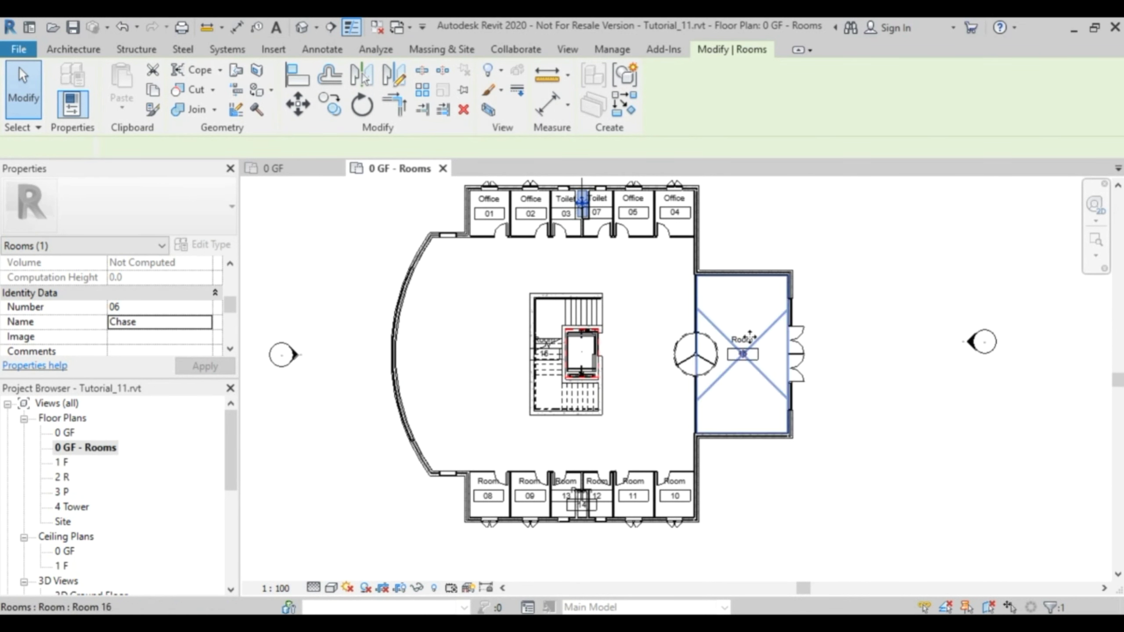
click(766, 326)
click(153, 323)
text(E)
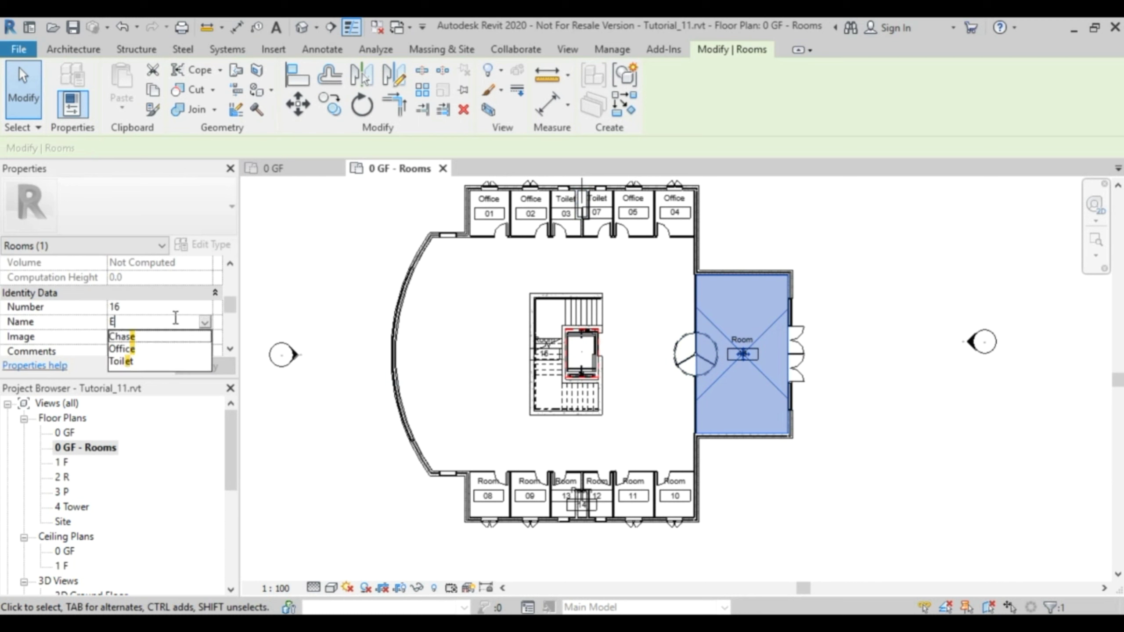
text(ntrance)
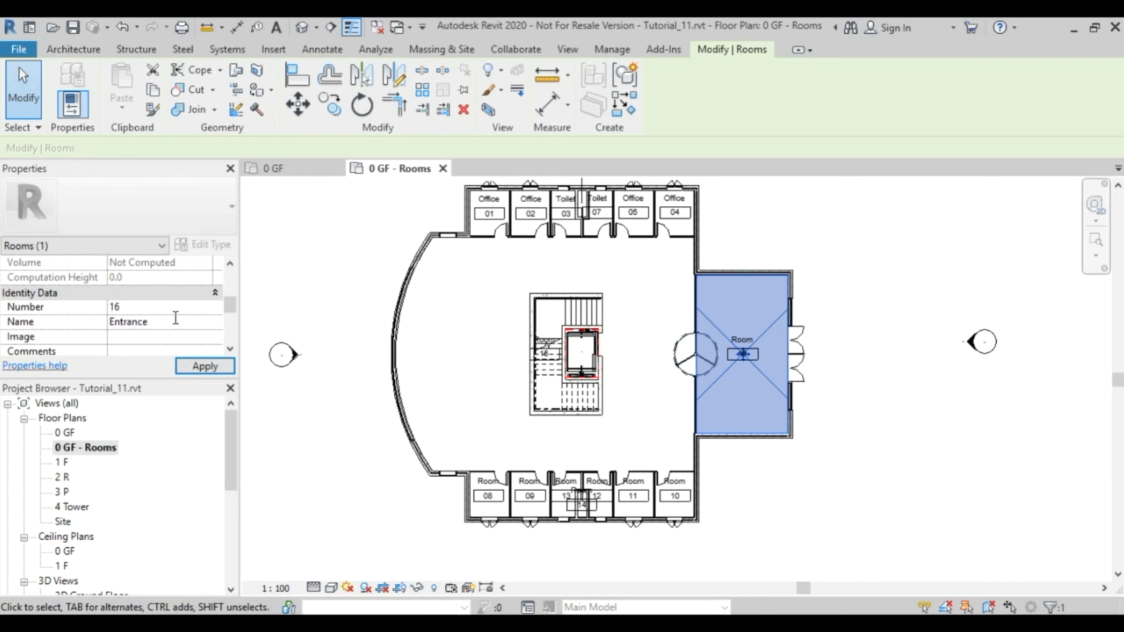
middle_drag(645, 314, 647, 399)
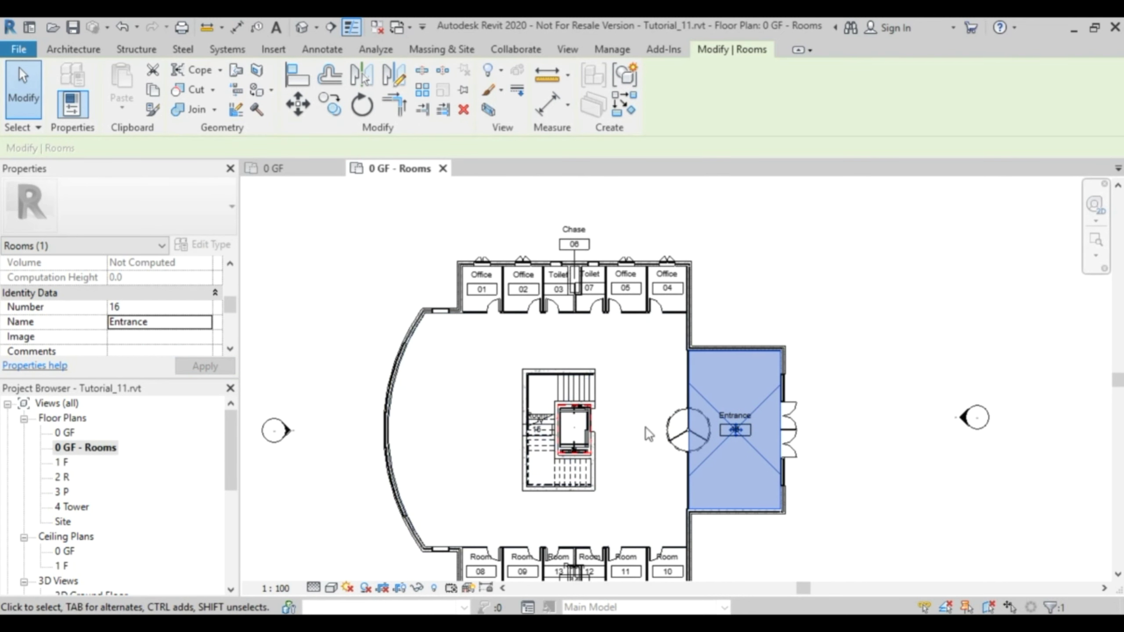
Select the large central room 15 to examine the area it covers around the stair core, and deselect it
click(619, 351)
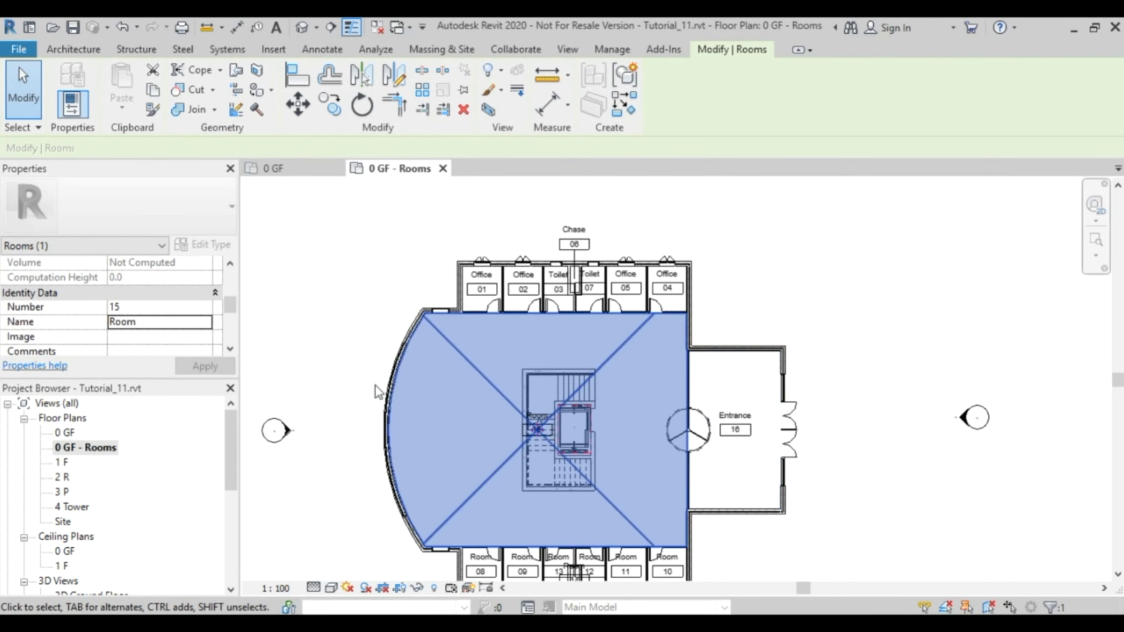
middle_drag(640, 333, 631, 383)
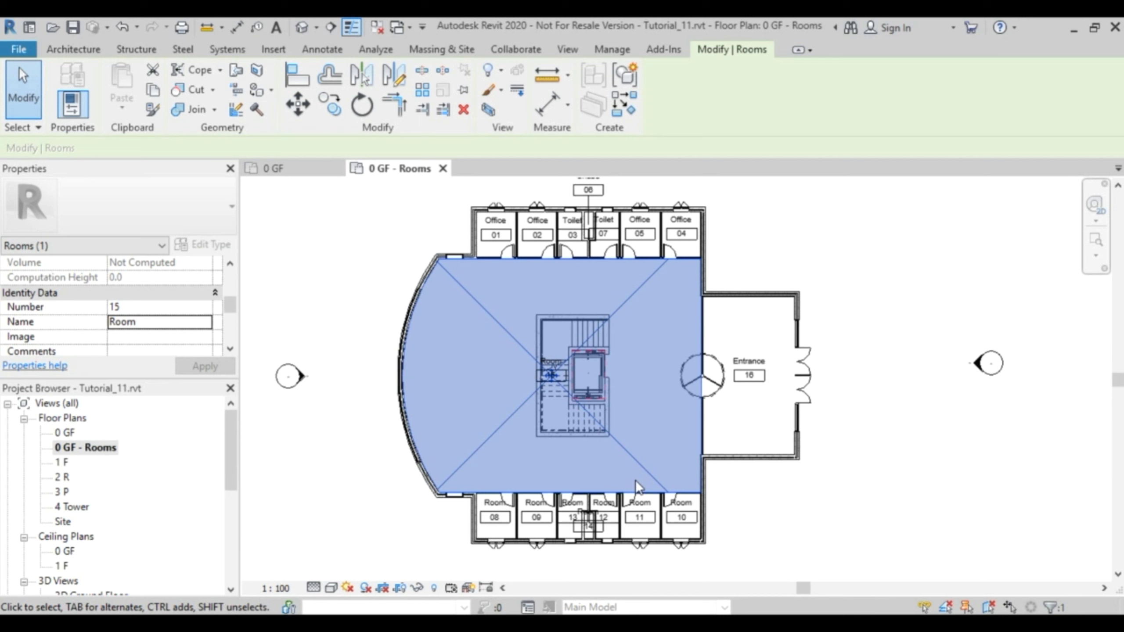
key(Escape)
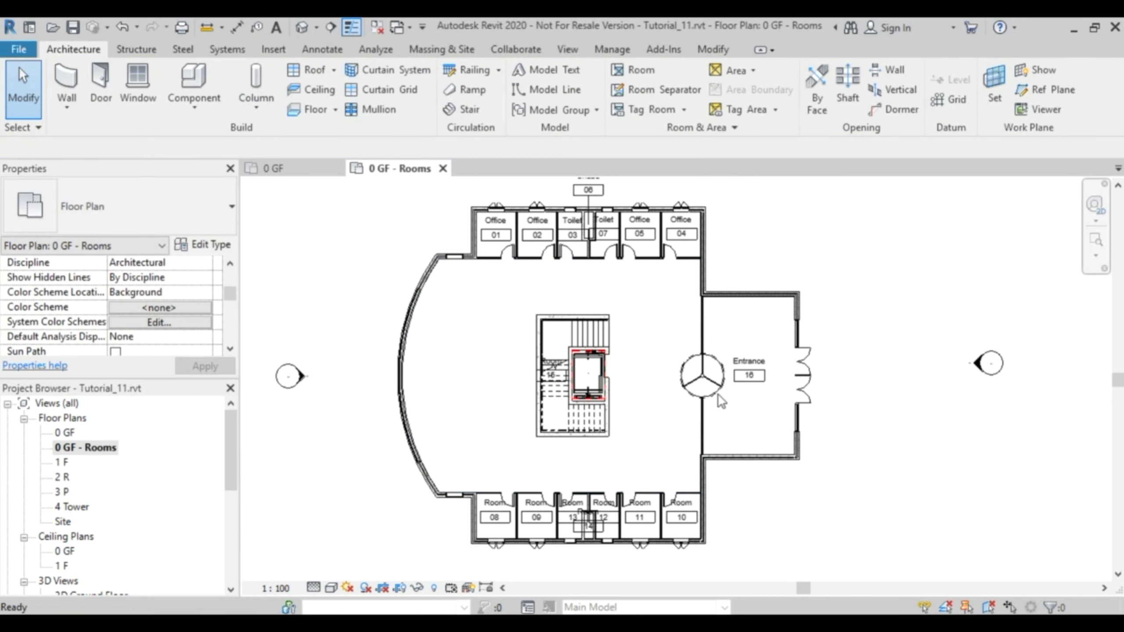
Draw a horizontal room separation line about 5000 mm long from the stair core's upper right corner to the partition beside the Entrance
click(659, 91)
scroll(642, 315, up, 3)
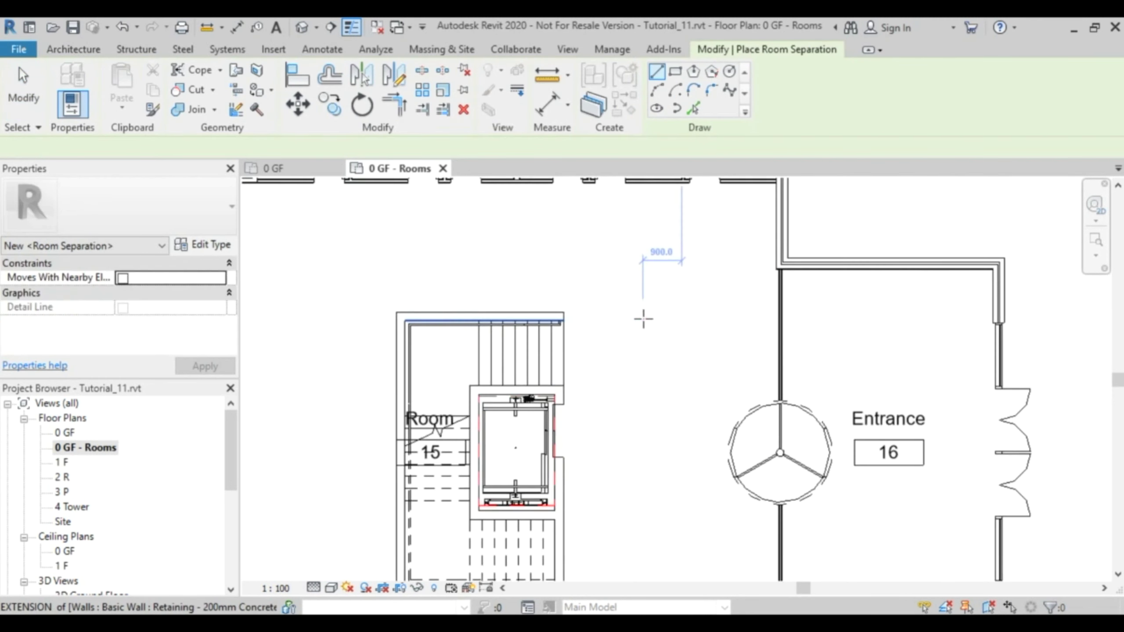
scroll(643, 318, up, 2)
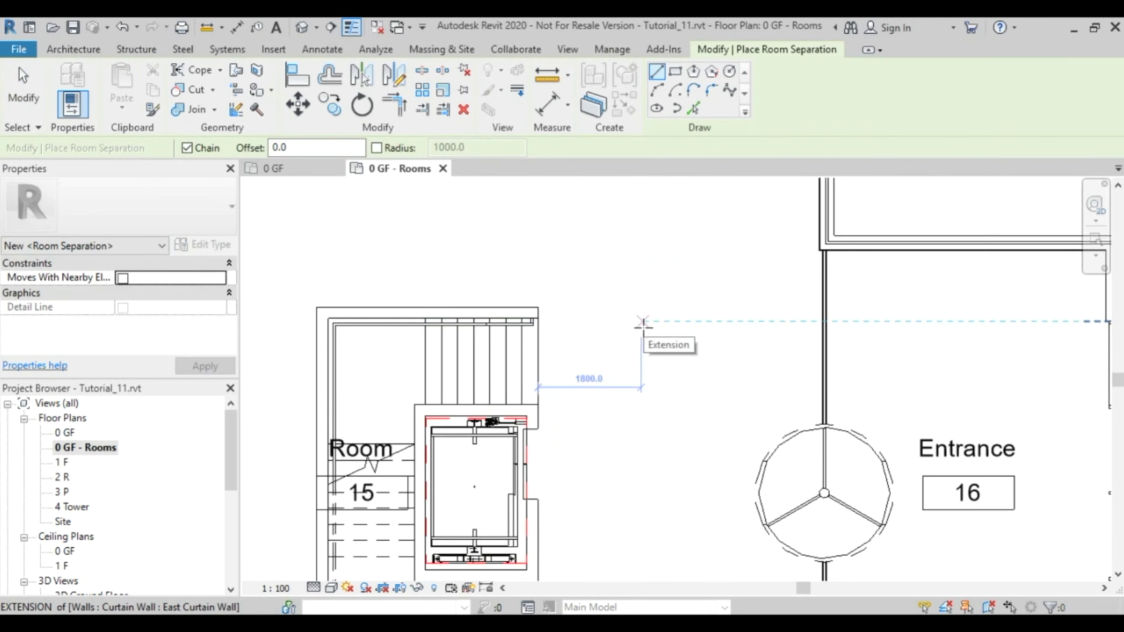
click(538, 307)
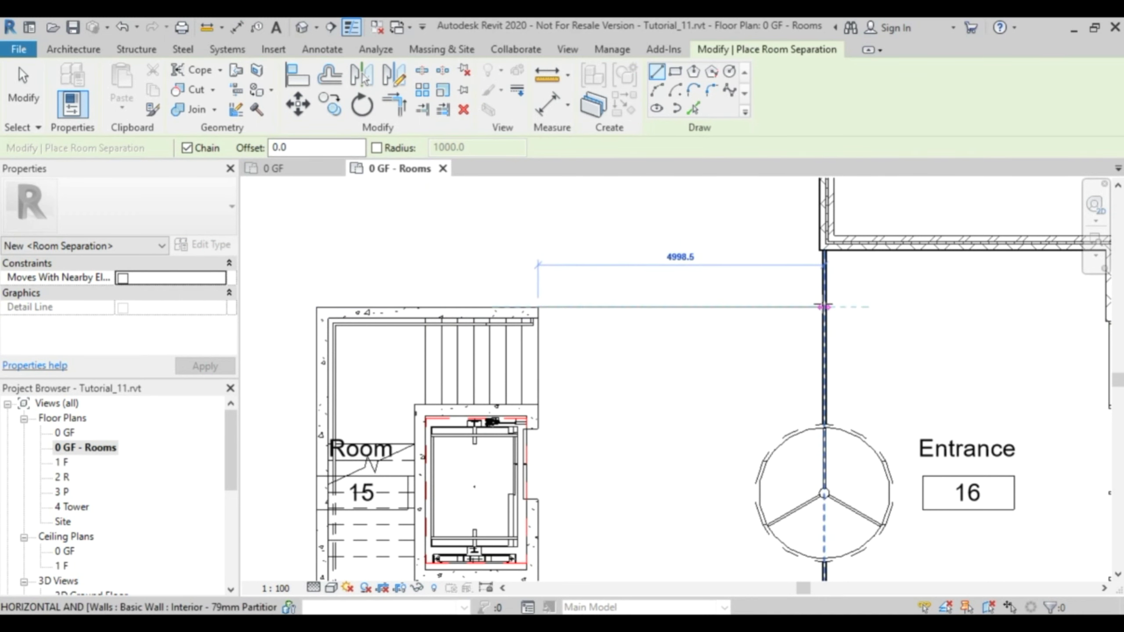
click(824, 306)
key(Escape)
key(Escape)
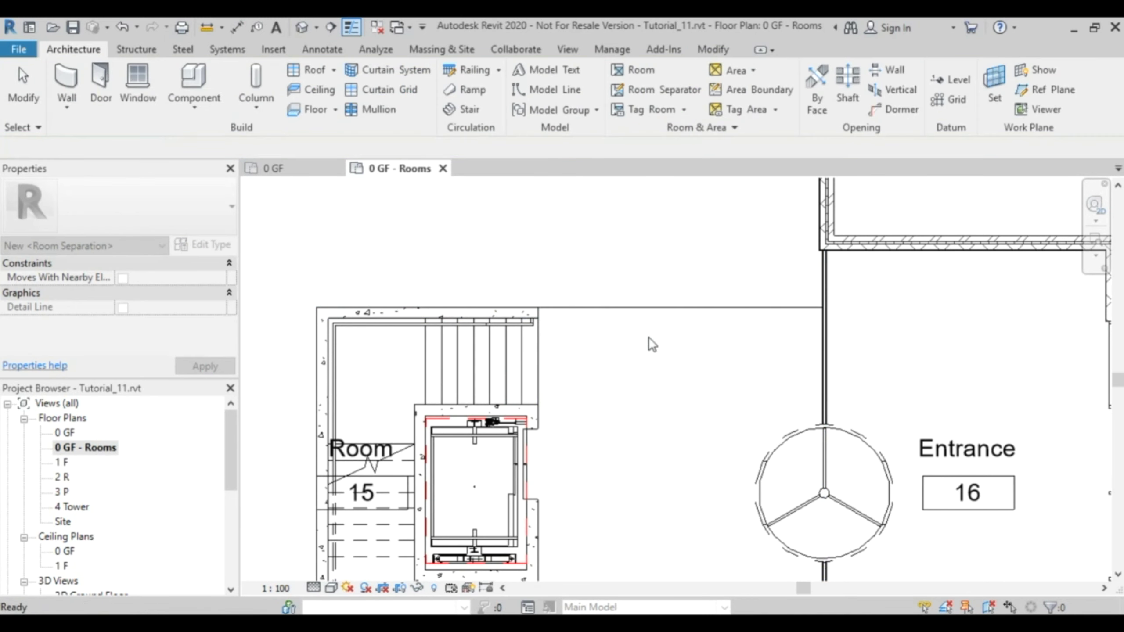
scroll(655, 358, down, 5)
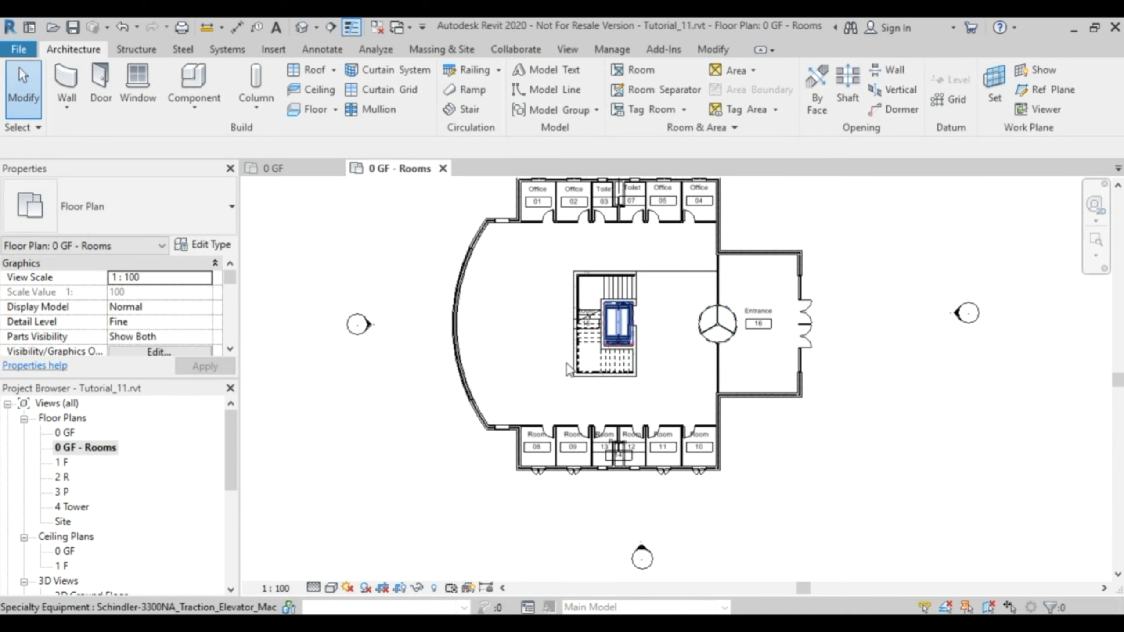
Extend the horizontal room separation line above the stair core to the core's upper left corner, about 8860 mm long overall
click(550, 364)
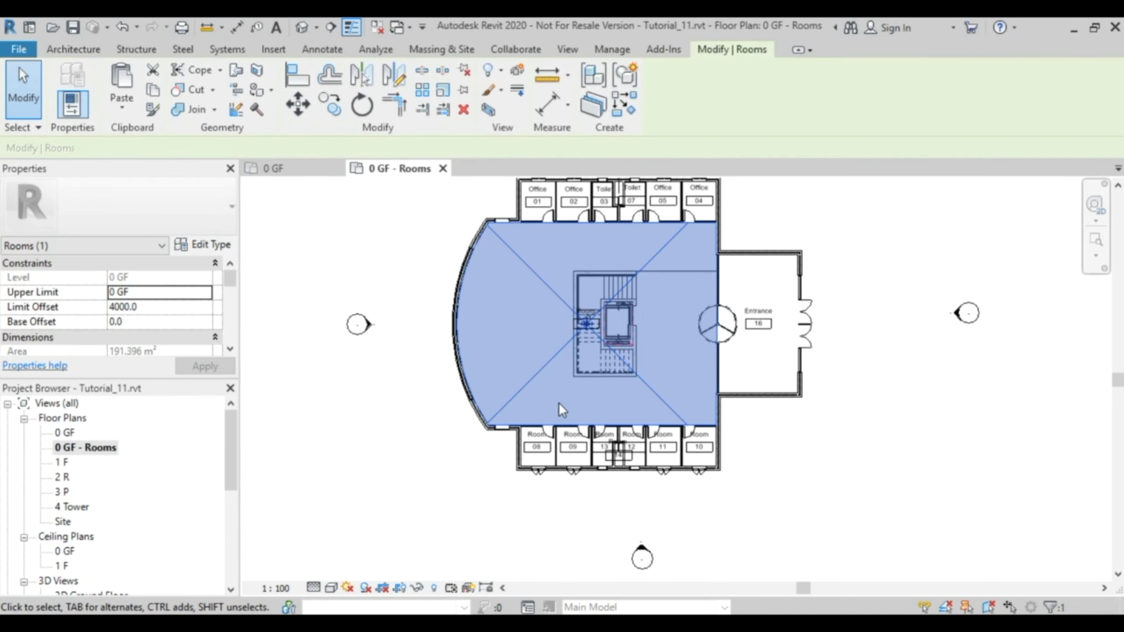
key(Escape)
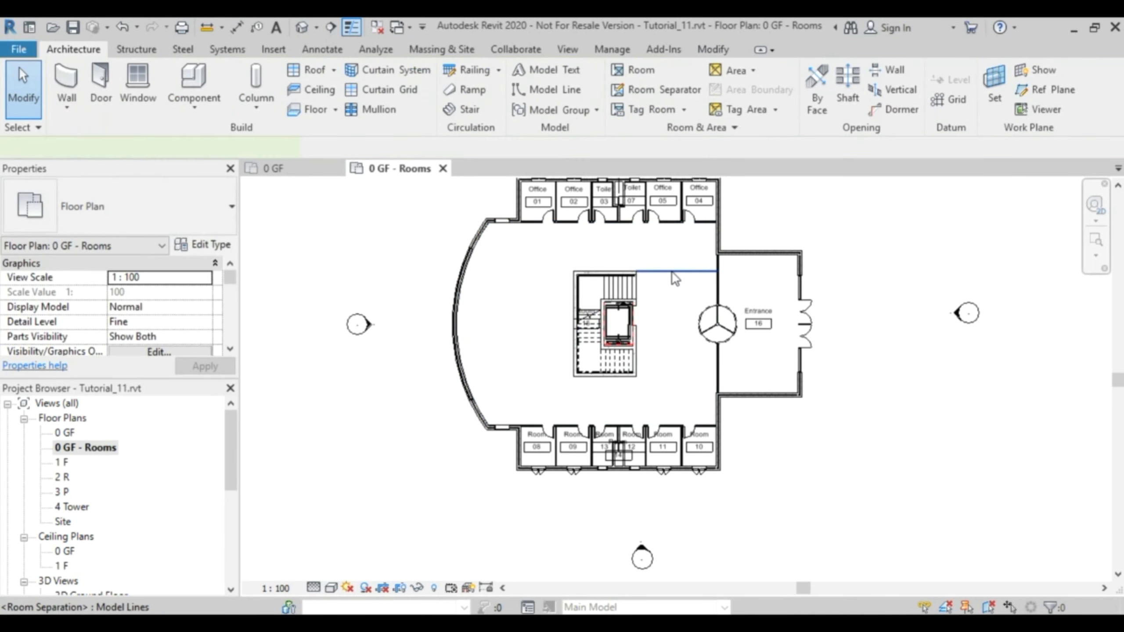
click(673, 271)
drag(604, 271, 573, 271)
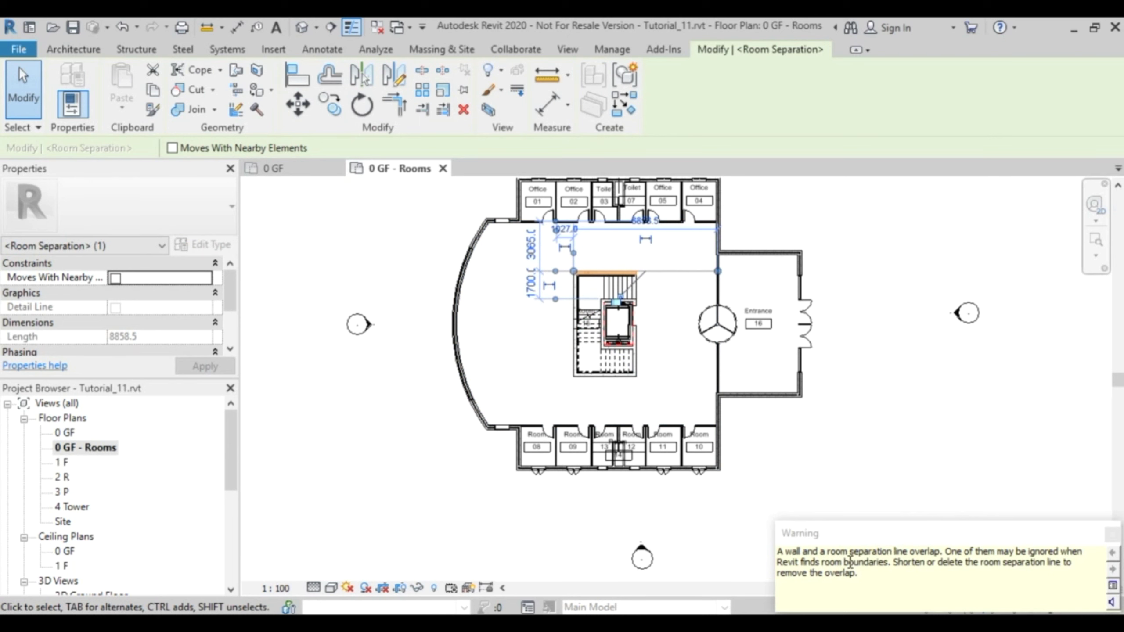
click(1112, 535)
key(Escape)
Draw a vertical room separation line from the stair core's upper left corner up to the front partition of Office 02
scroll(599, 264, up, 3)
middle_drag(599, 265, 588, 401)
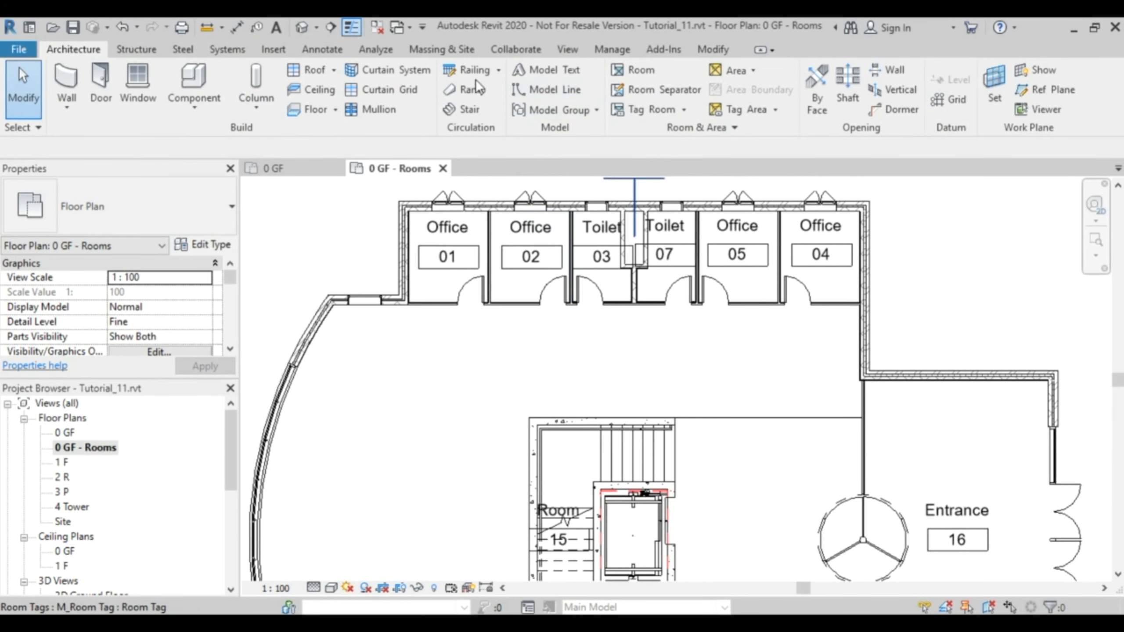
click(664, 89)
click(530, 417)
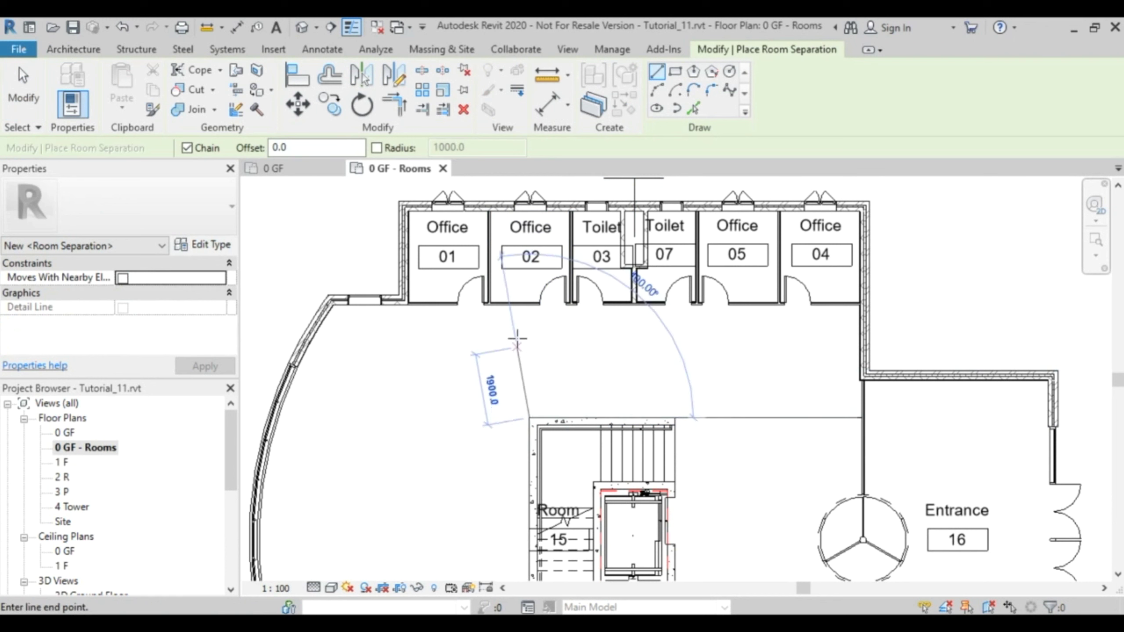
click(625, 373)
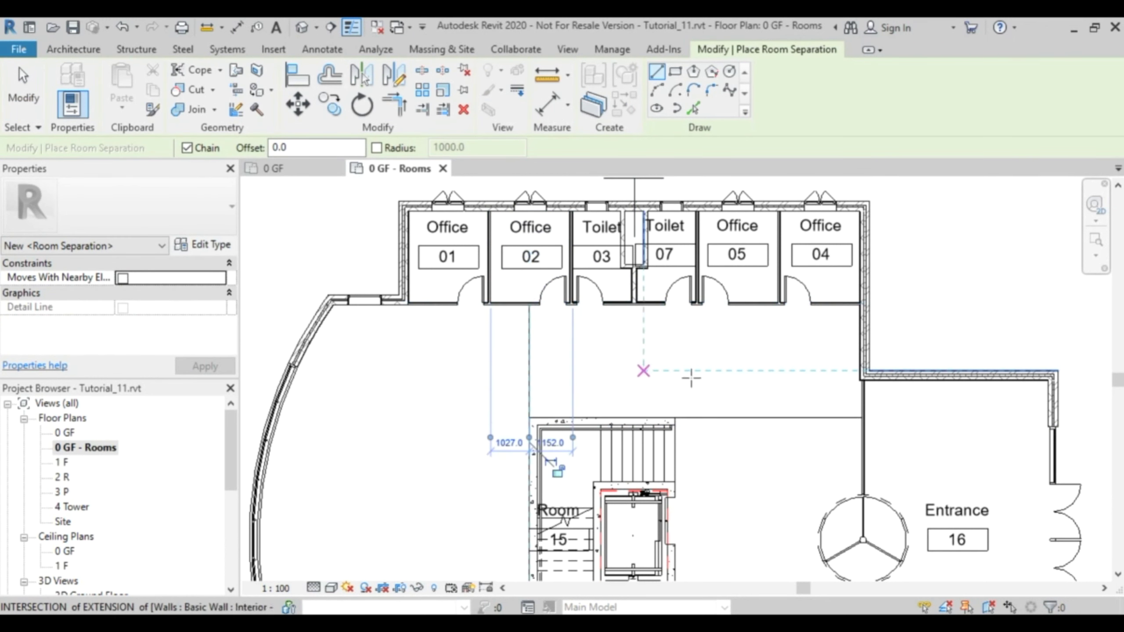
key(Escape)
key(Escape)
Select room 15 to examine its extent against the separation lines above the stair core, and deselect it
scroll(708, 431, down, 2)
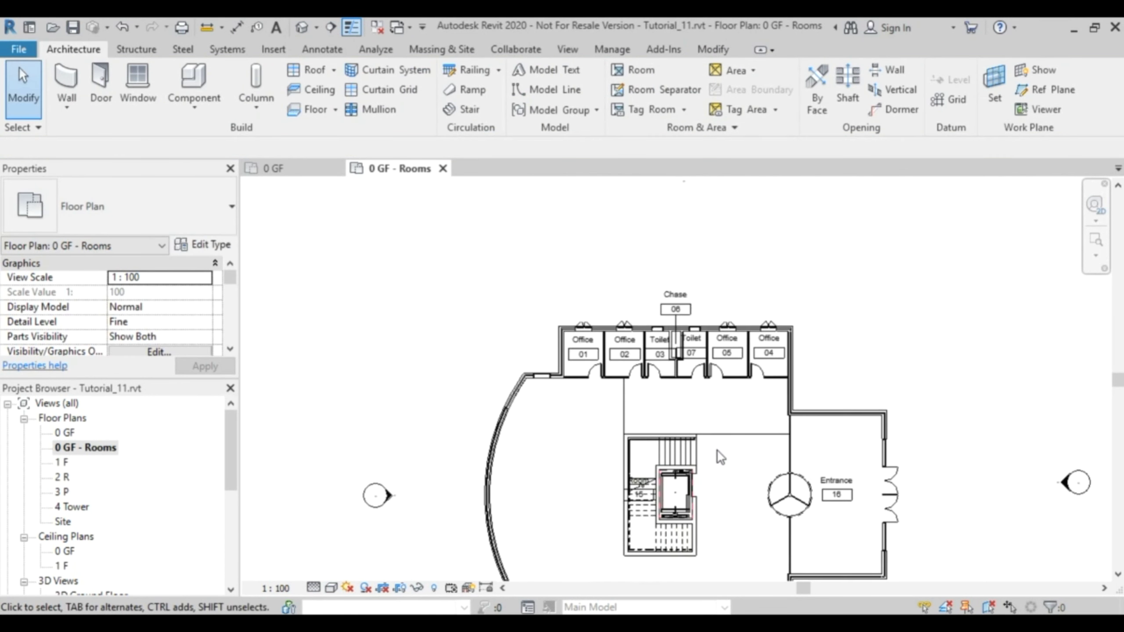
scroll(651, 340, down, 2)
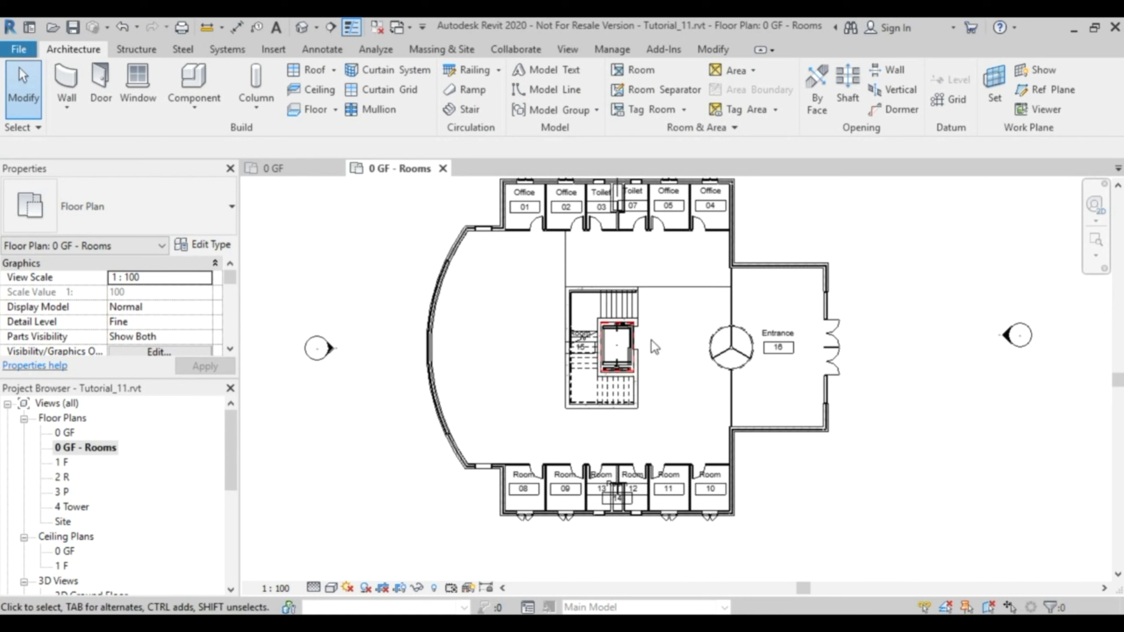
click(545, 386)
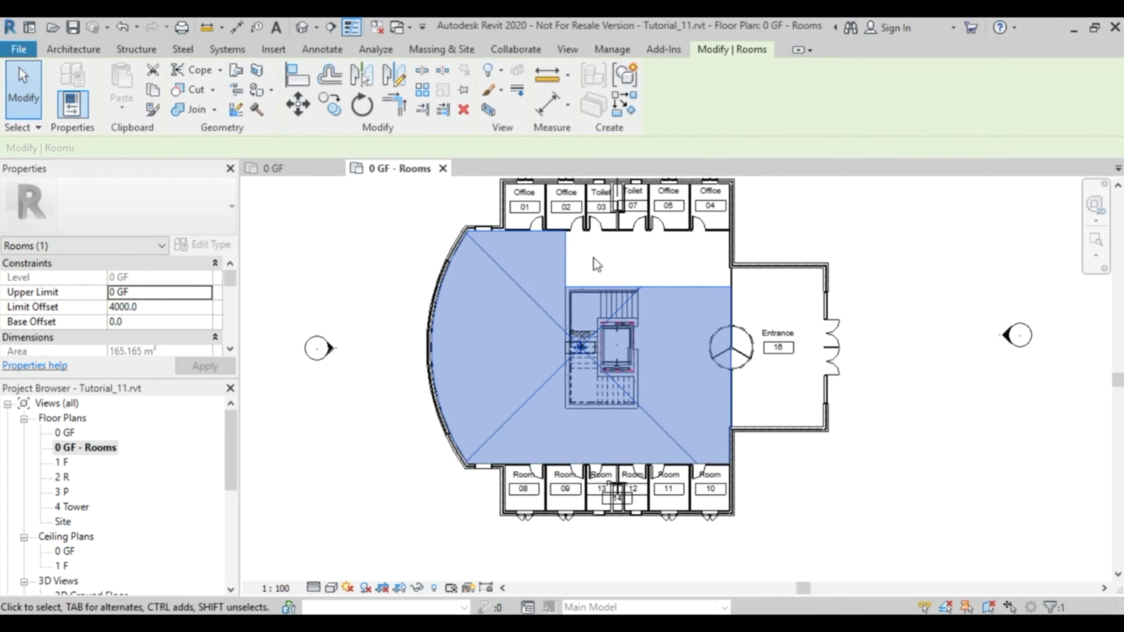
click(670, 258)
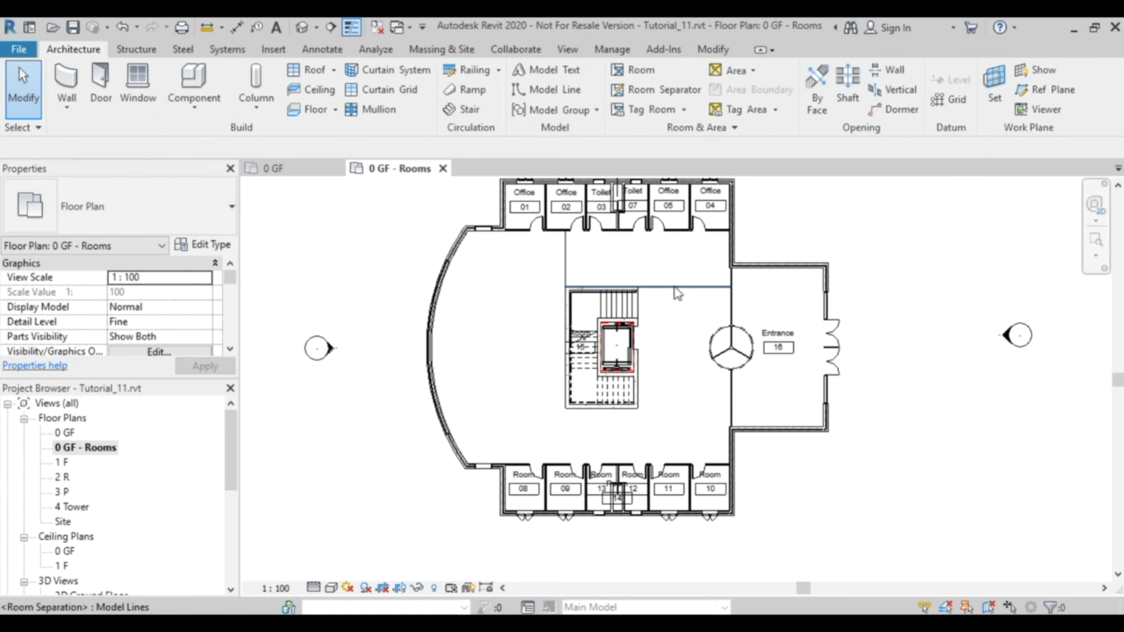
Draw a horizontal room separation line from the stair core's lower left corner to the wall line beside the Entrance
click(674, 89)
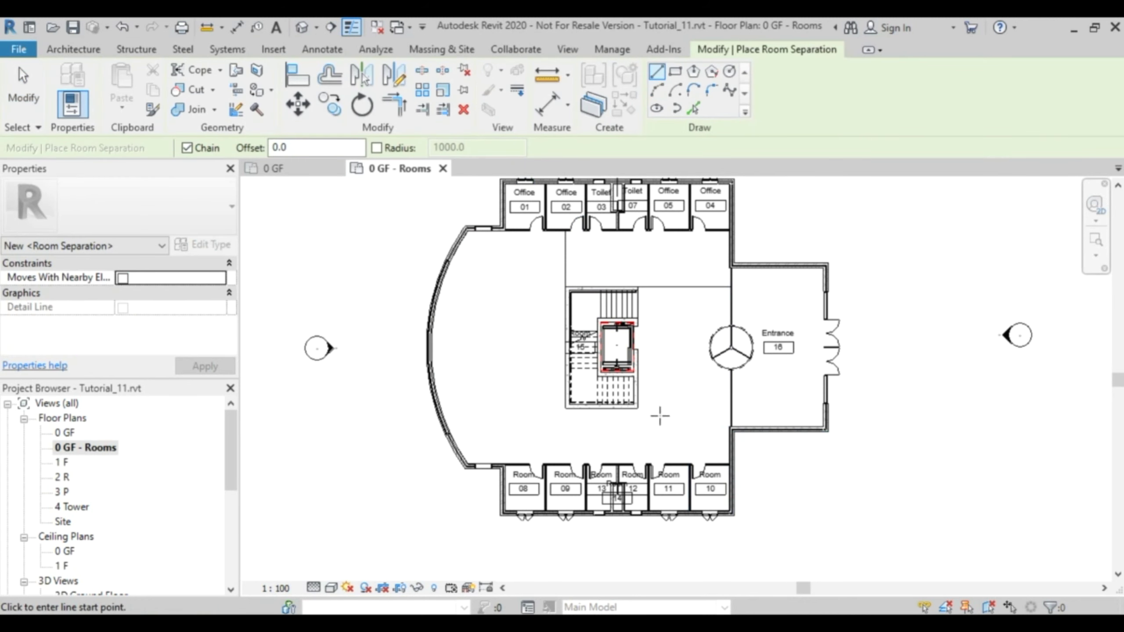
click(566, 408)
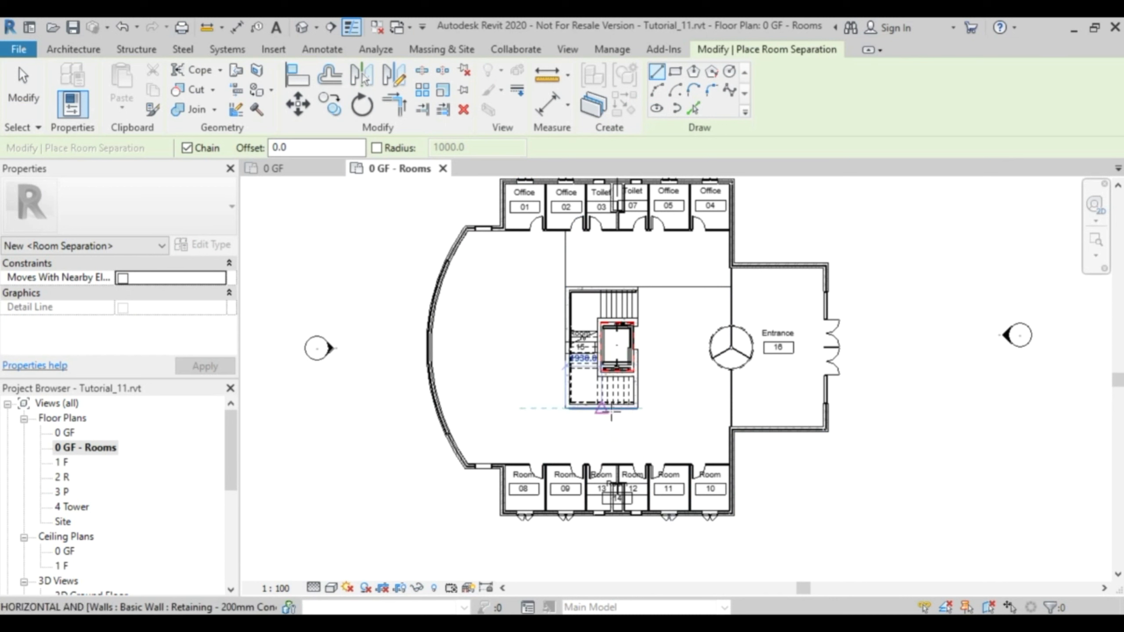
click(731, 408)
click(1113, 535)
ctrl+scroll(1081, 535, down, 5)
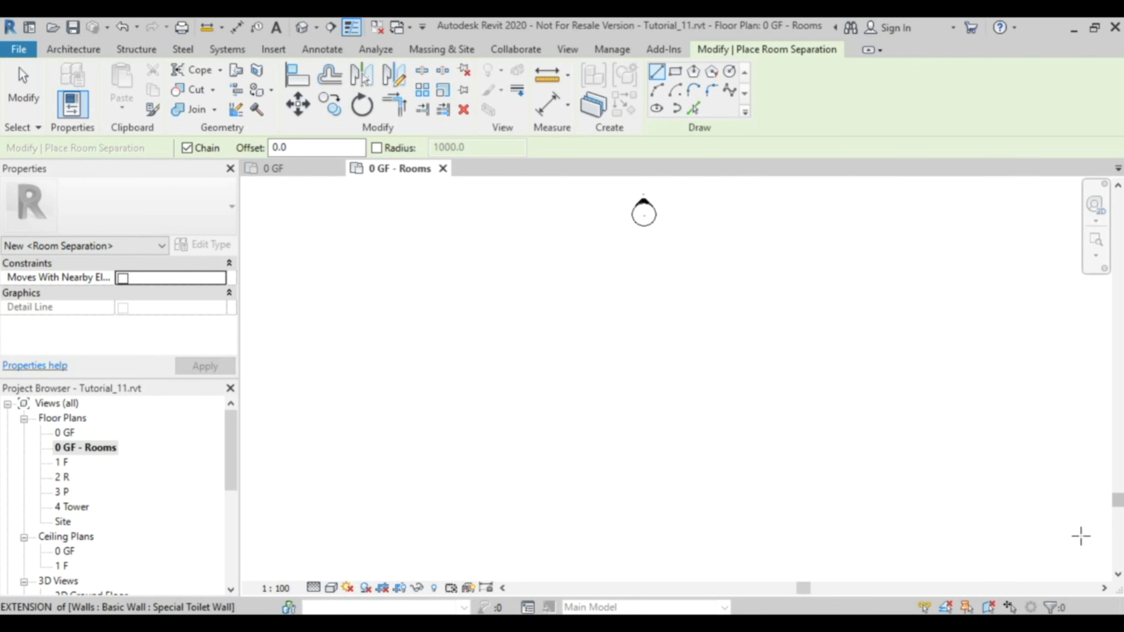
key(Escape)
key(Escape)
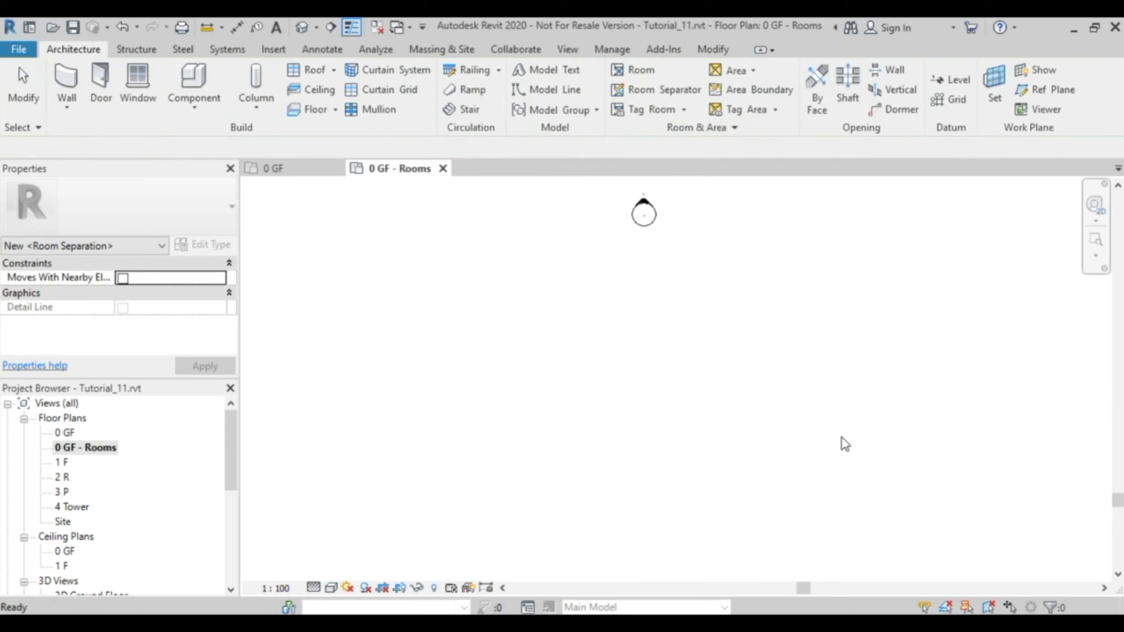
Draw a vertical room separation line about 3025 mm long from the stair core's lower left corner down to room 09's front partition
scroll(842, 441, down, 5)
middle_drag(810, 397, 768, 513)
scroll(735, 450, up, 6)
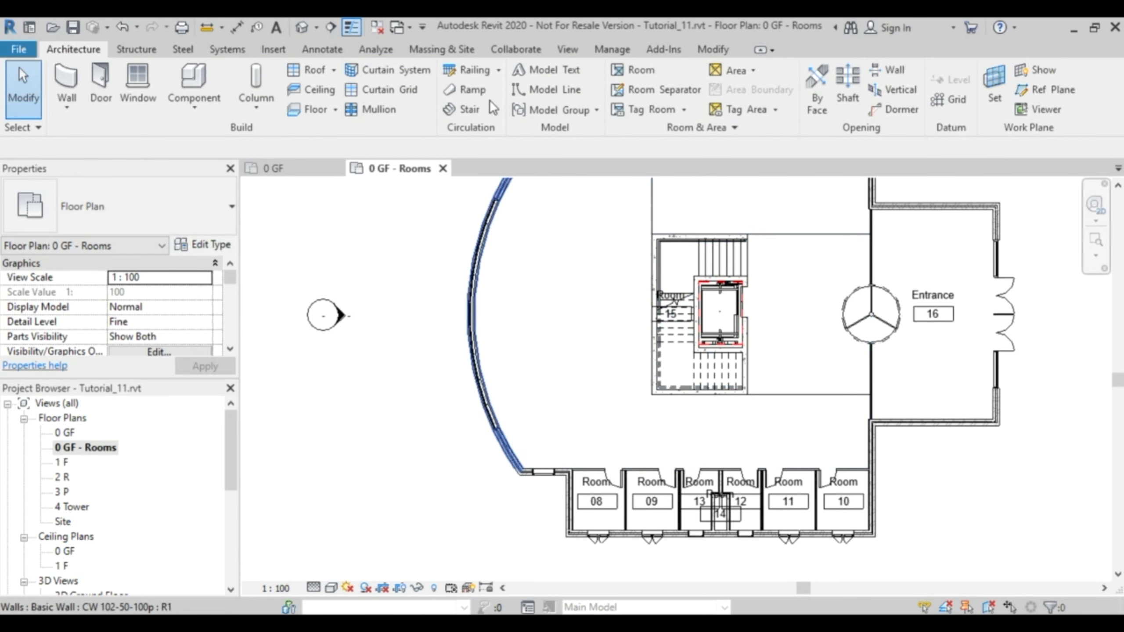
click(637, 94)
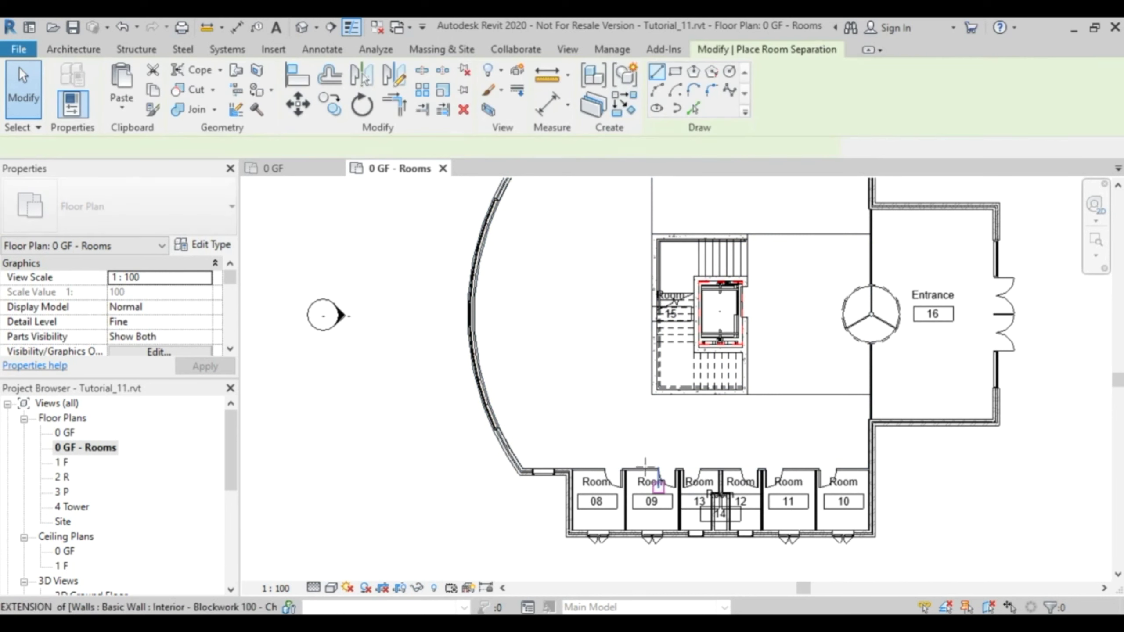
click(651, 394)
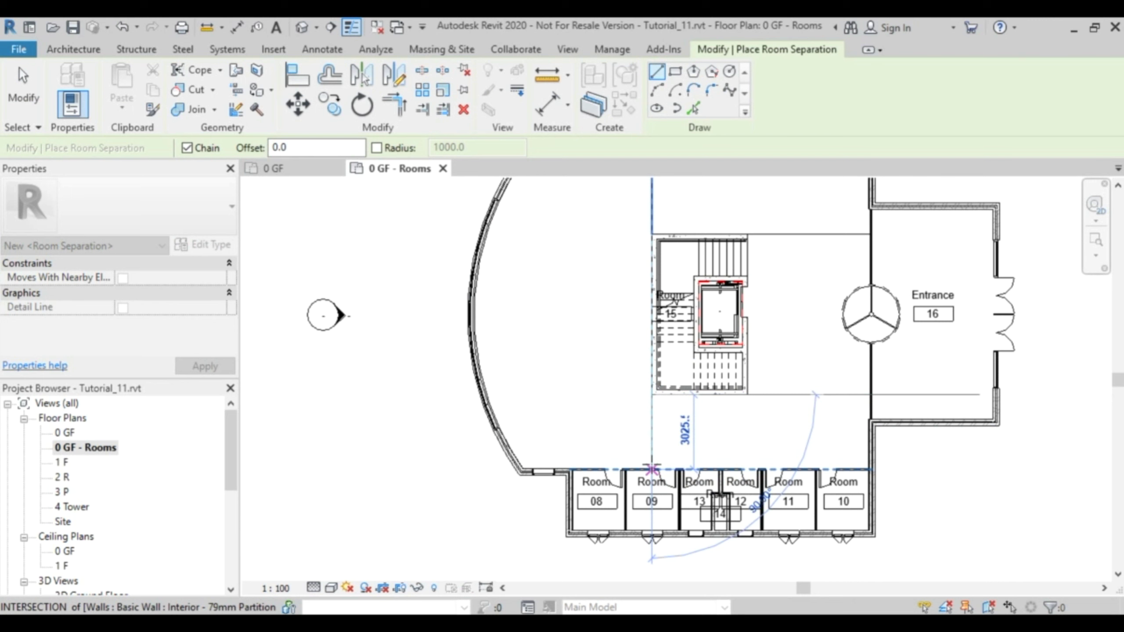
click(652, 468)
key(Escape)
key(Escape)
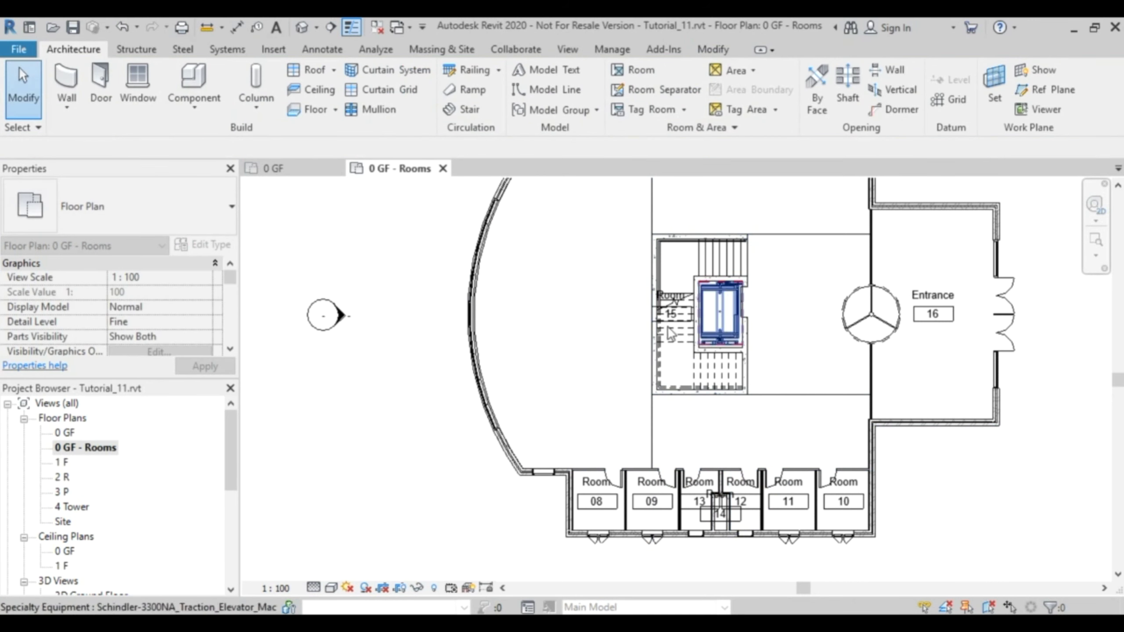
Select room 15 to examine which parts of the central space it covers on both sides of the stair core, and deselect it
click(618, 370)
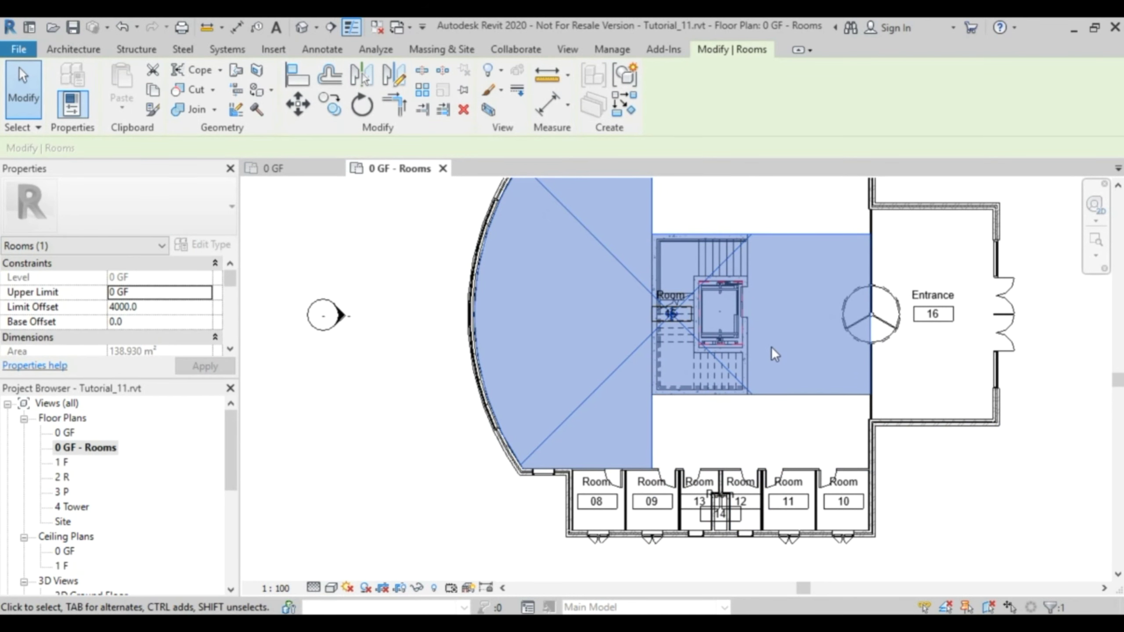
scroll(771, 346, down, 2)
middle_drag(766, 332, 615, 416)
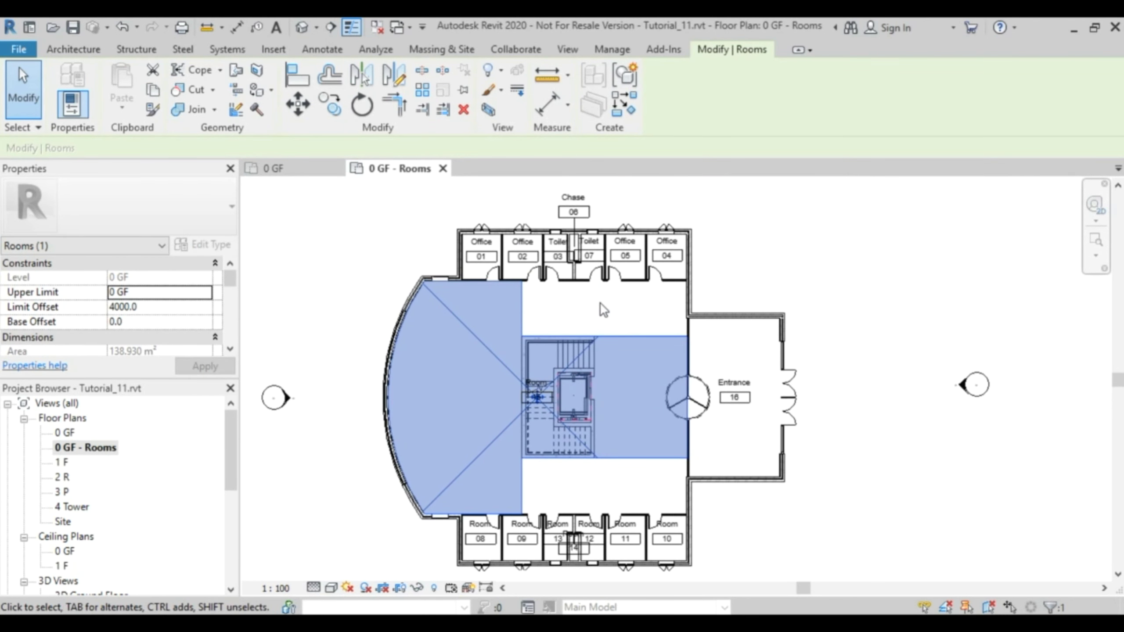
key(Escape)
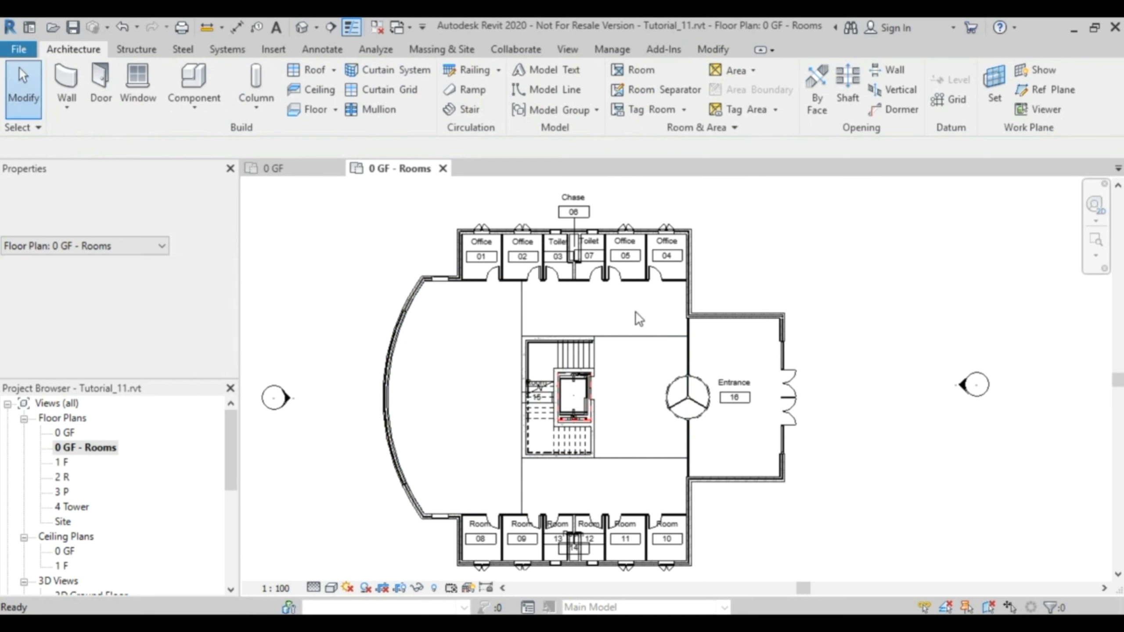
Draw a 6500 mm vertical room separation line along the stair core's right side, joining the upper and lower horizontal separation lines
click(658, 89)
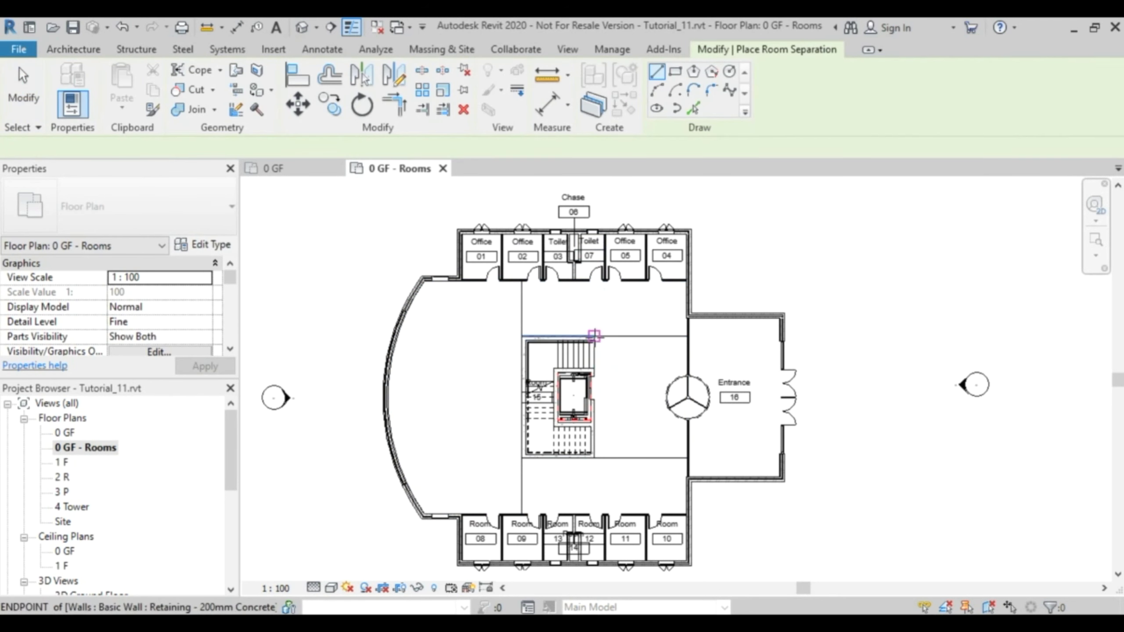
click(595, 336)
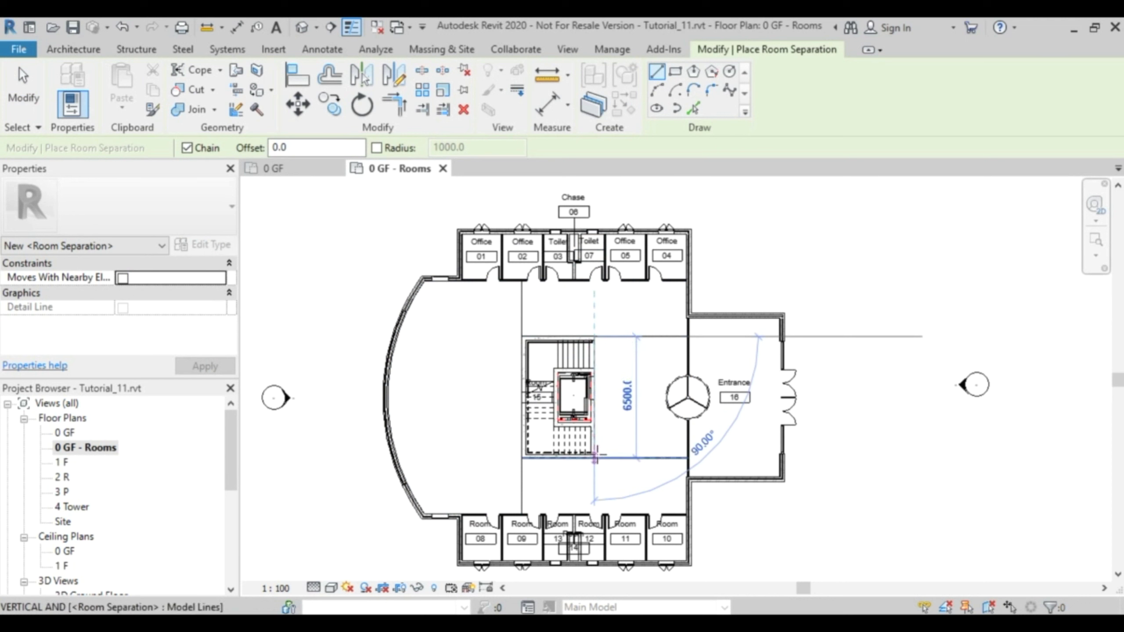
click(595, 457)
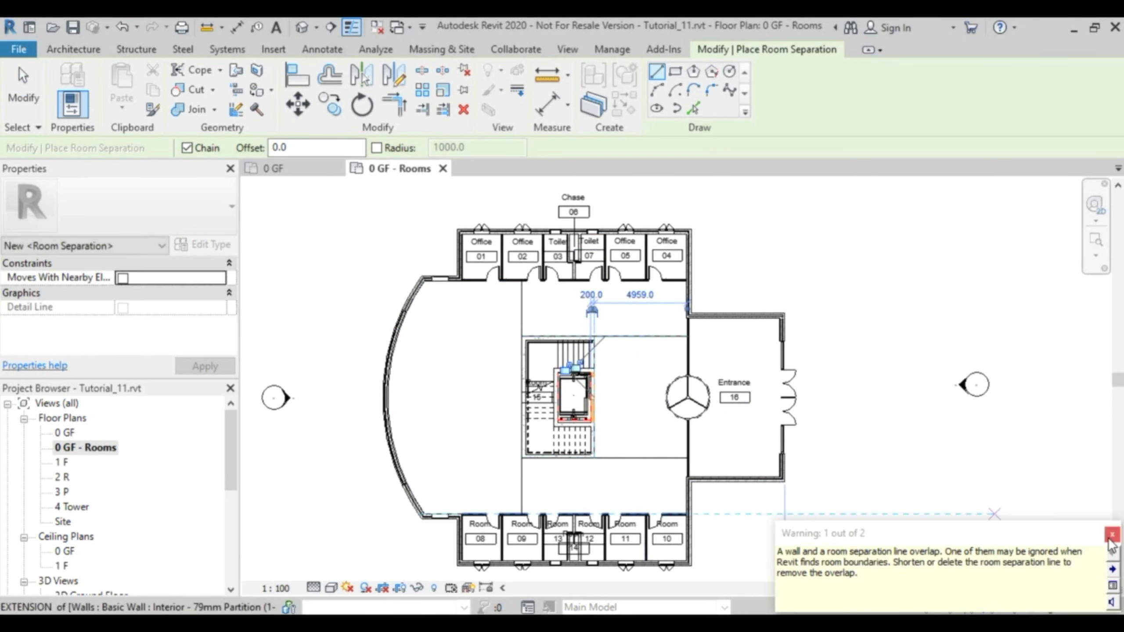
click(1112, 535)
key(Escape)
key(Escape)
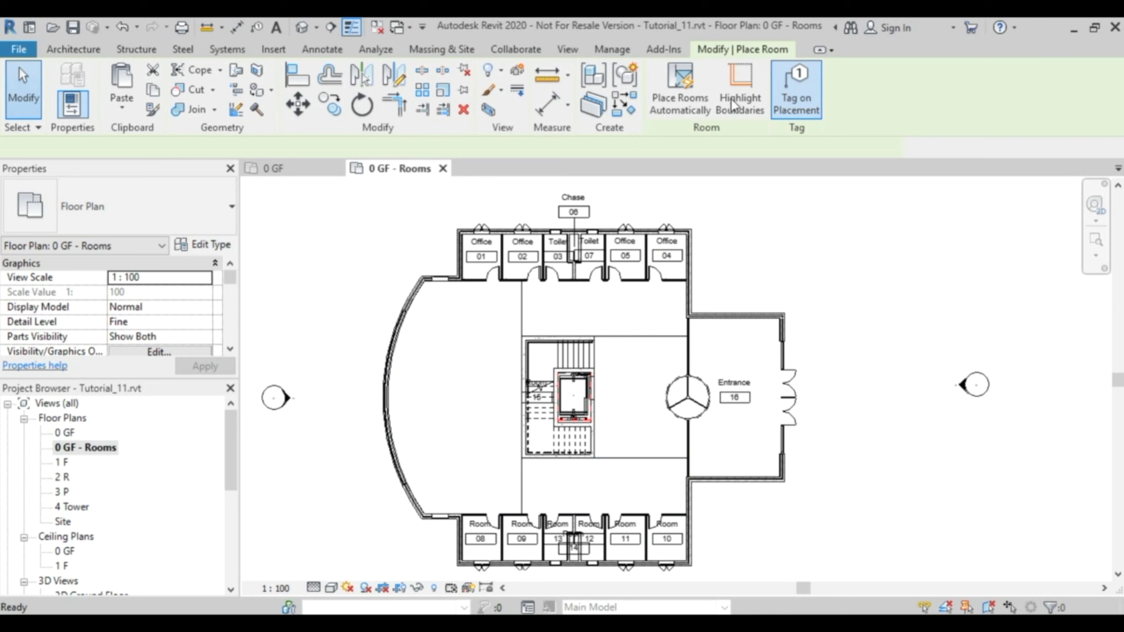
Place a tagged room in the enclosed space between the stair core and the Entrance
key(Escape)
key(Escape)
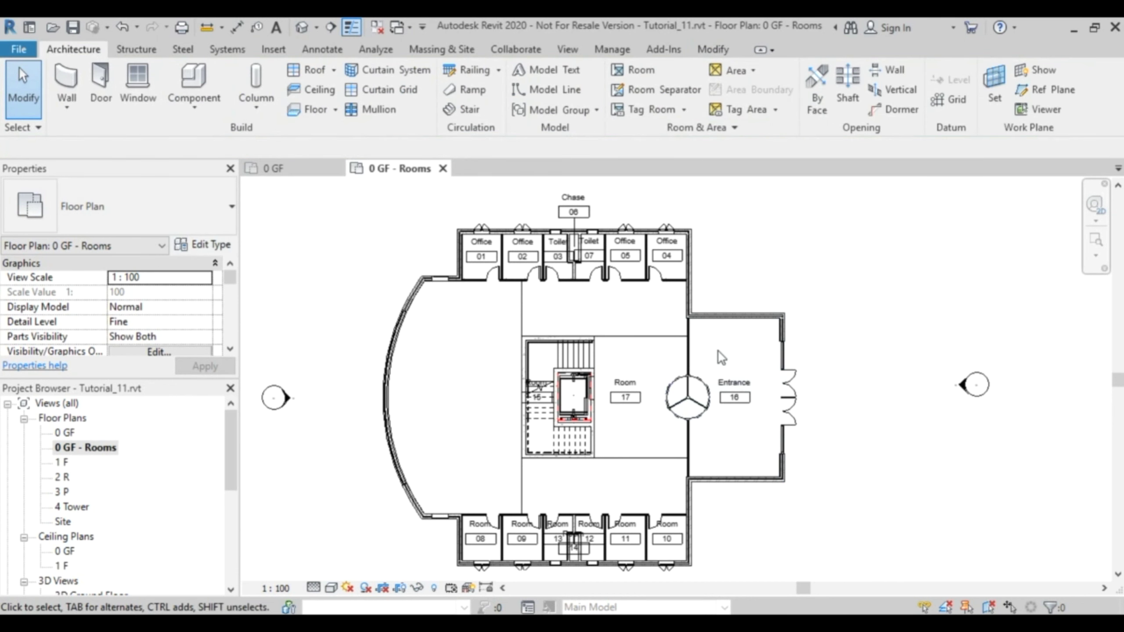
Select room 17 and room 15 in turn to examine the areas they cover, clearing the selection after each
click(646, 369)
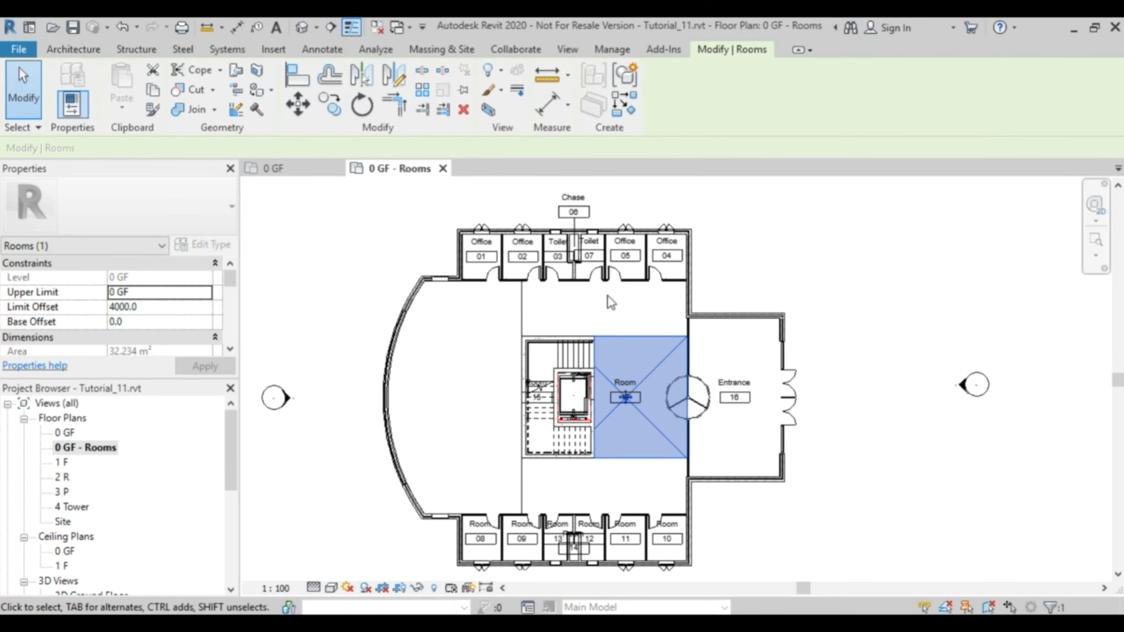
click(613, 314)
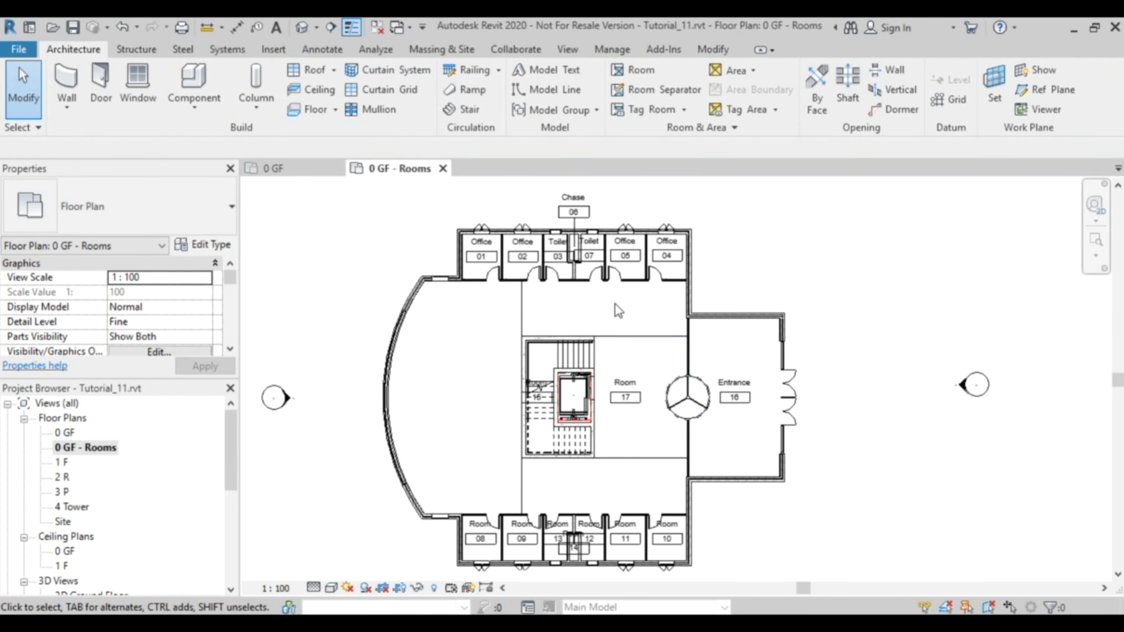
click(492, 446)
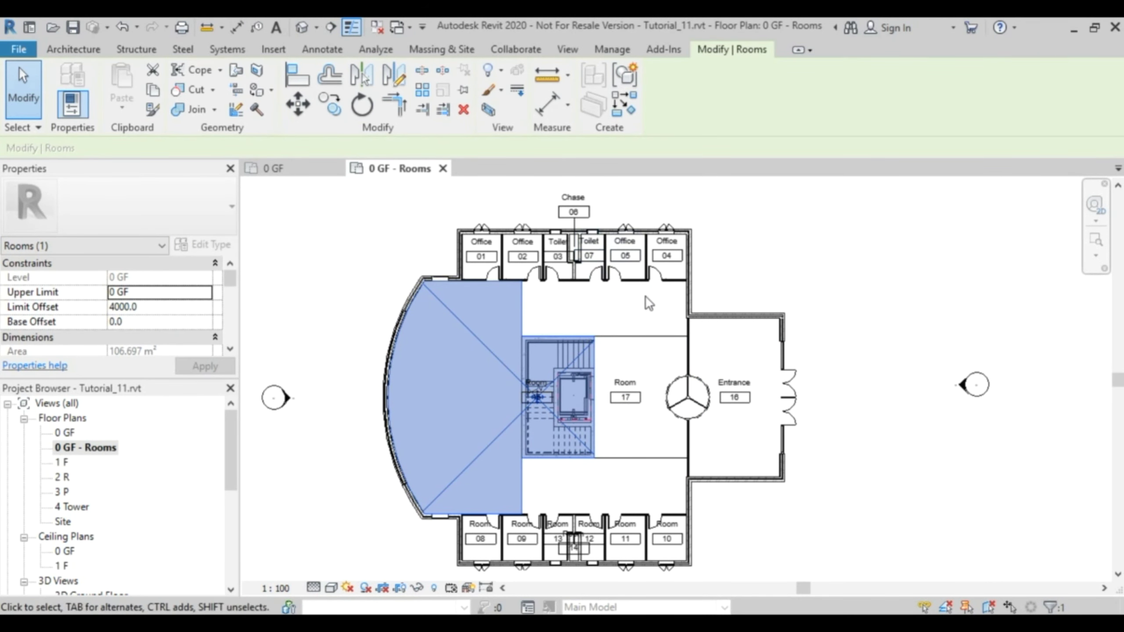
key(Escape)
Draw a rectangular room separation boundary of 3860 by 6500 mm around the stair core, from its upper left to its lower right corner
click(644, 94)
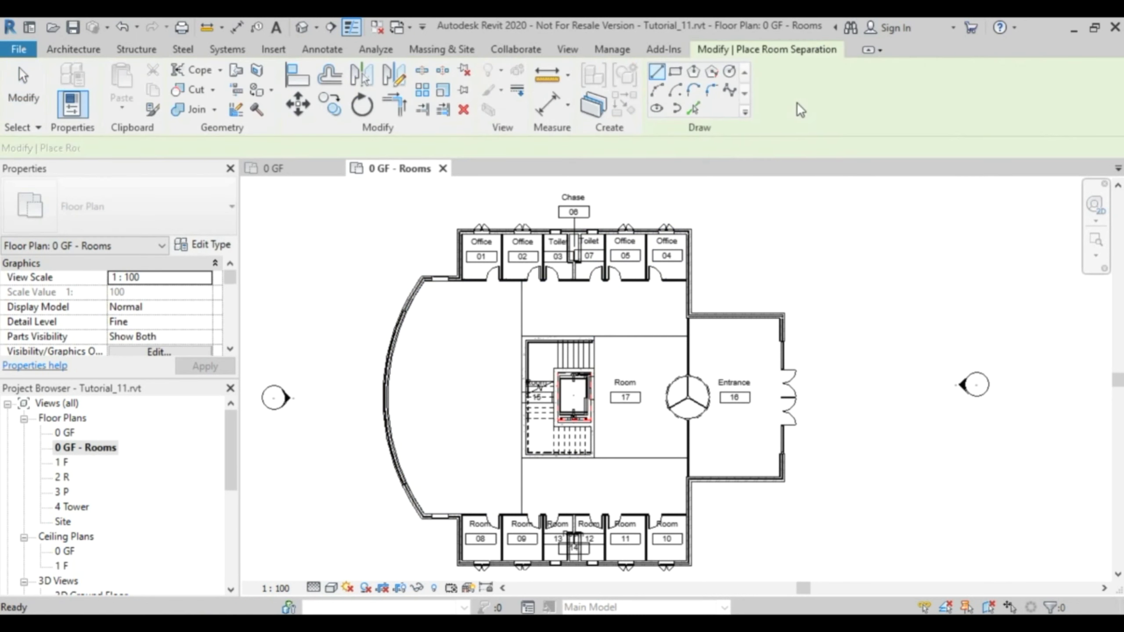
click(675, 72)
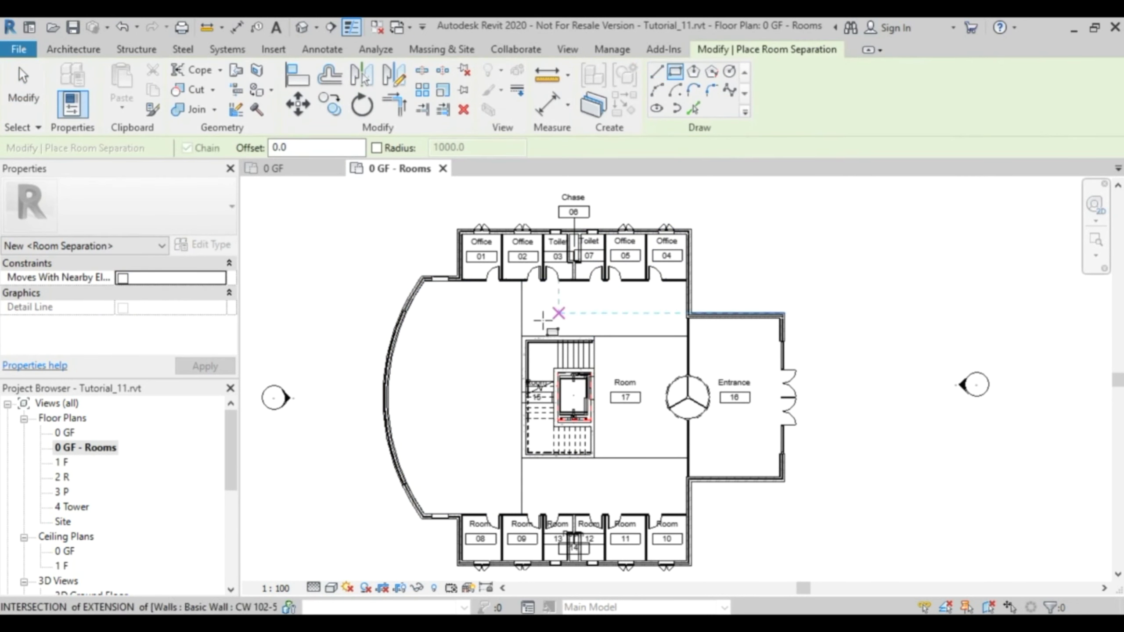
click(521, 335)
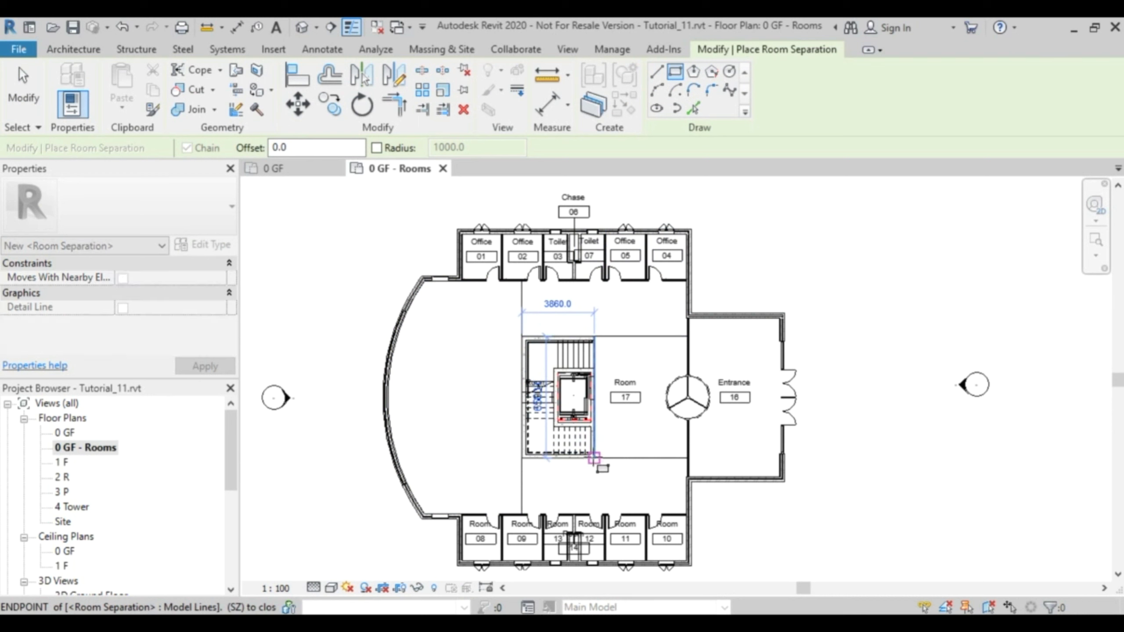
click(655, 484)
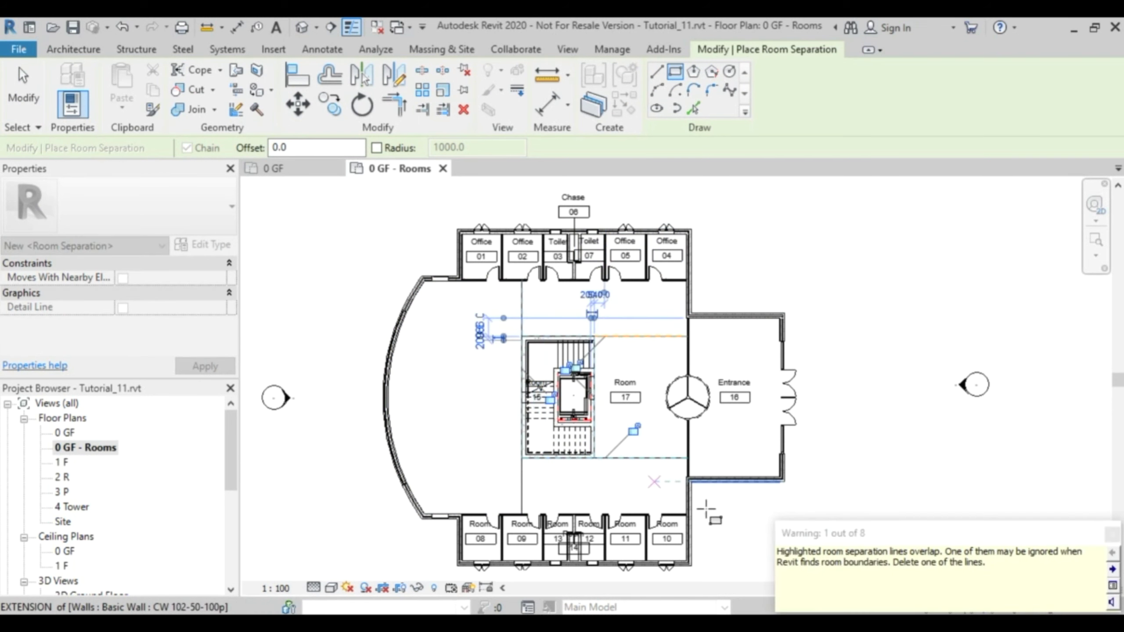
click(1113, 536)
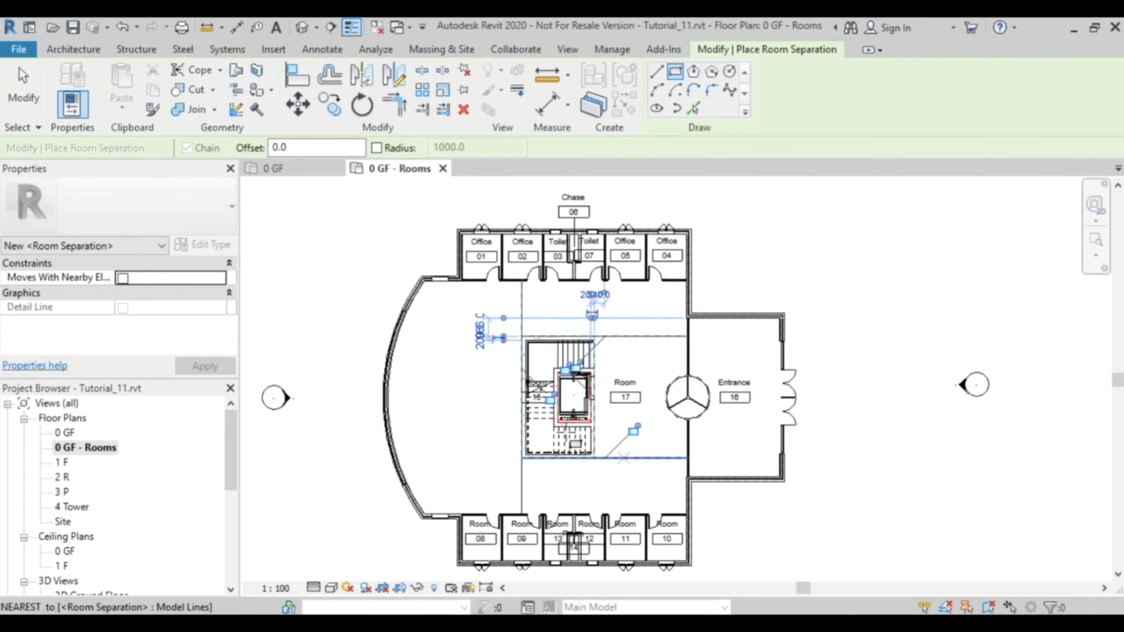
key(Escape)
key(Escape)
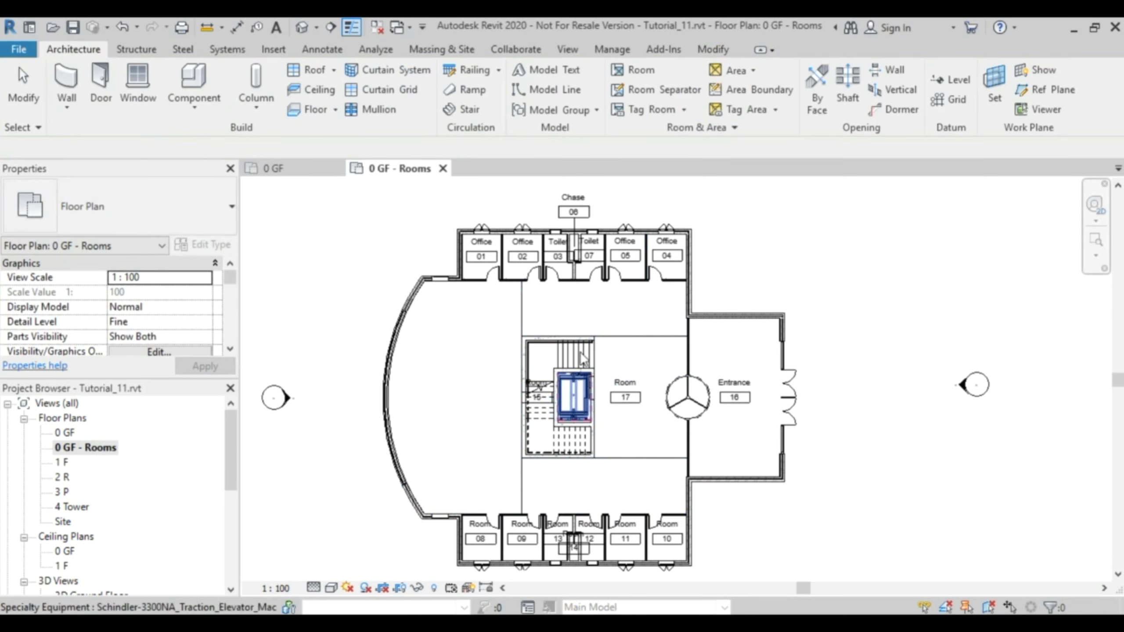
Start placing tagged rooms and highlight the room-bounding elements in the plan, dismissing the highlight after checking it
click(636, 72)
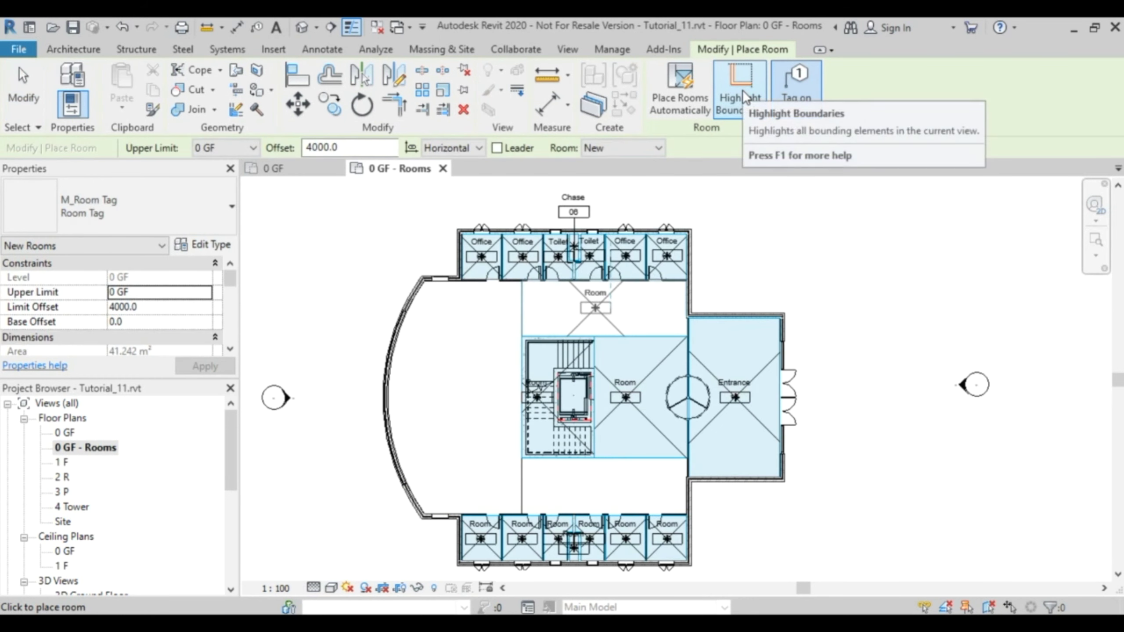
click(743, 89)
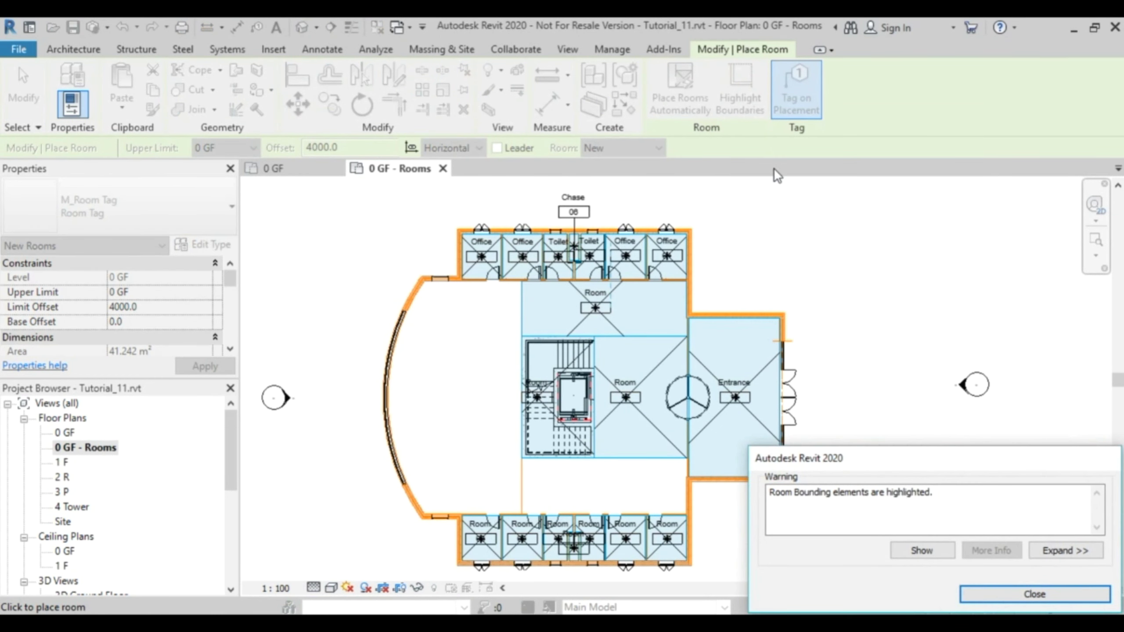
key(Escape)
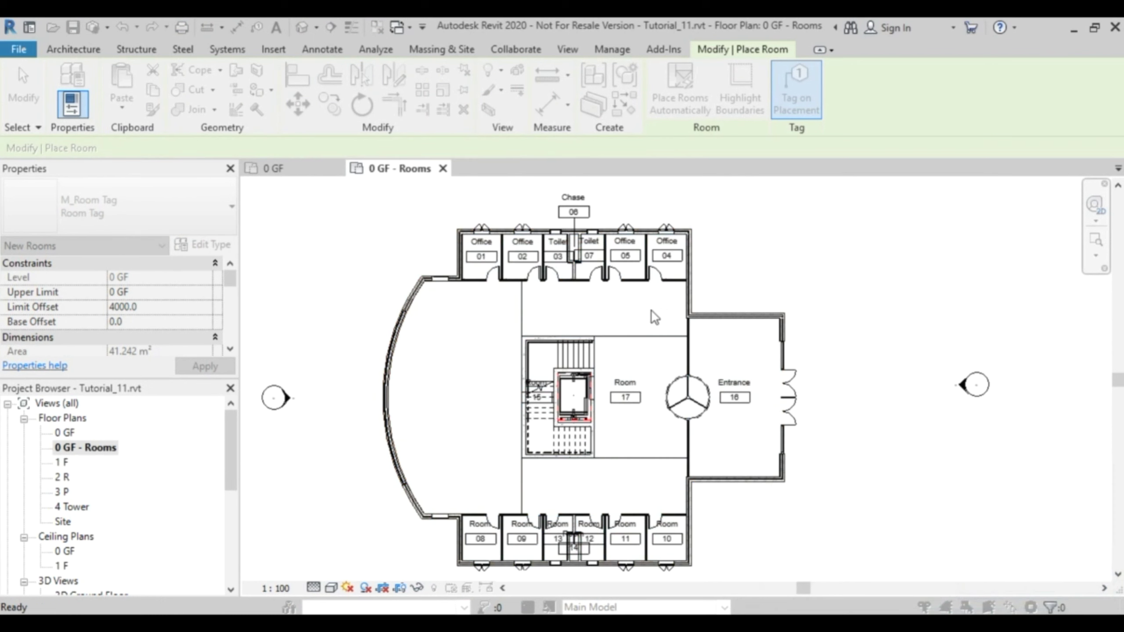
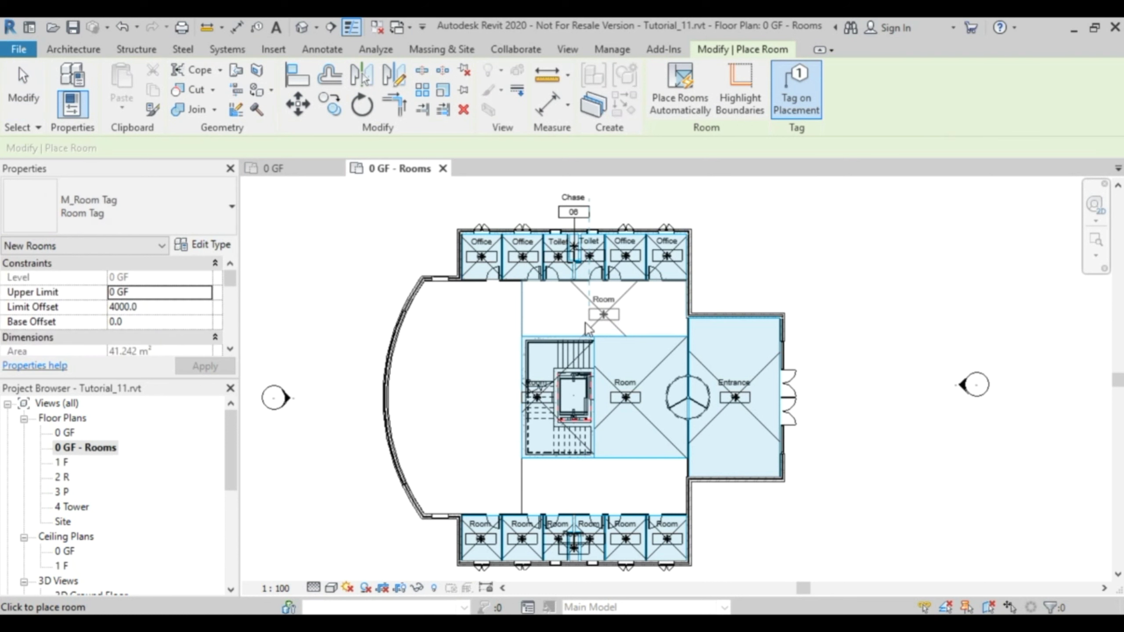
Place tagged rooms in the spaces above and below the stair core and in the large curved area, finishing room placement
click(469, 390)
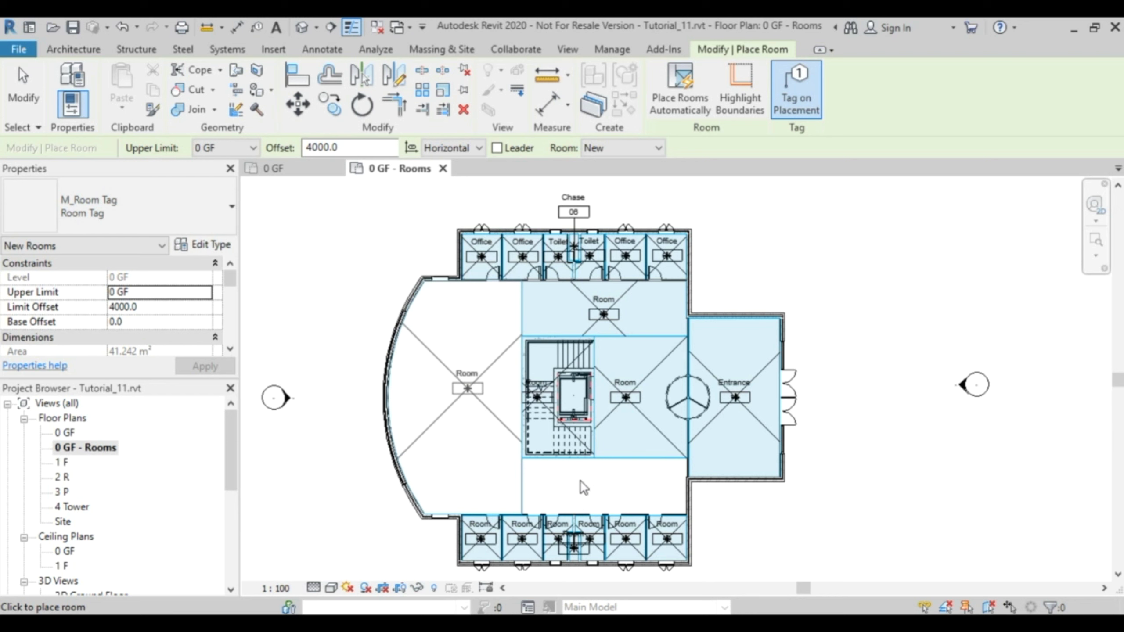
scroll(612, 483, up, 5)
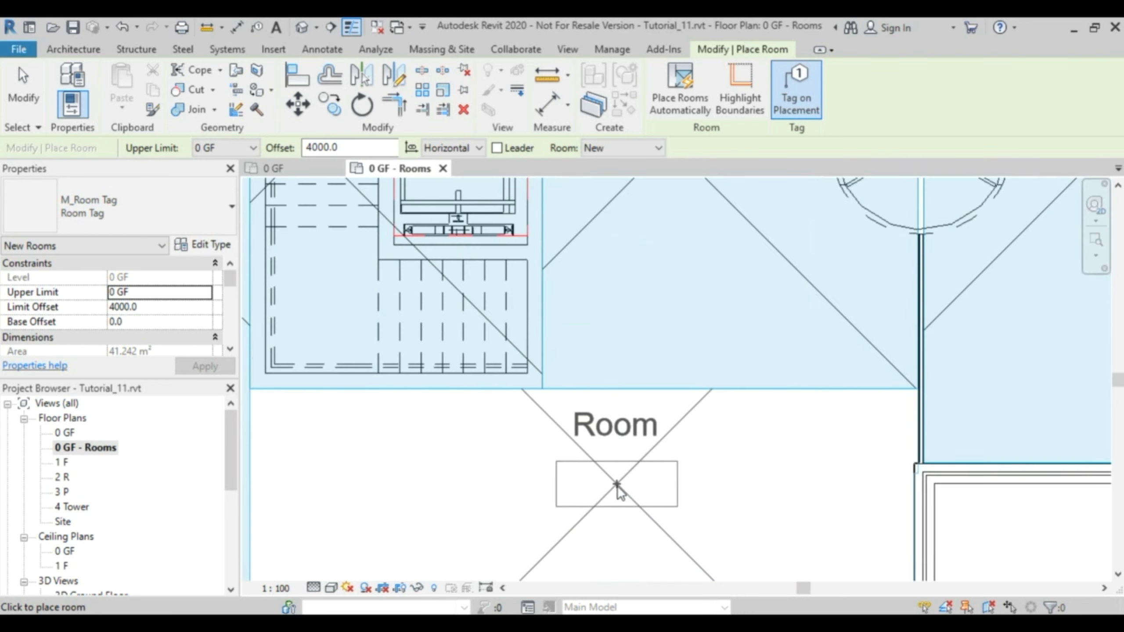
scroll(618, 486, down, 5)
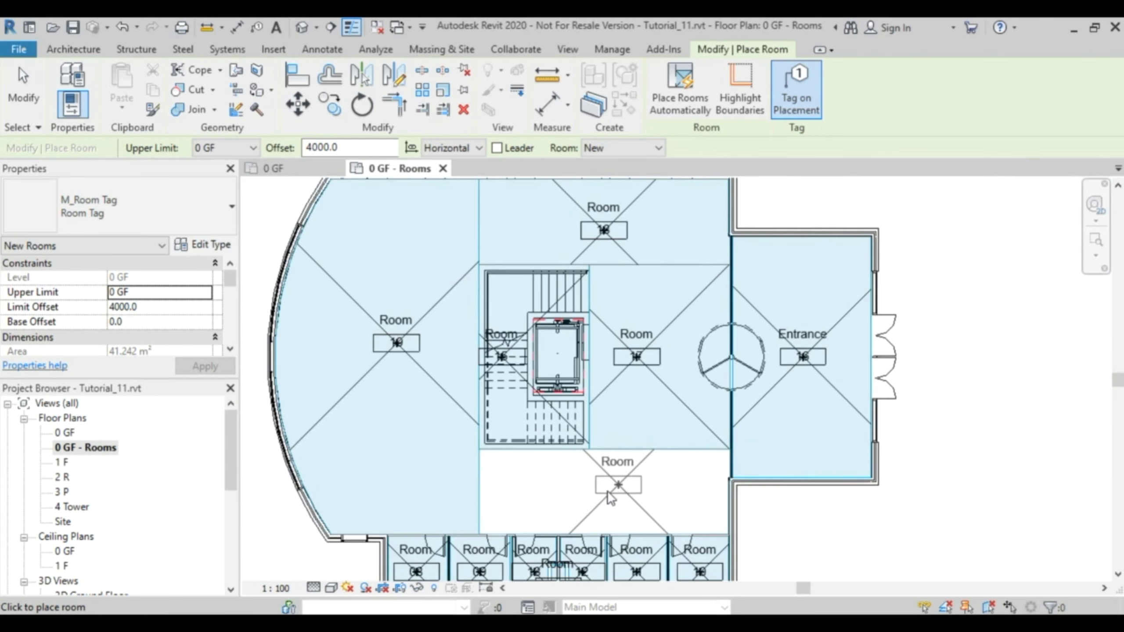
click(664, 492)
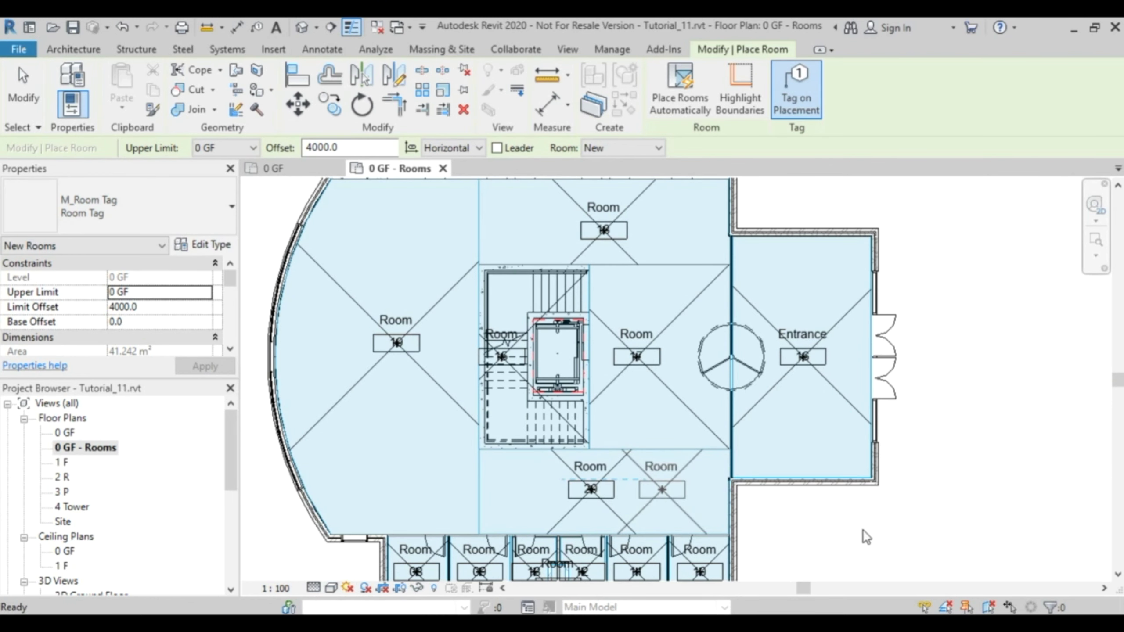
key(Escape)
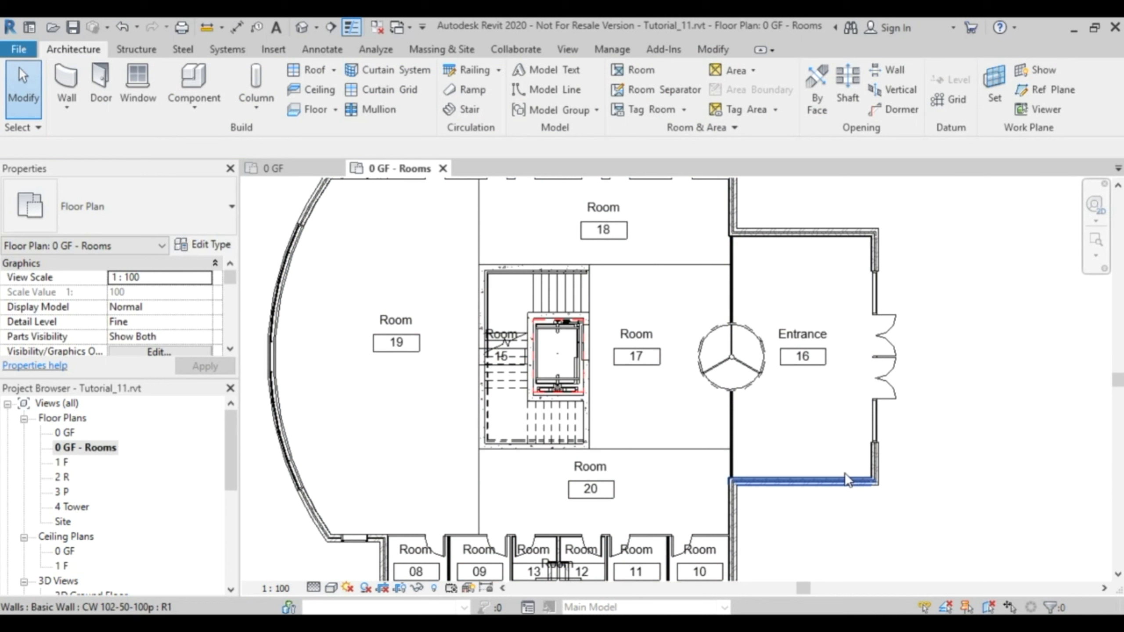
Name room 17, between the stair core and the revolving door, Entrance
middle_drag(771, 381, 791, 393)
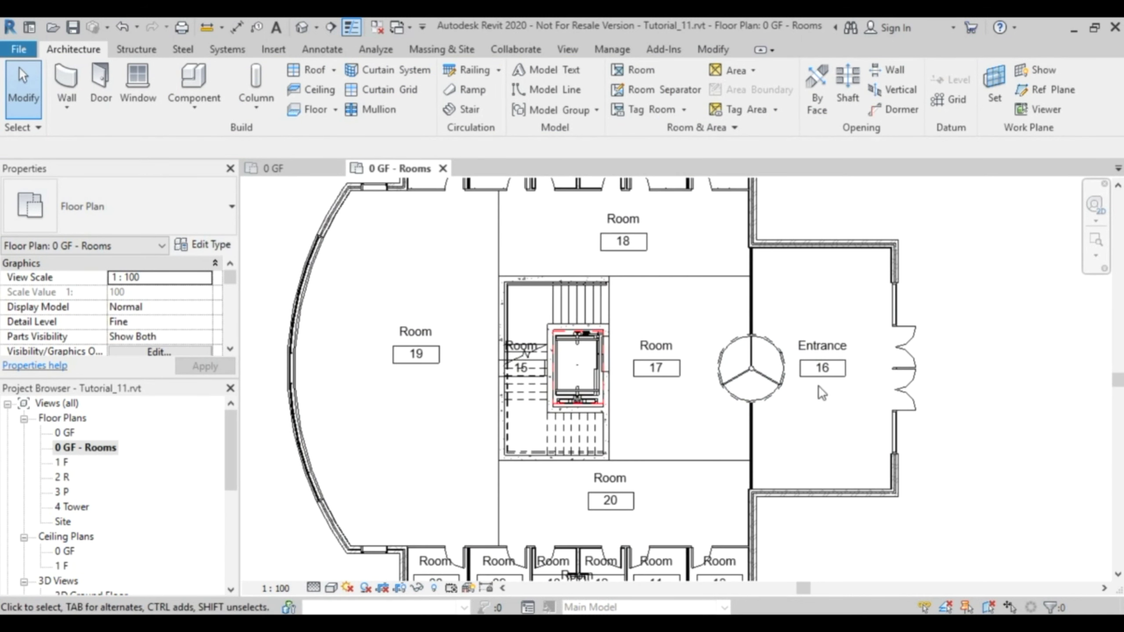
click(692, 330)
drag(233, 281, 234, 313)
click(204, 296)
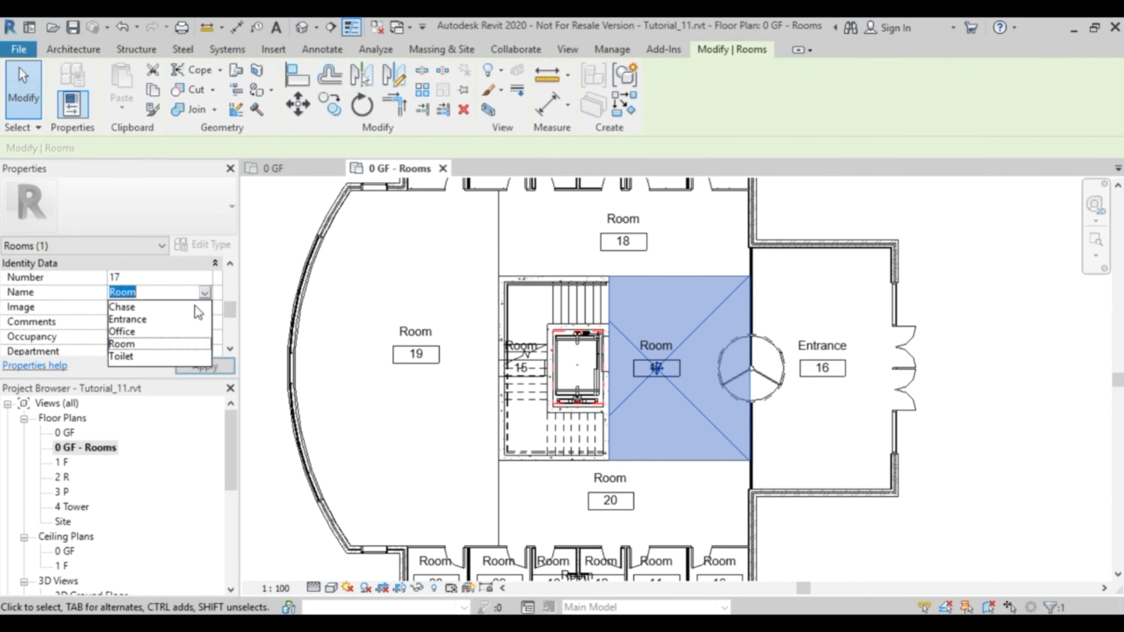
click(128, 320)
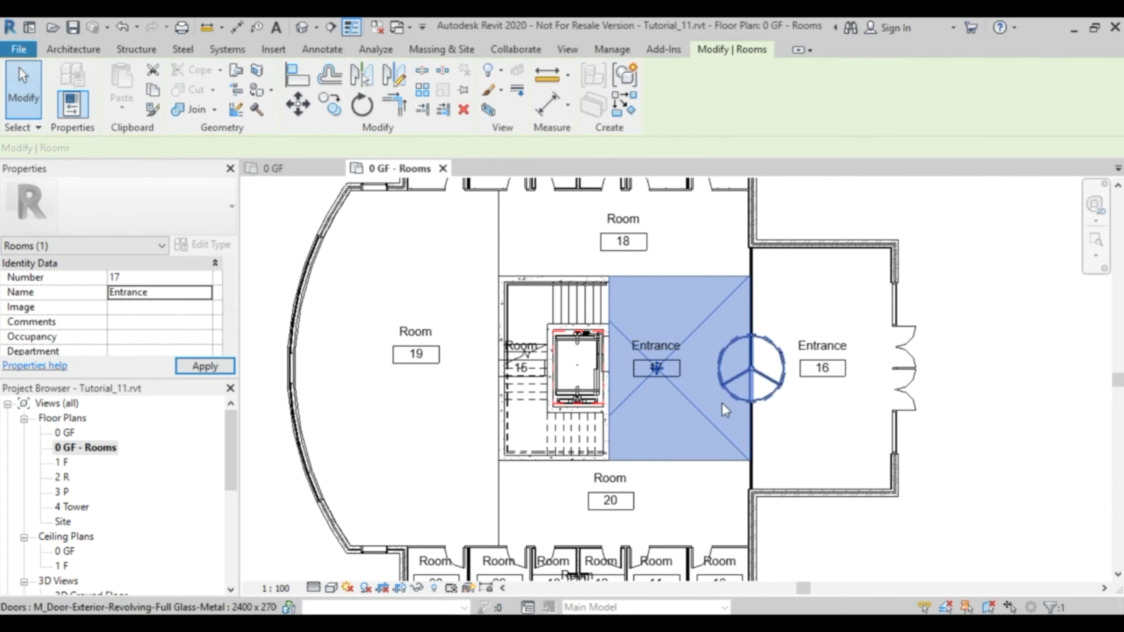
Name room 18, above the stair core, Corridor
click(653, 218)
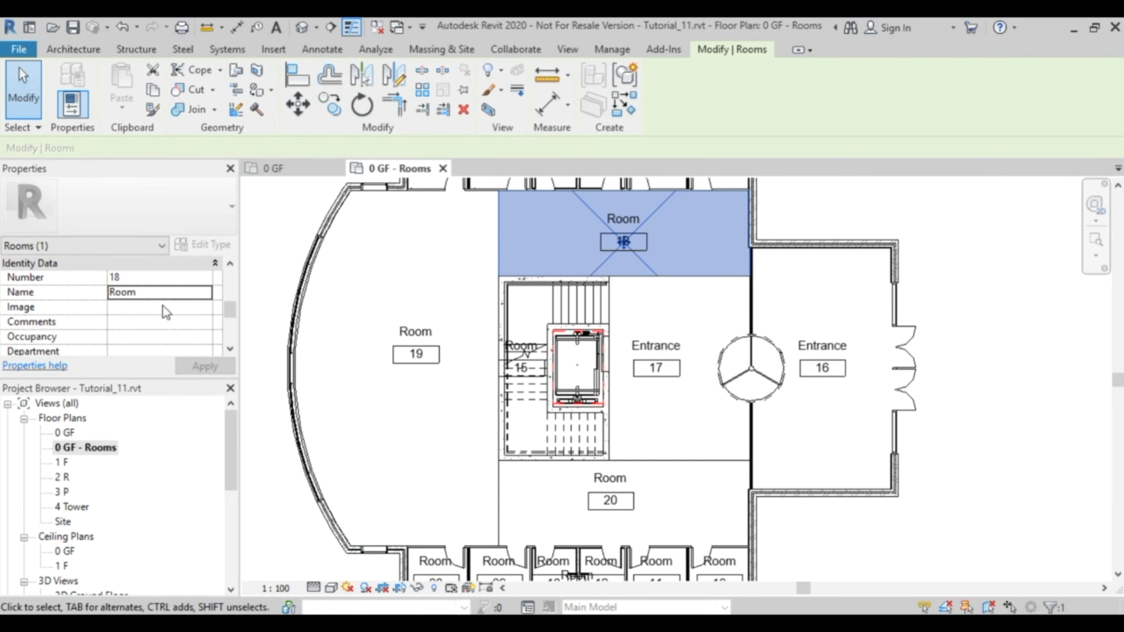
click(164, 292)
text(Corridor)
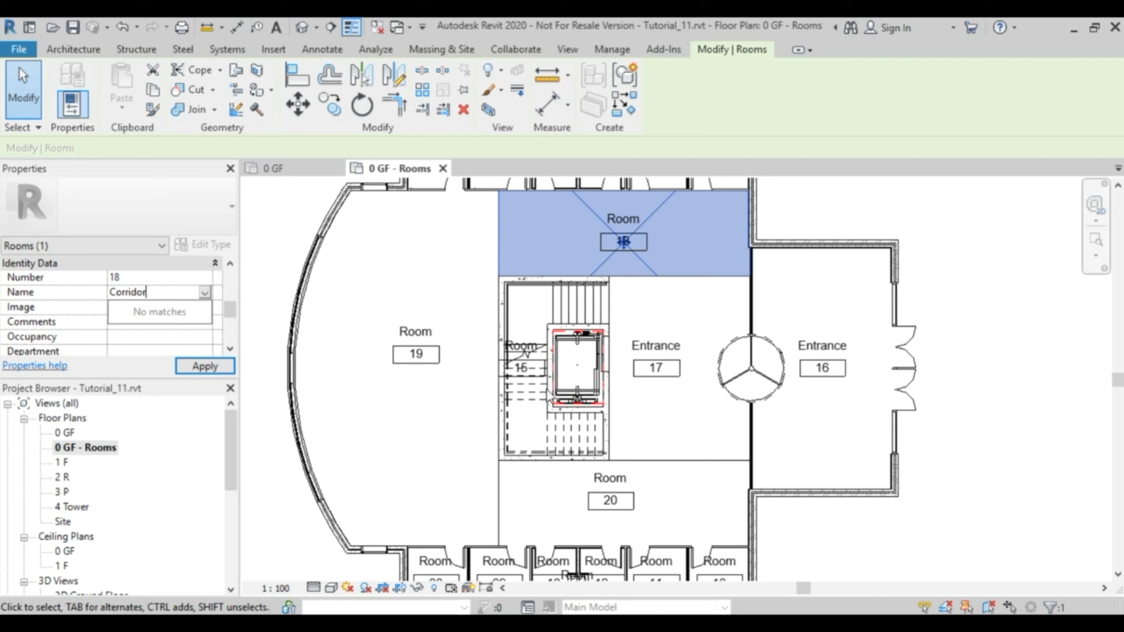
key(Return)
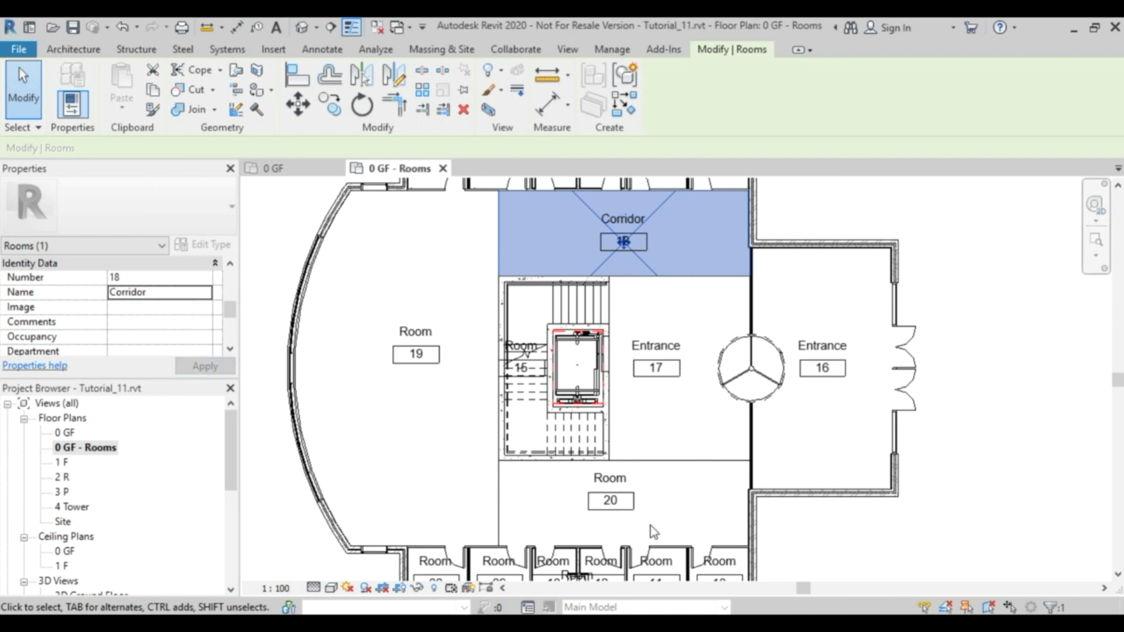
Give room 20, below the stair core, the existing name Corridor
click(638, 479)
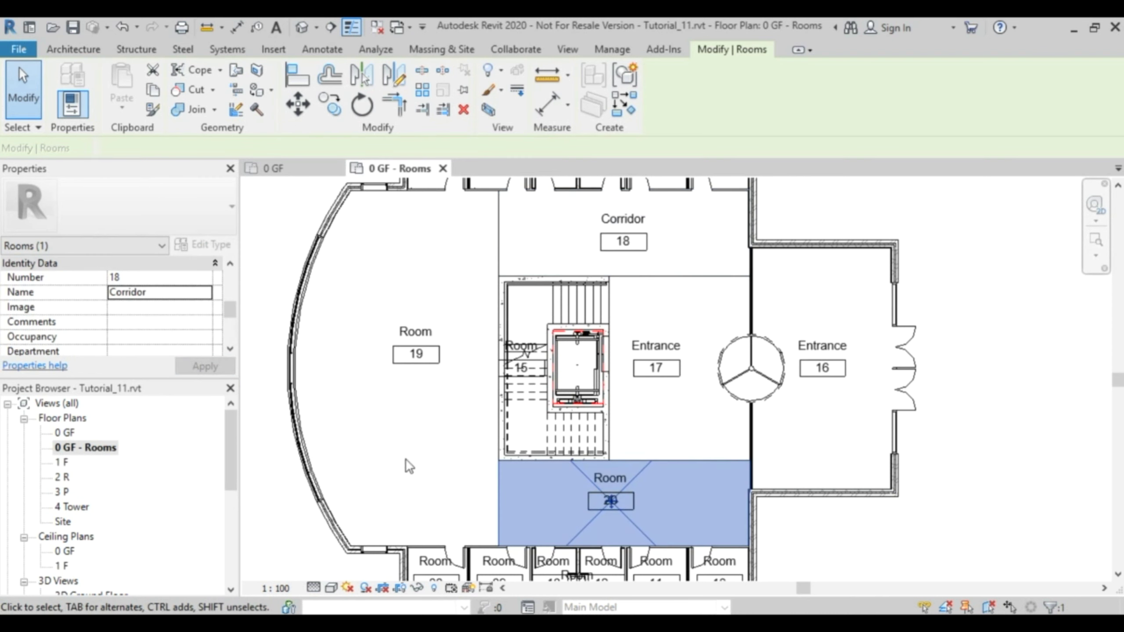
click(203, 294)
click(206, 293)
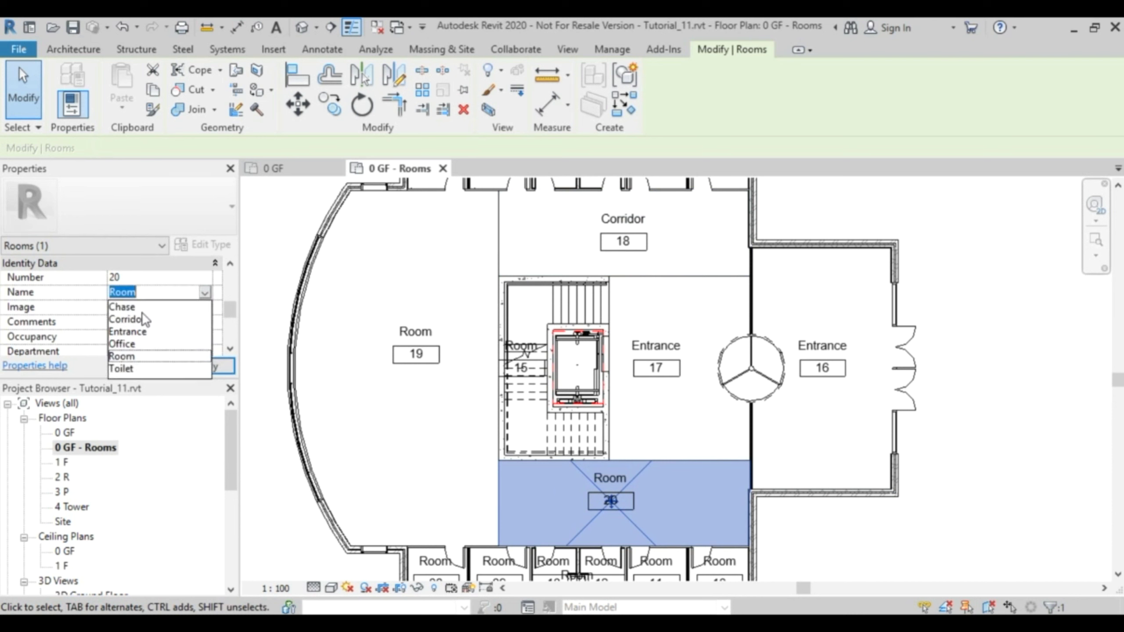
click(128, 319)
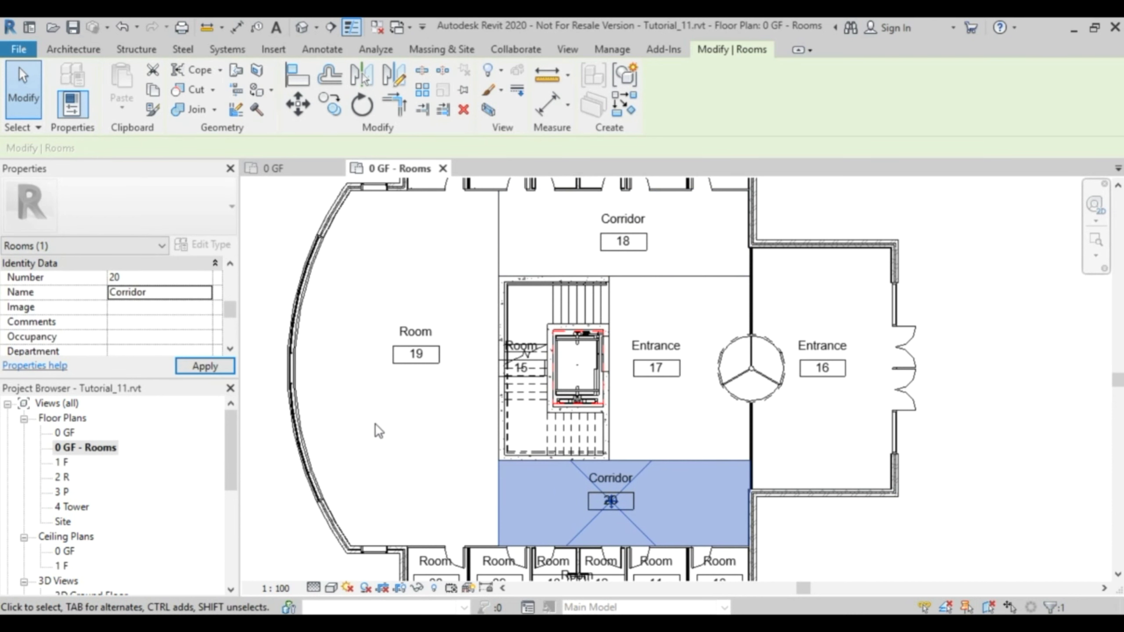
Name room 19, the large space along the curved wall, Open Area and clear the selection
click(386, 387)
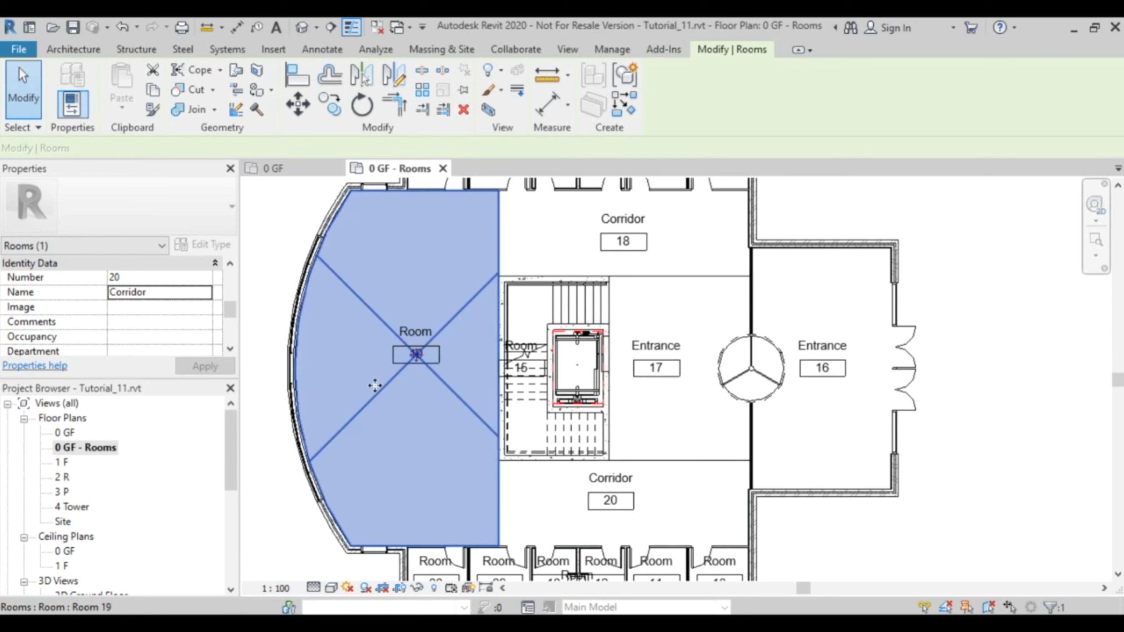
click(162, 294)
text(Open Area)
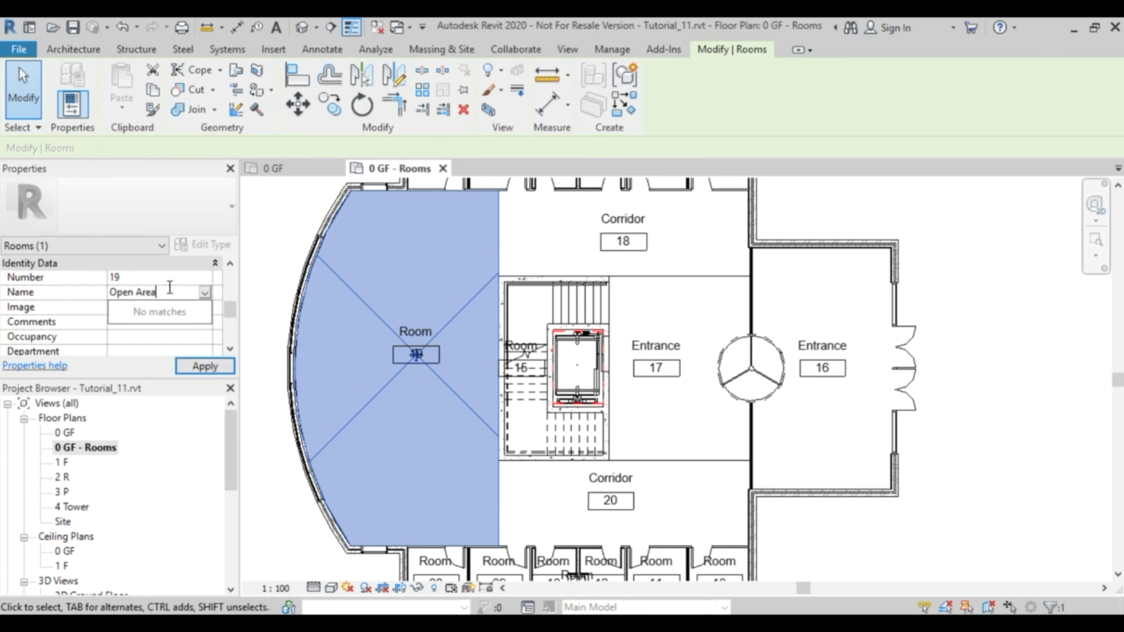
click(201, 366)
click(276, 274)
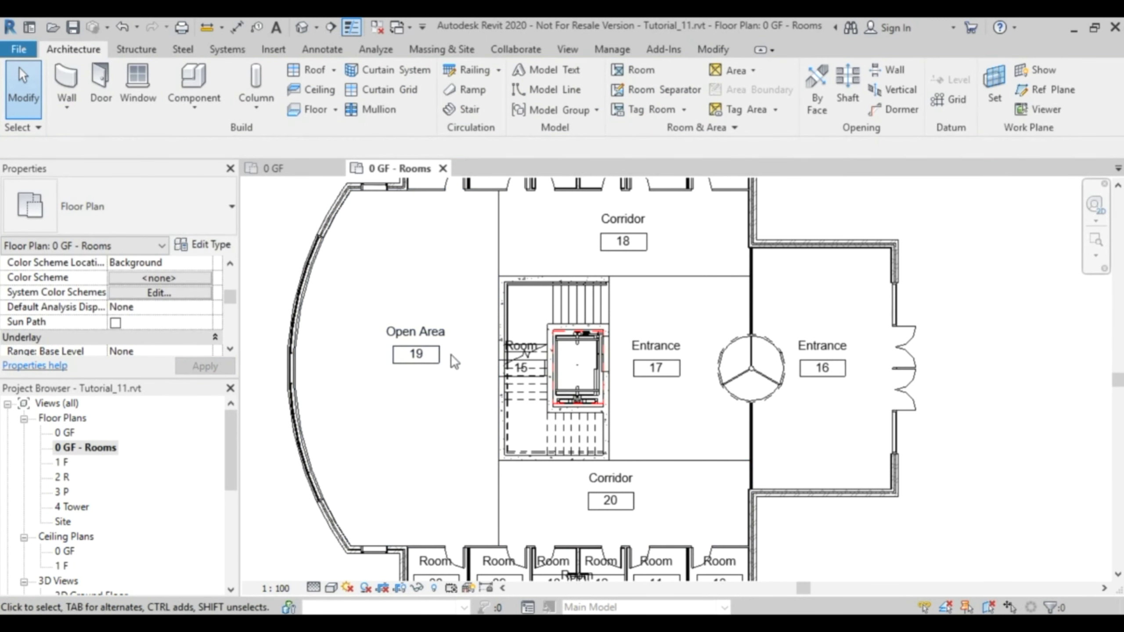
Name room 10, at the right end of the lower row of rooms, Office
scroll(776, 413, down, 3)
middle_drag(775, 414, 699, 411)
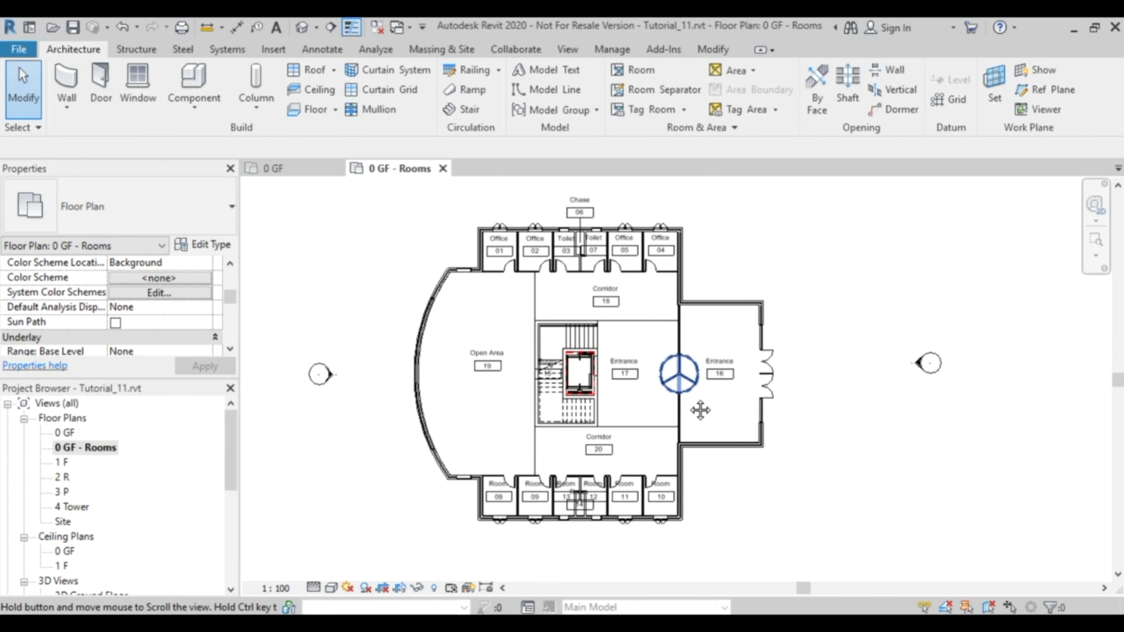
scroll(705, 493, up, 3)
scroll(705, 492, up, 2)
middle_drag(701, 490, 838, 458)
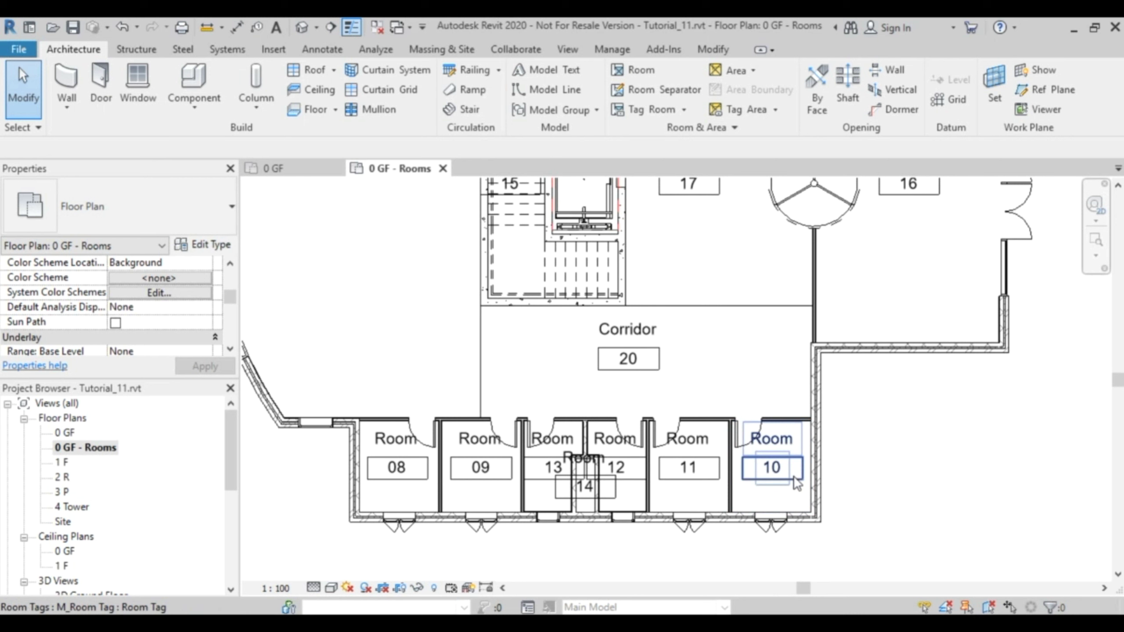
click(741, 495)
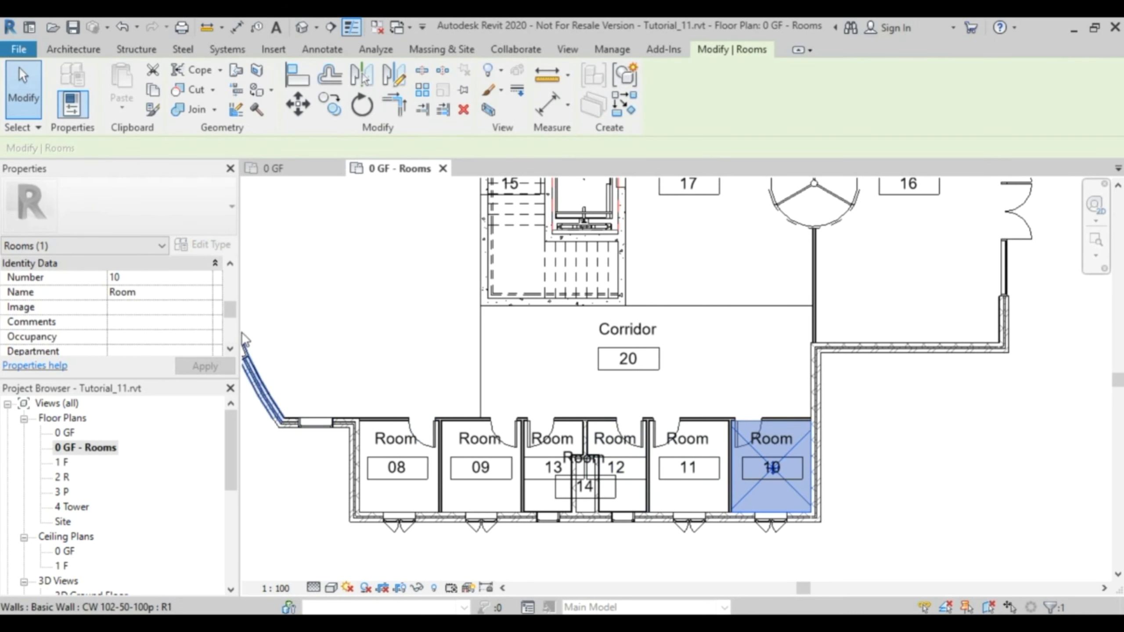
click(203, 293)
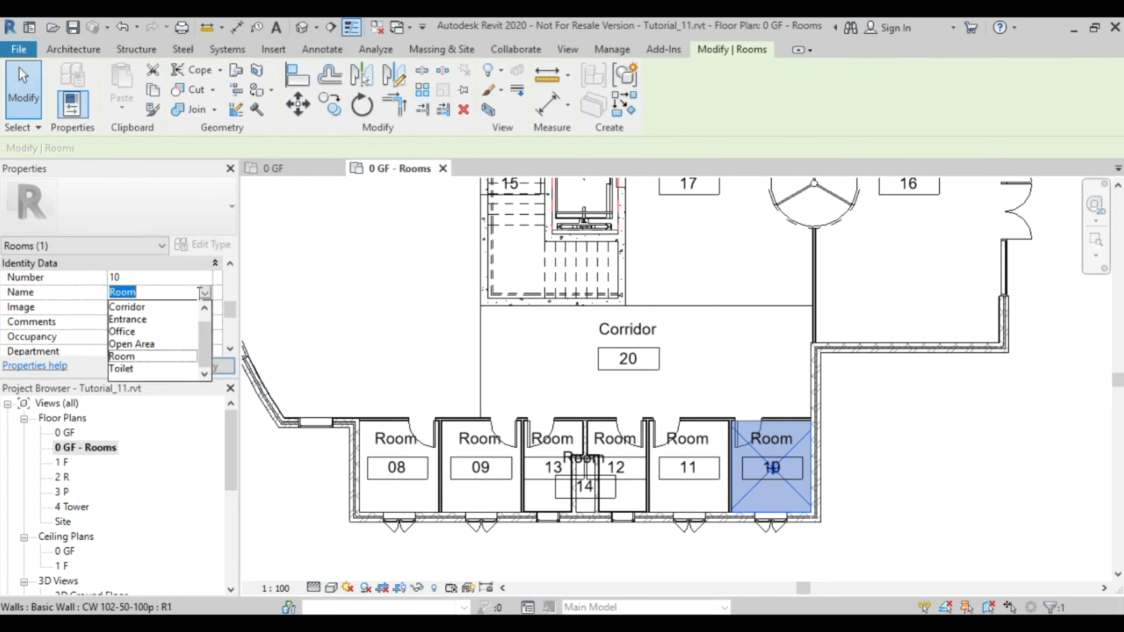
click(133, 332)
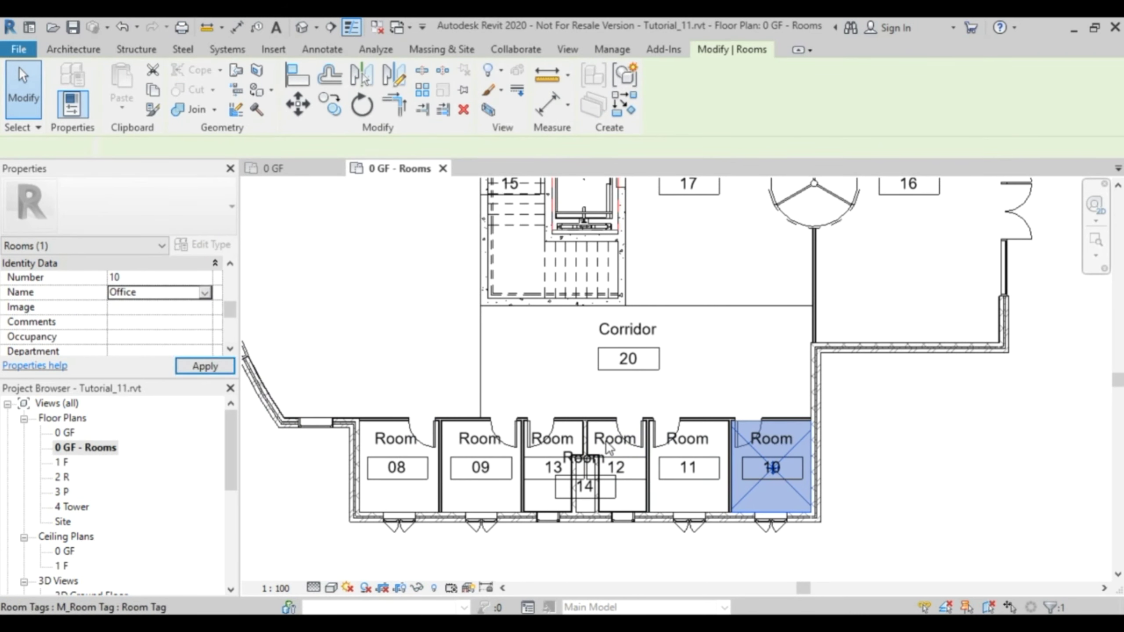
Name room 11 in the lower row Office
click(722, 448)
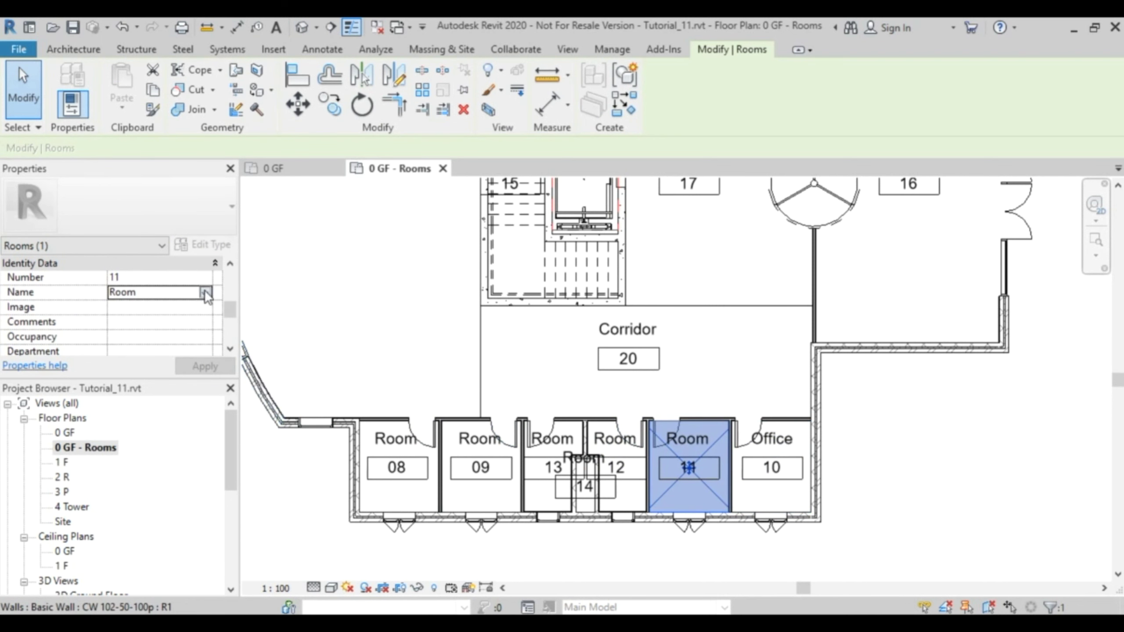
click(204, 293)
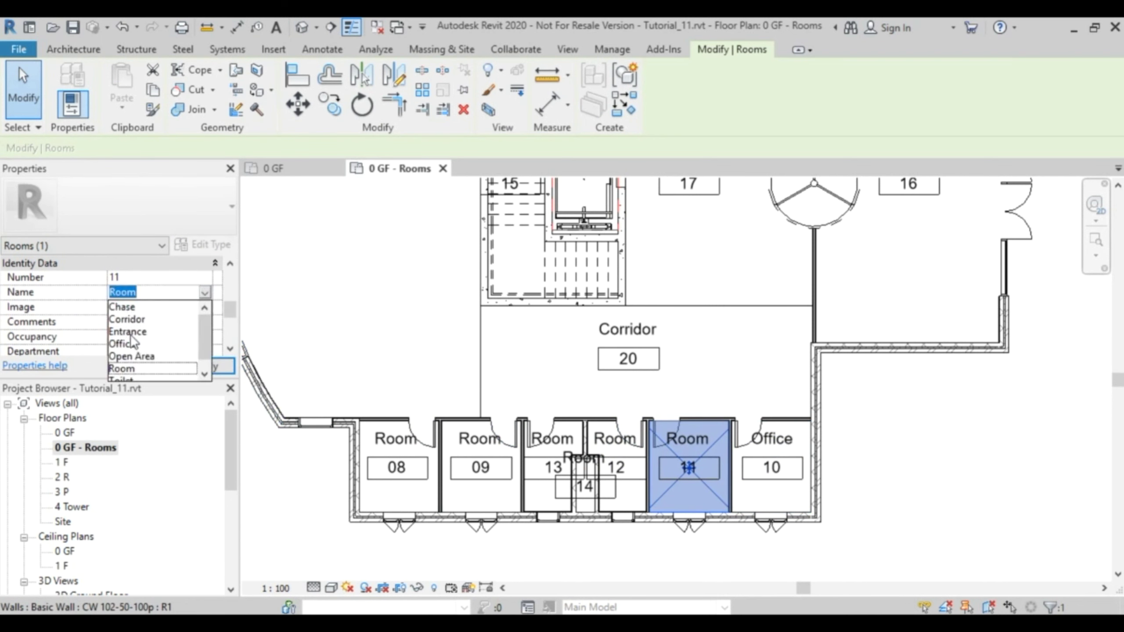
click(126, 344)
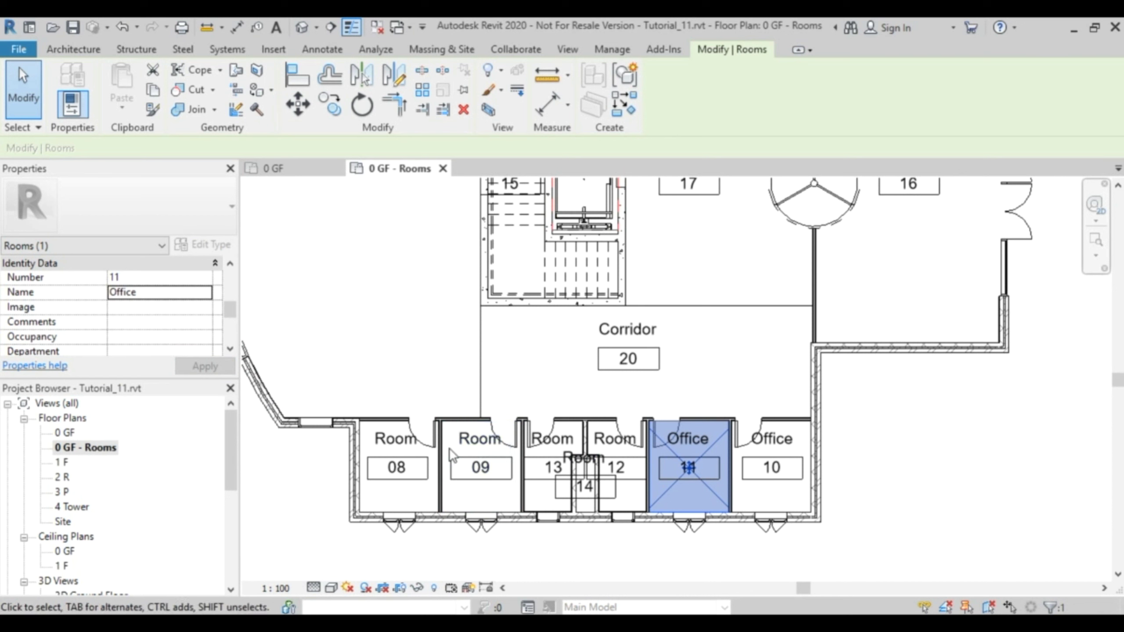
Select rooms 09 and 08 in the lower row together and name both Office
click(473, 459)
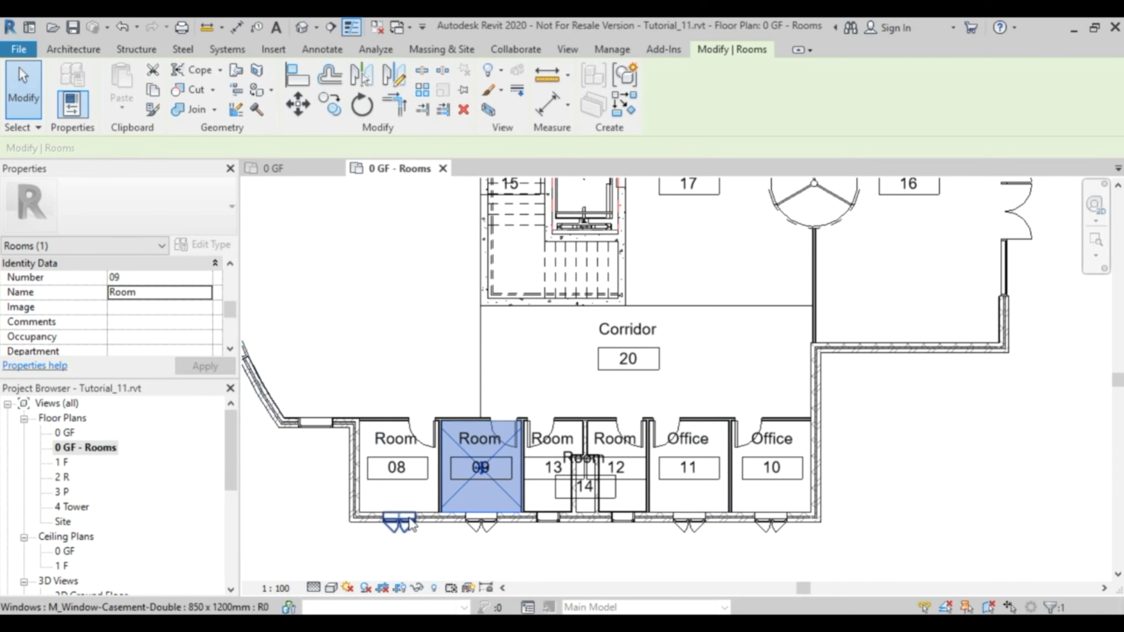
key(Tab)
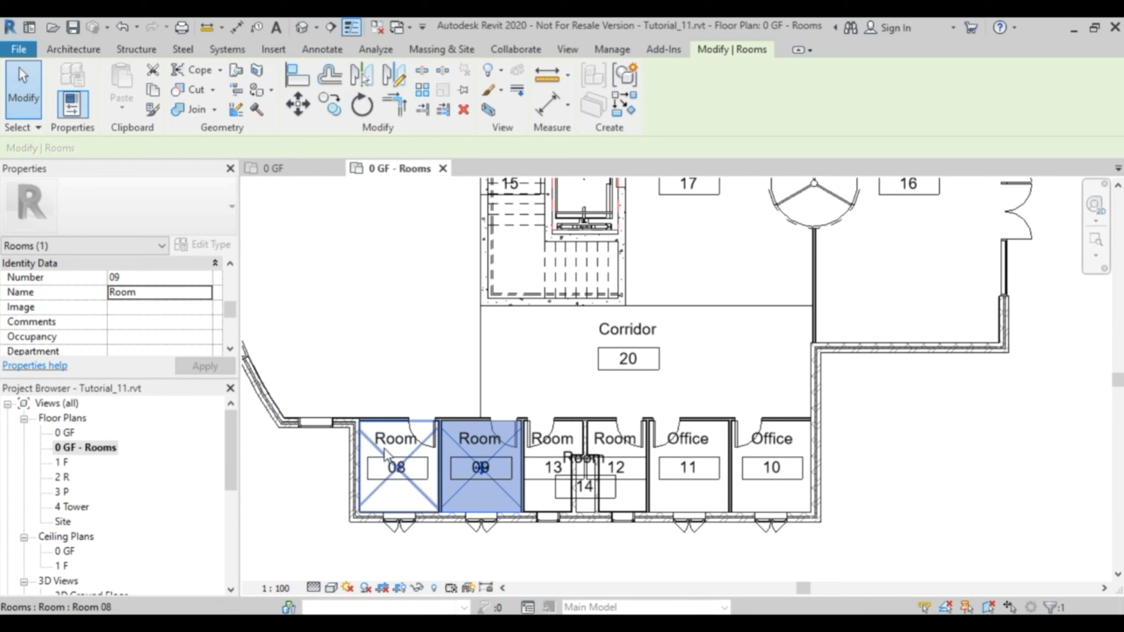
ctrl+click(385, 452)
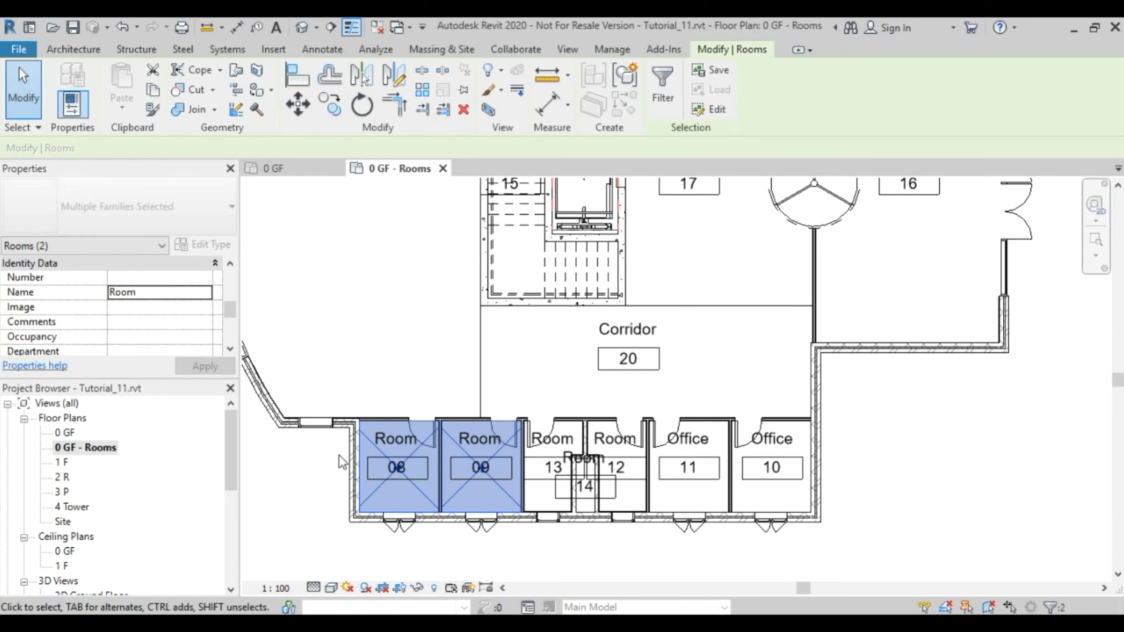
click(210, 293)
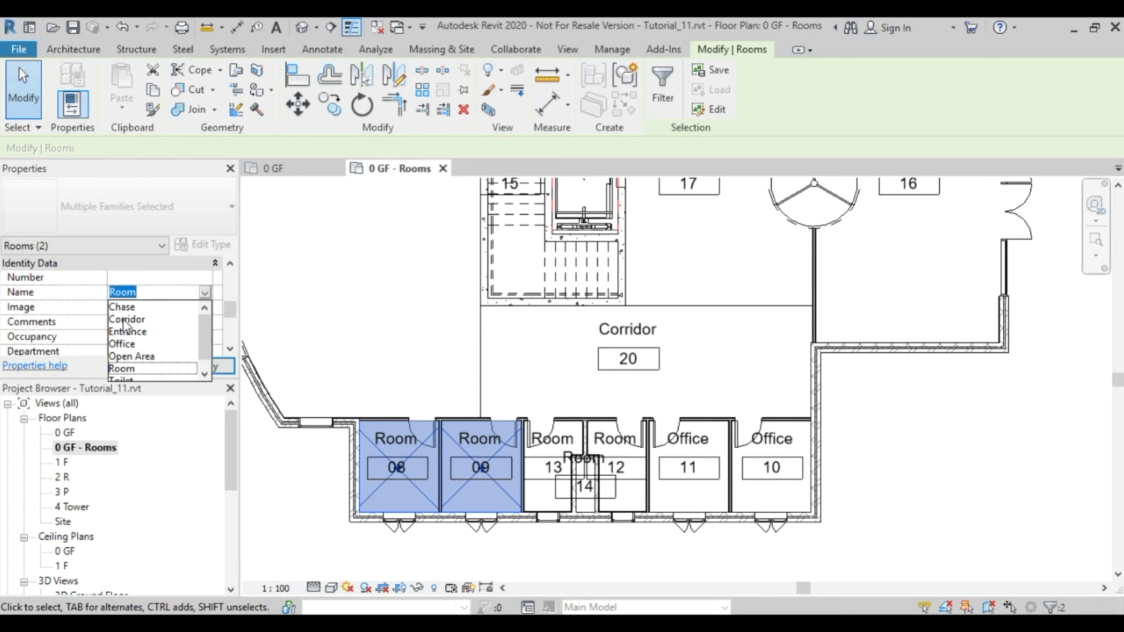
click(131, 346)
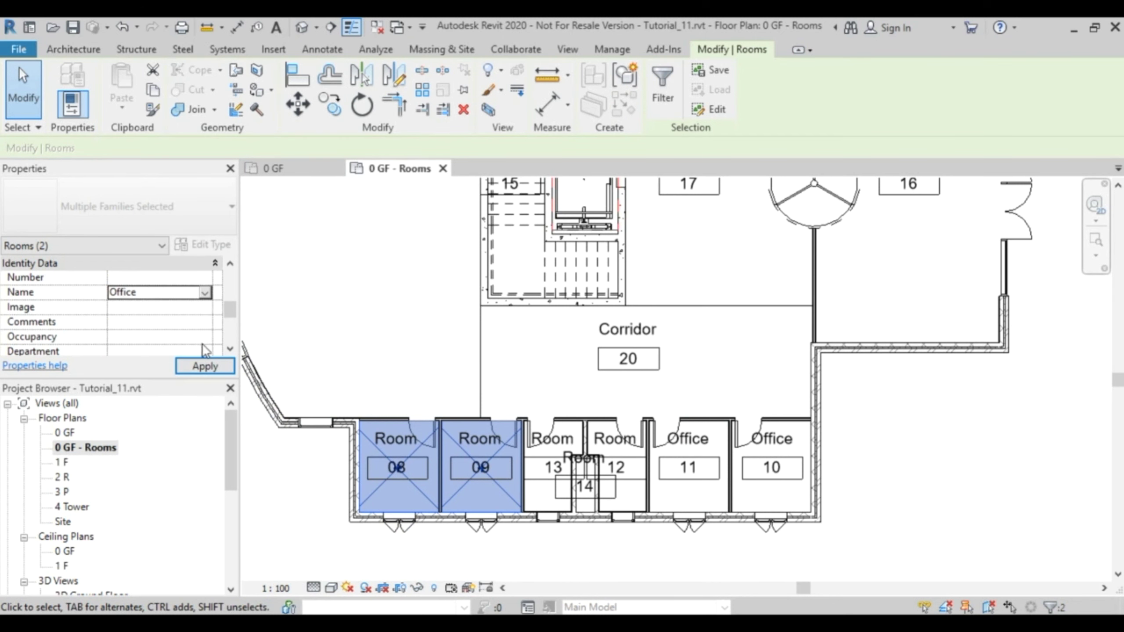
click(394, 330)
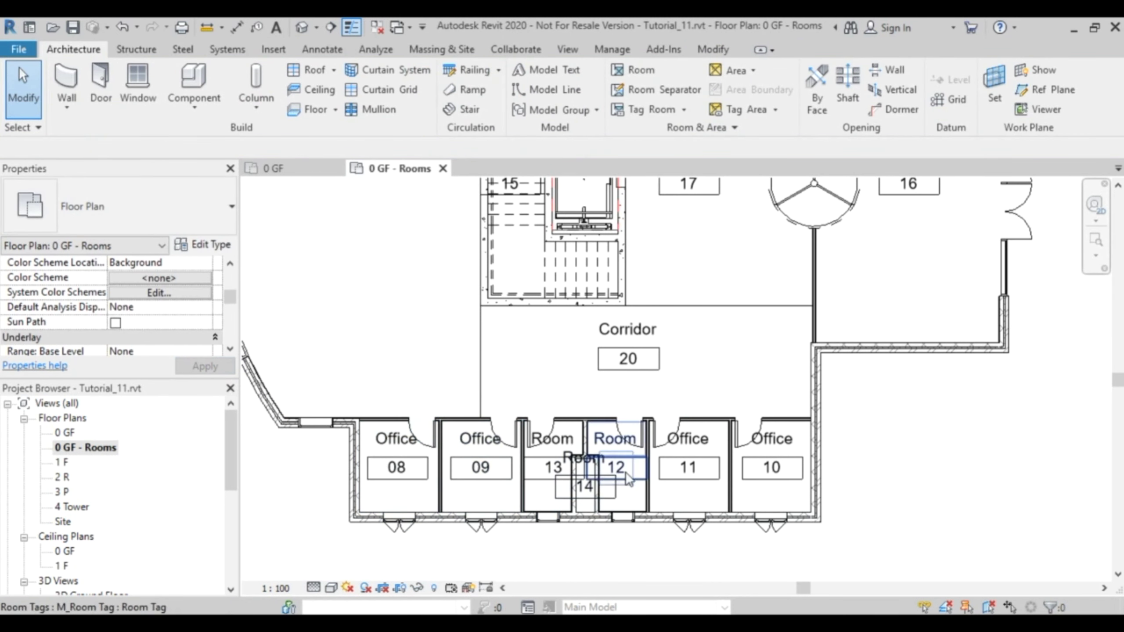
Turn on the leader for room tag 14 and move the tag outside, below the lower exterior wall
scroll(629, 487, up, 3)
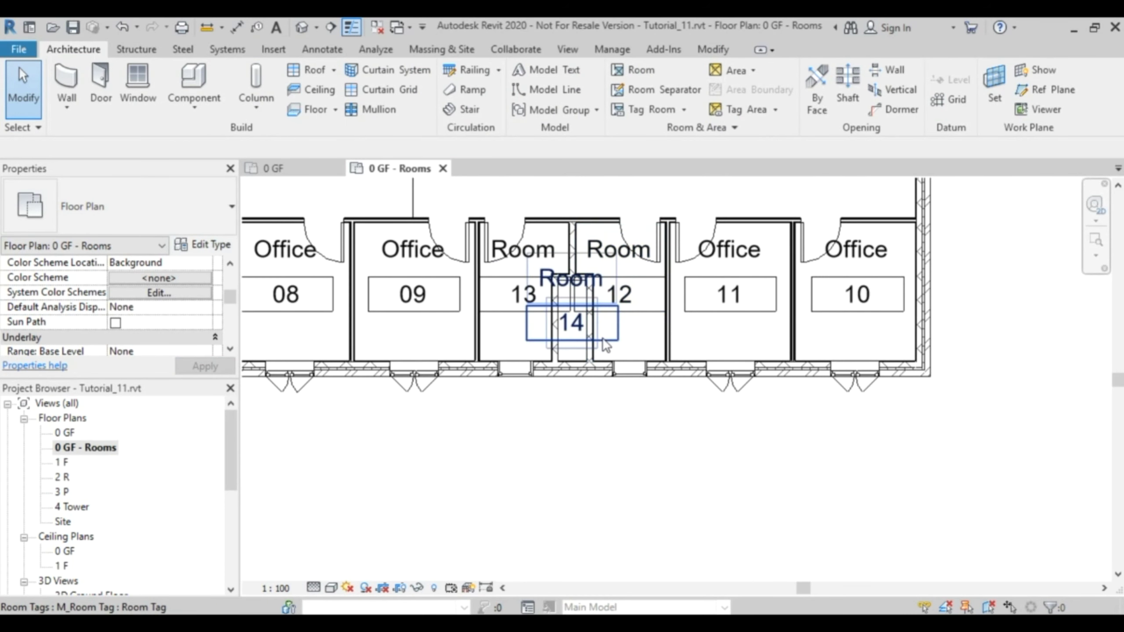
click(609, 345)
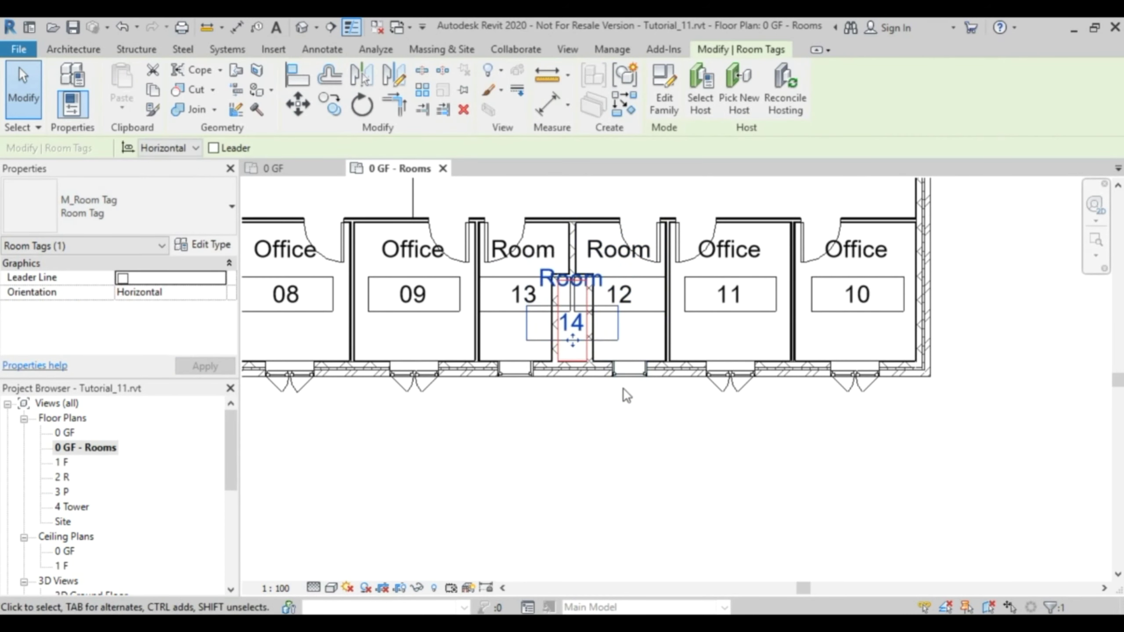
click(215, 149)
drag(577, 346, 582, 490)
click(655, 449)
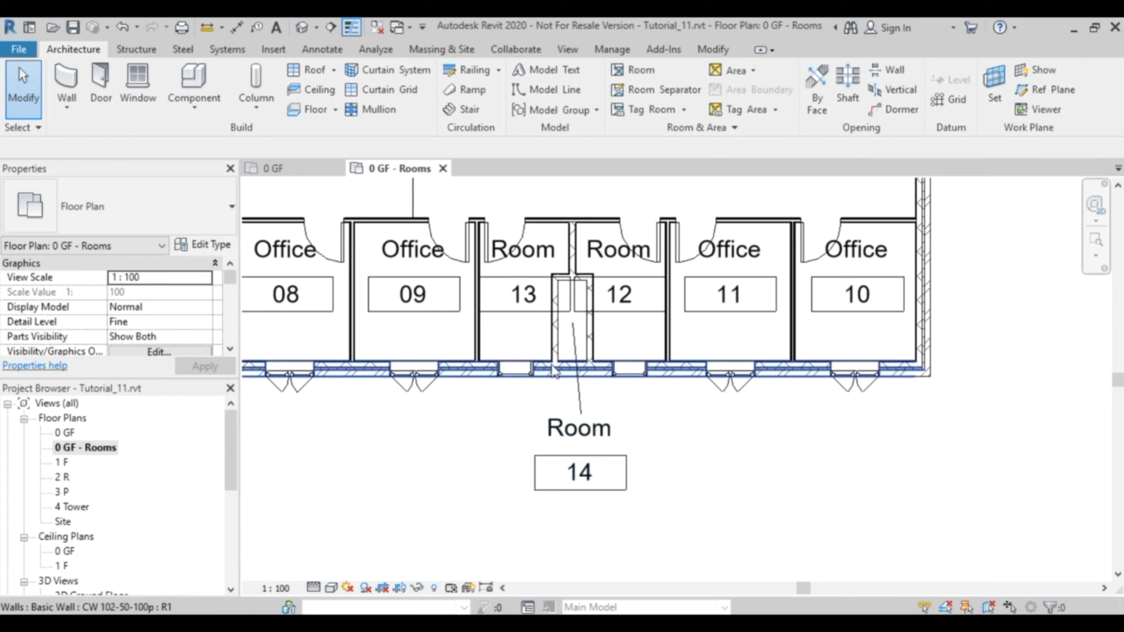
Name room 14, the narrow shaft between rooms 13 and 12, Chase
click(571, 330)
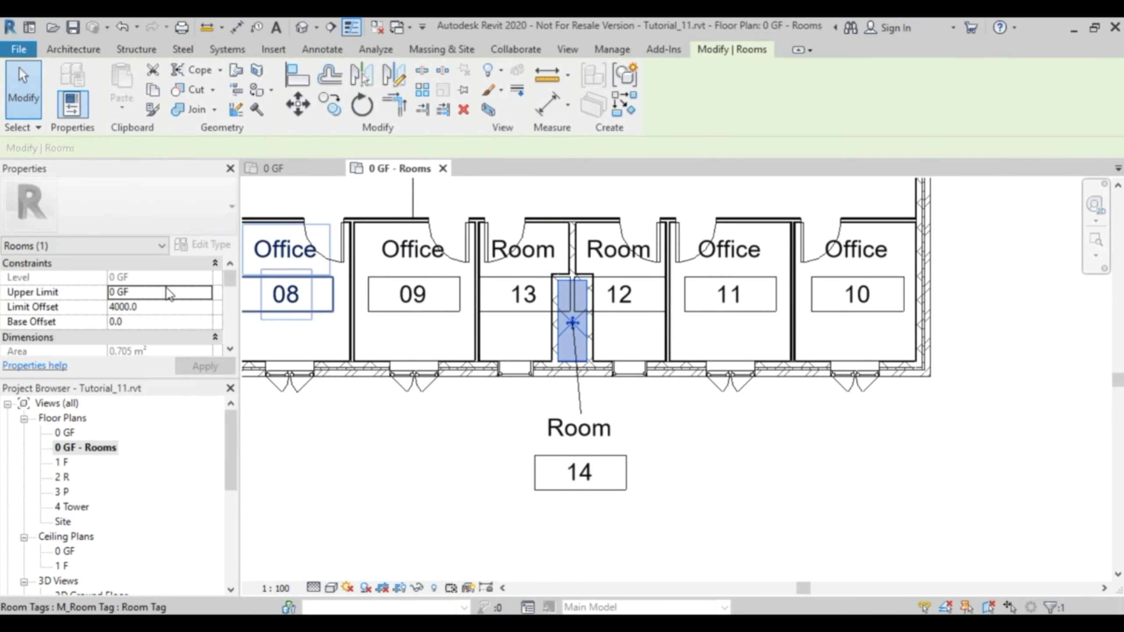
scroll(223, 306, down, 5)
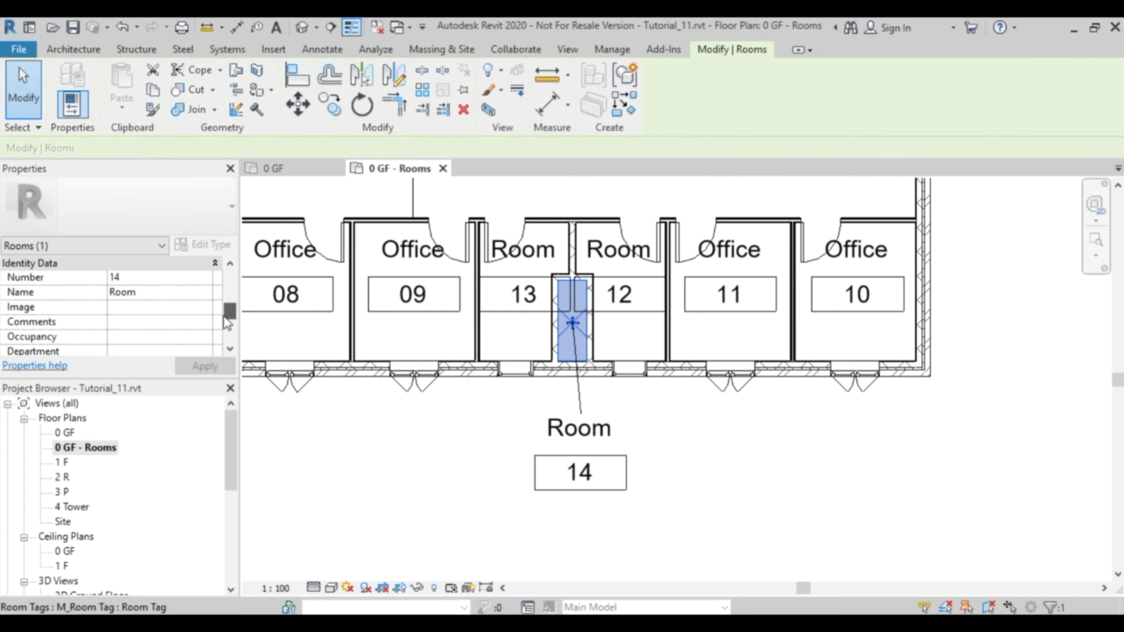
click(203, 292)
click(133, 305)
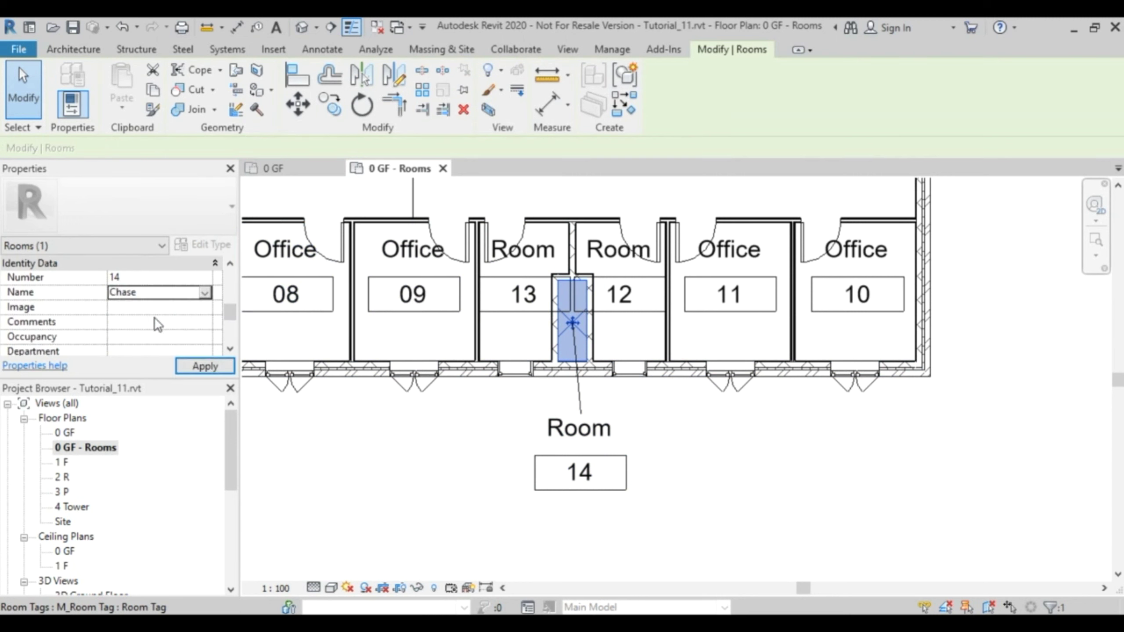
Select rooms 12 and 13 together, name both Toilet and clear the selection
click(654, 321)
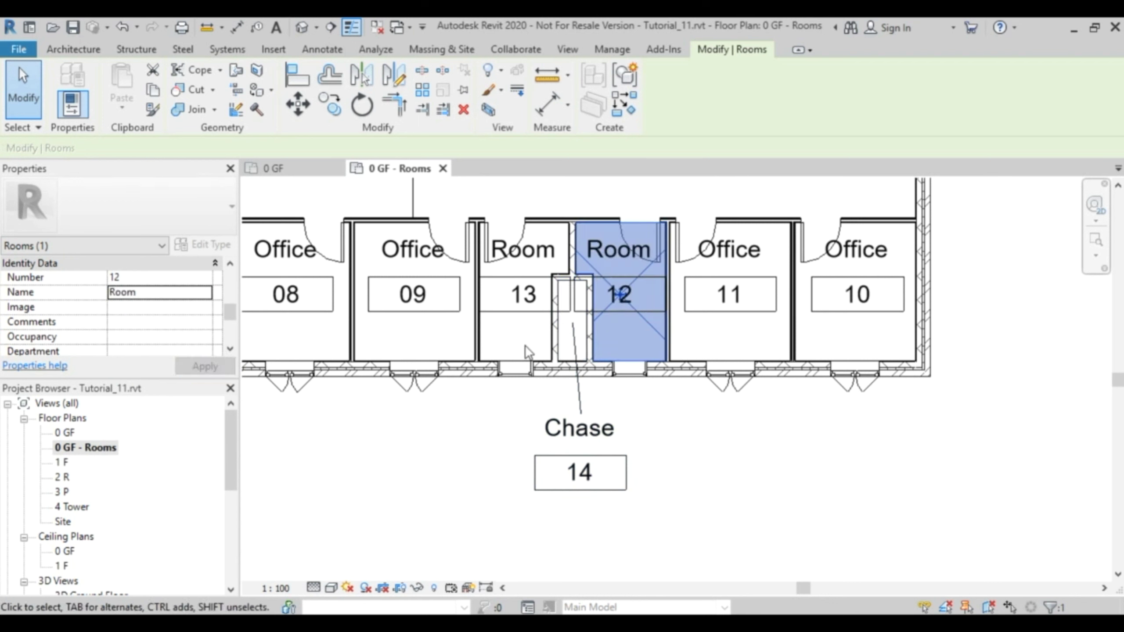
ctrl+click(503, 315)
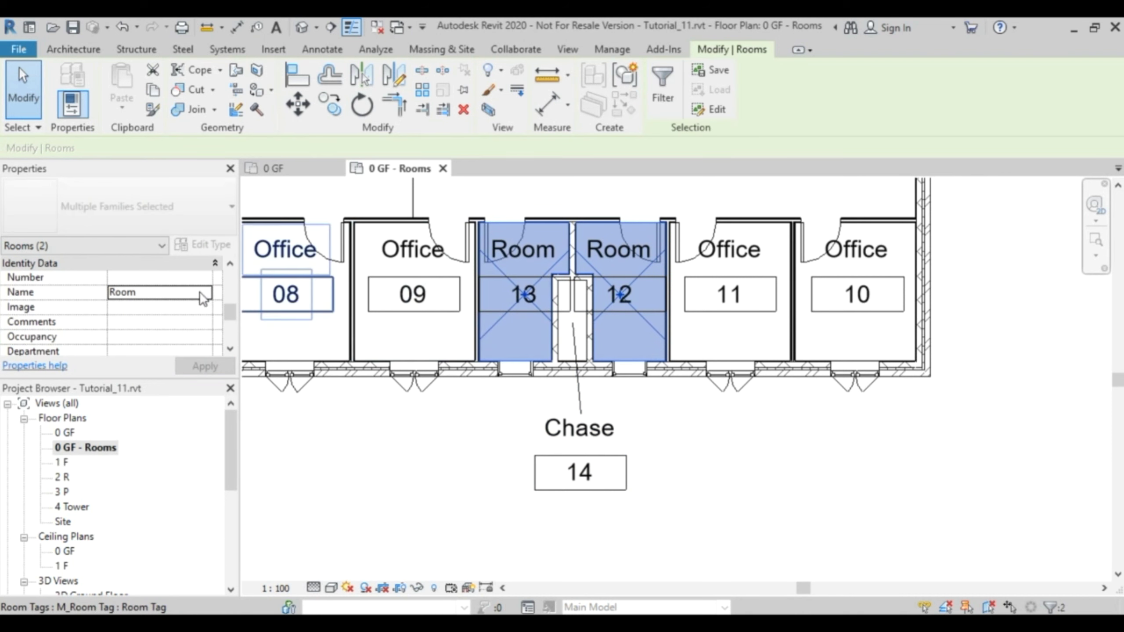
click(177, 292)
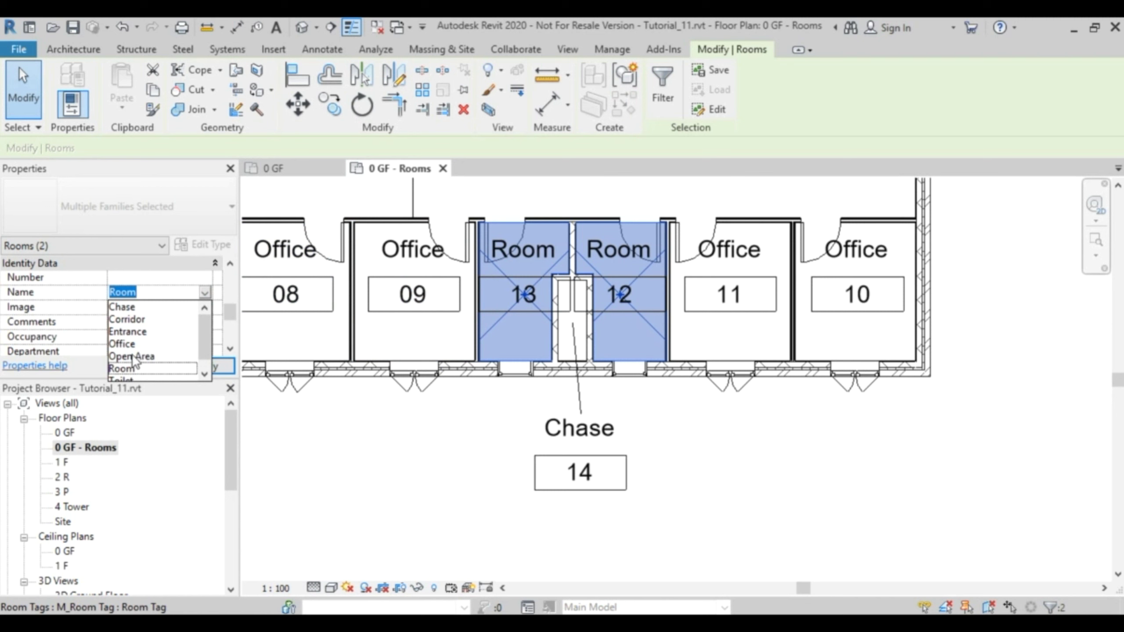
drag(204, 332, 202, 356)
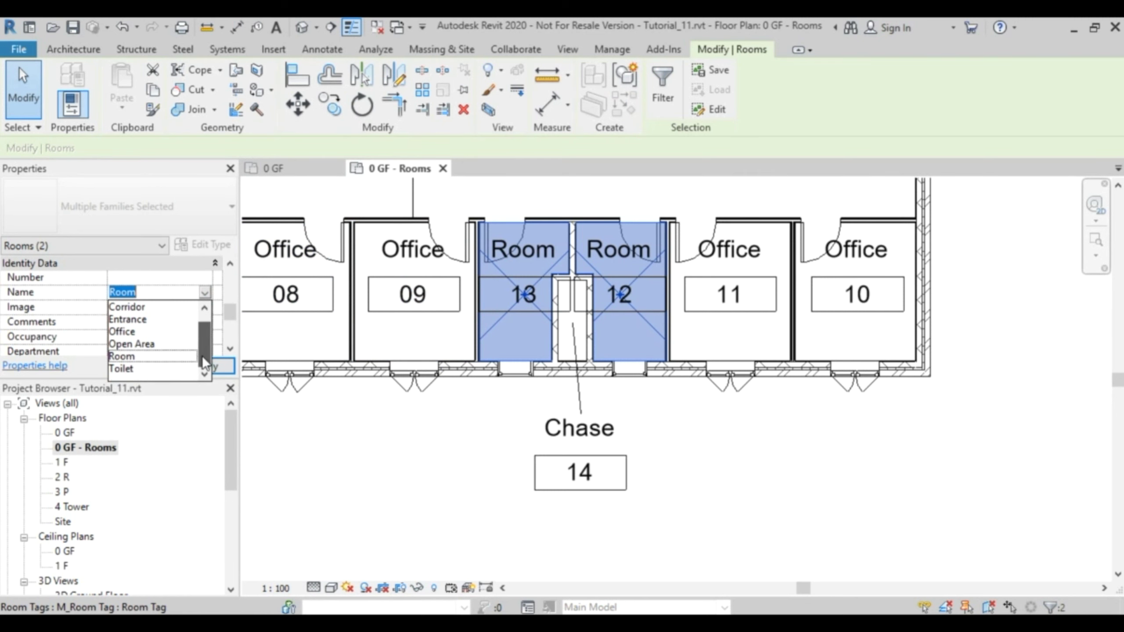
click(134, 369)
click(781, 438)
Select all room tags visible in the view and change their type to Room Tag With Area
scroll(774, 437, down, 5)
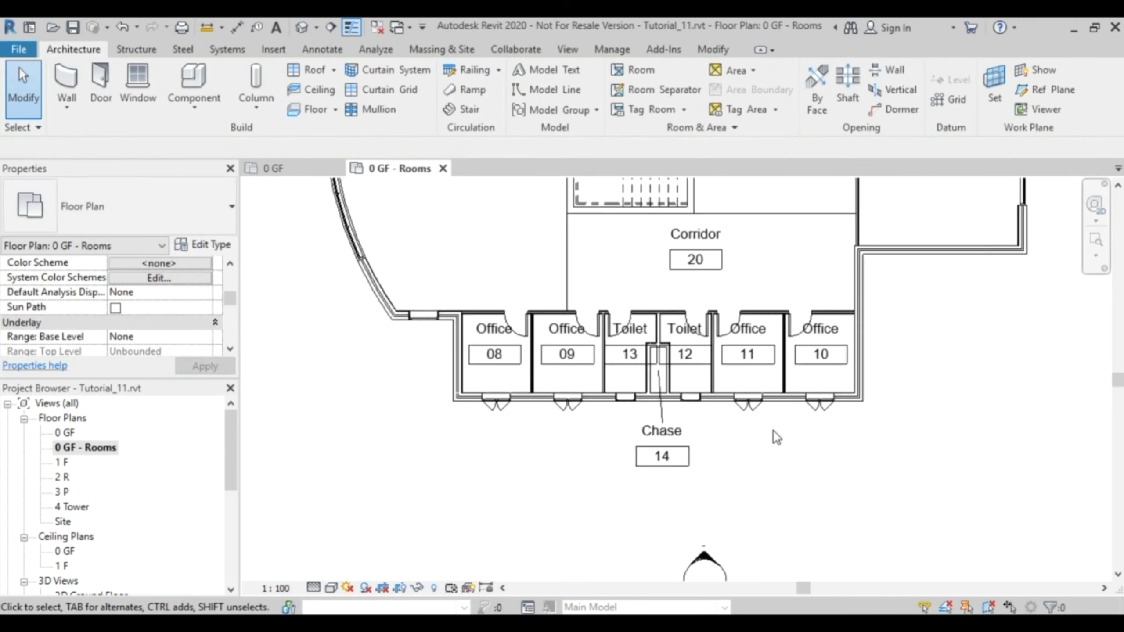
middle_drag(835, 420, 803, 511)
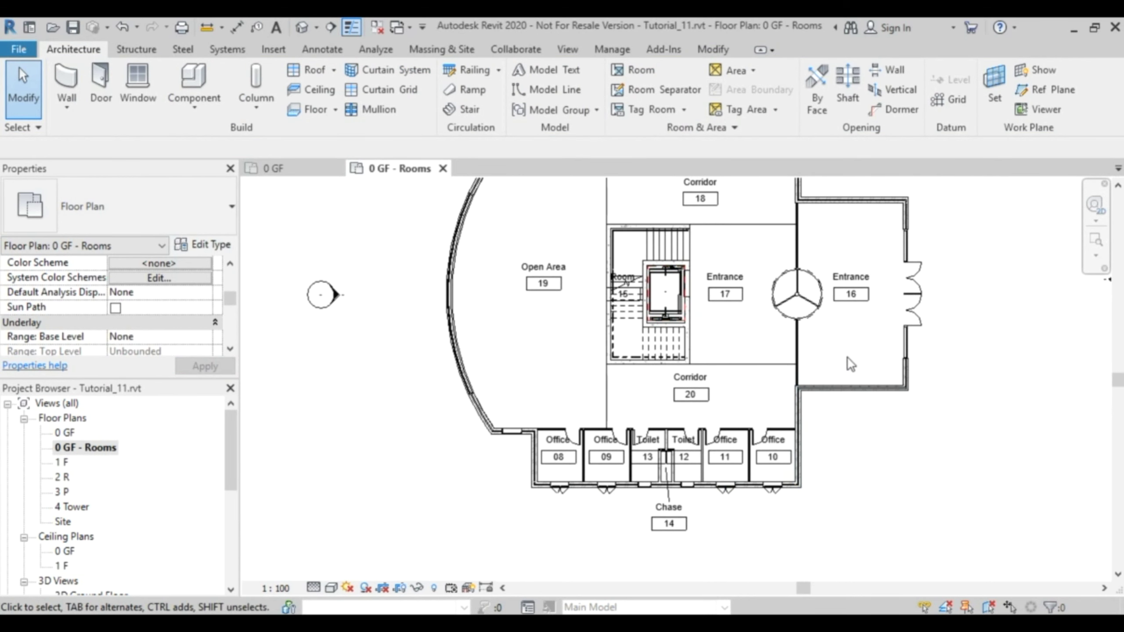
middle_drag(860, 315, 688, 247)
scroll(796, 359, up, 4)
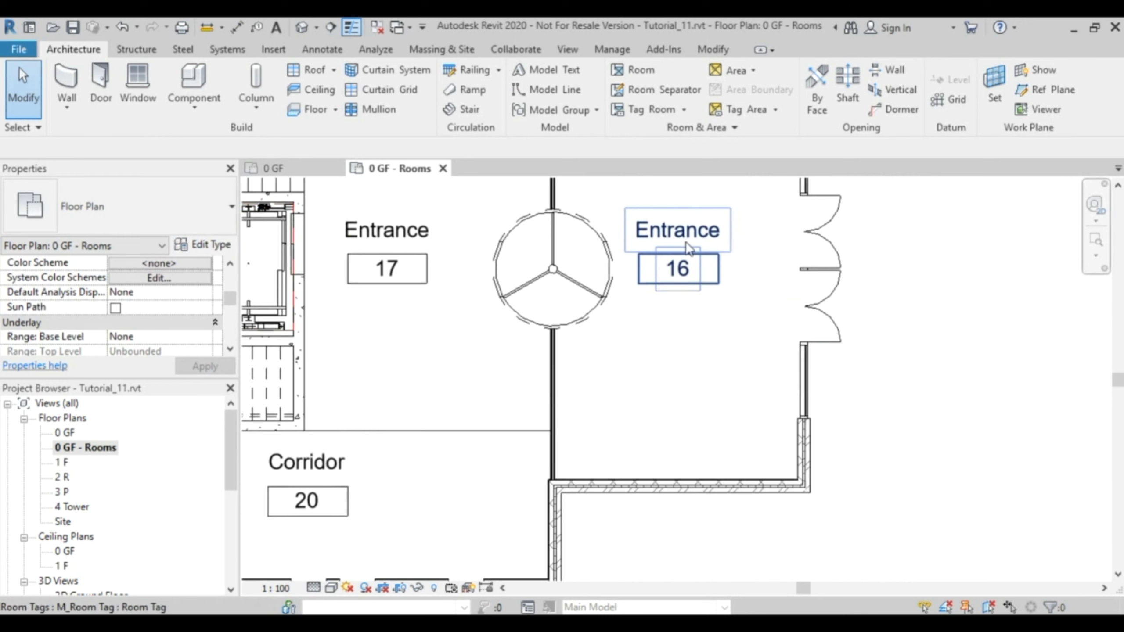
click(705, 261)
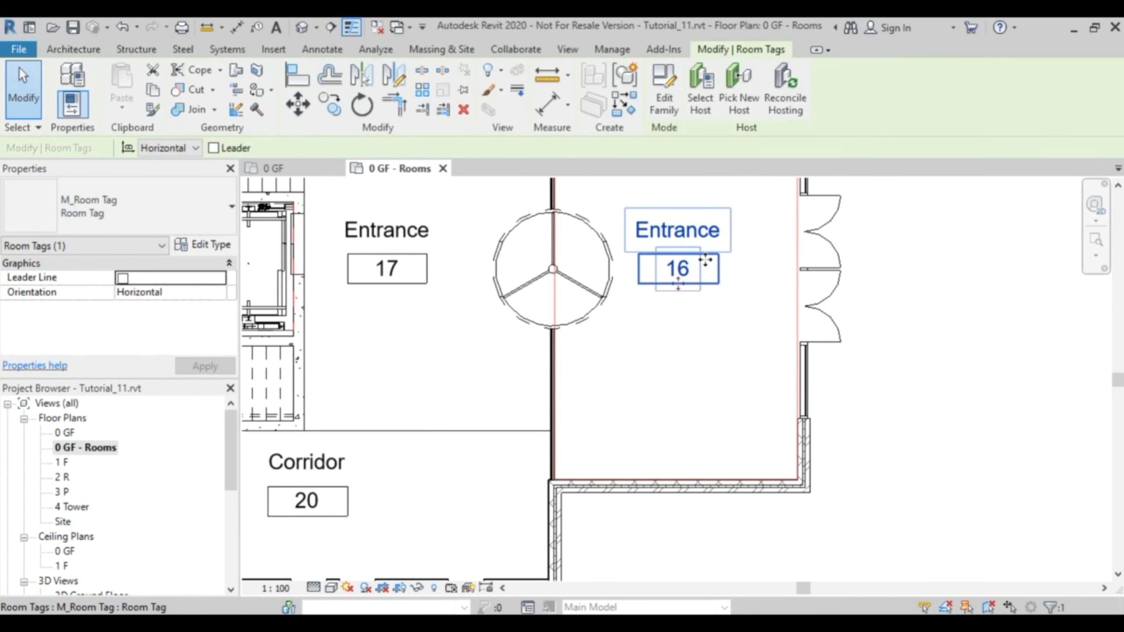
right_click(673, 234)
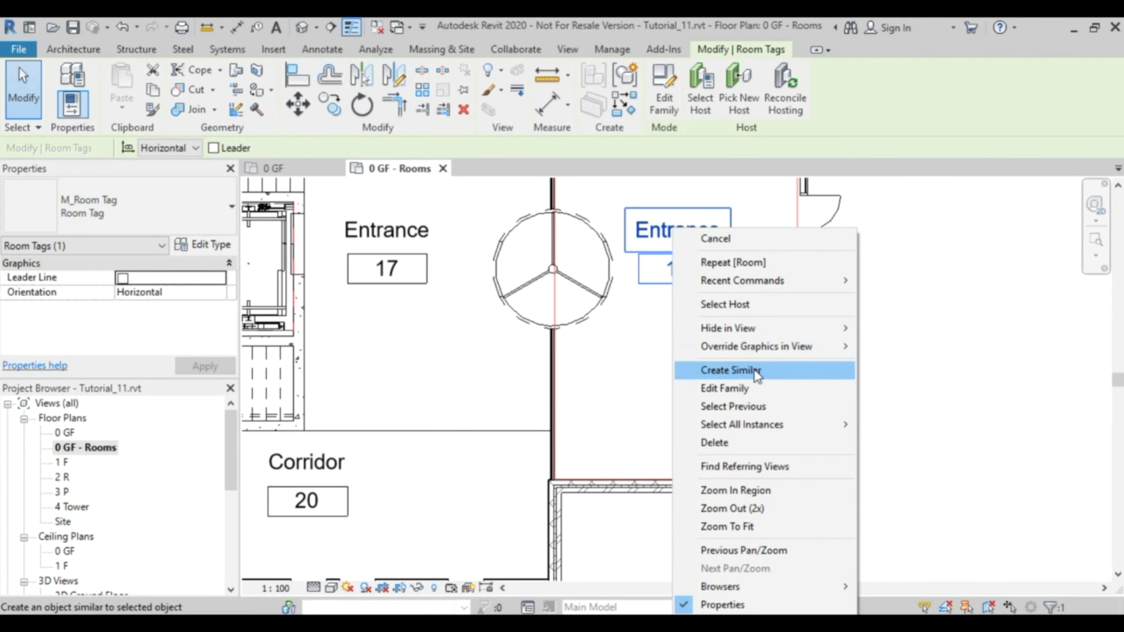
mouse_move(768, 424)
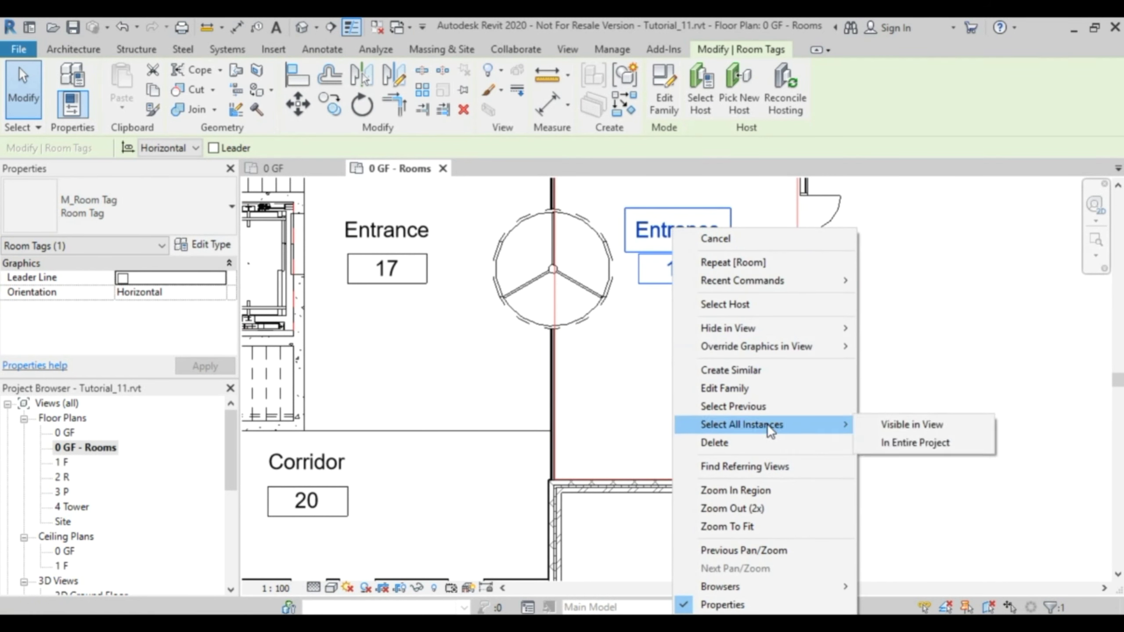
click(933, 425)
scroll(935, 394, down, 3)
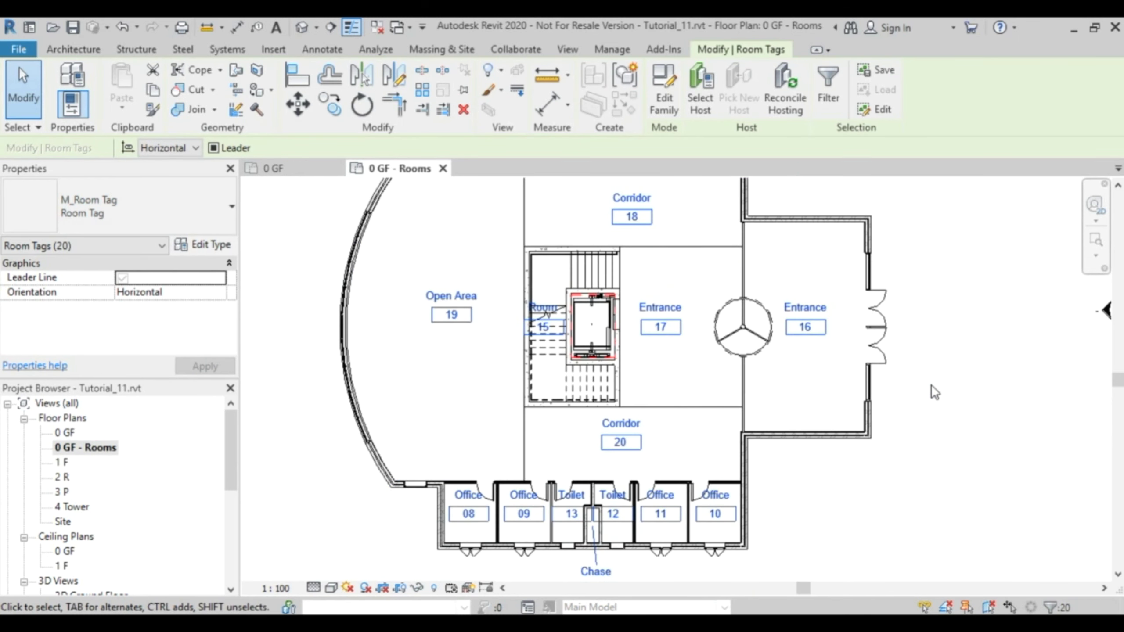
scroll(932, 386, down, 1)
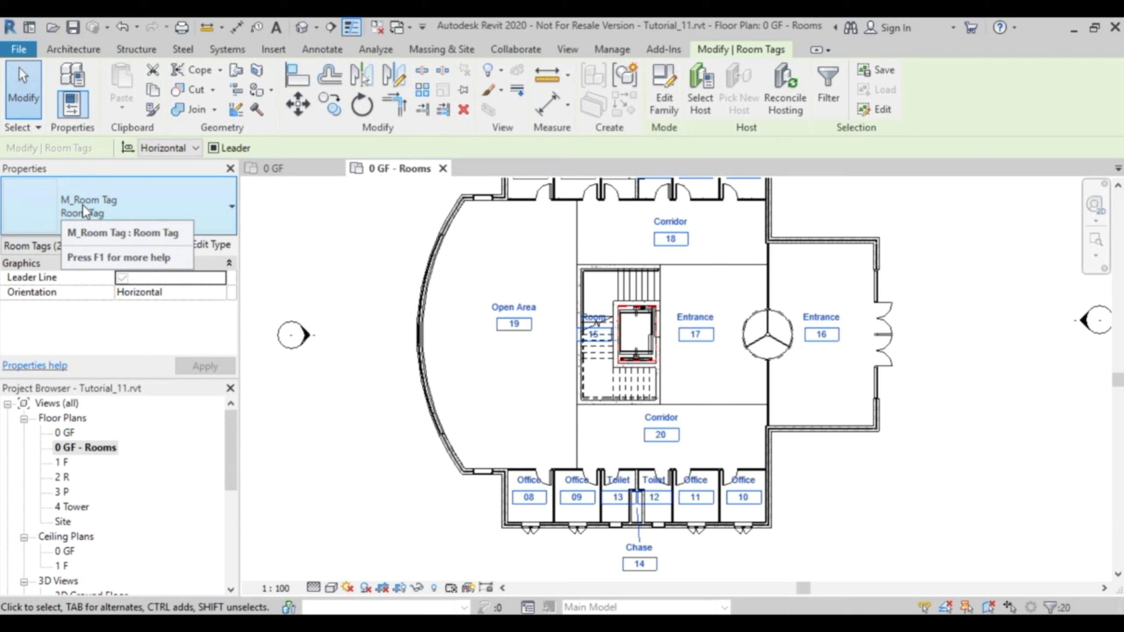
click(228, 208)
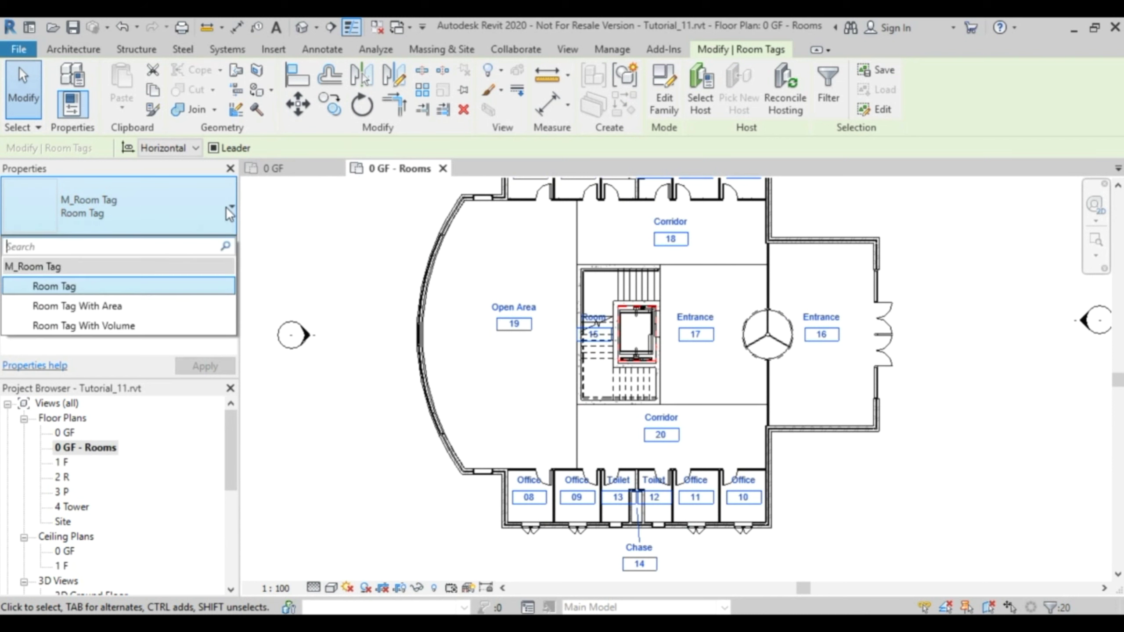
click(92, 307)
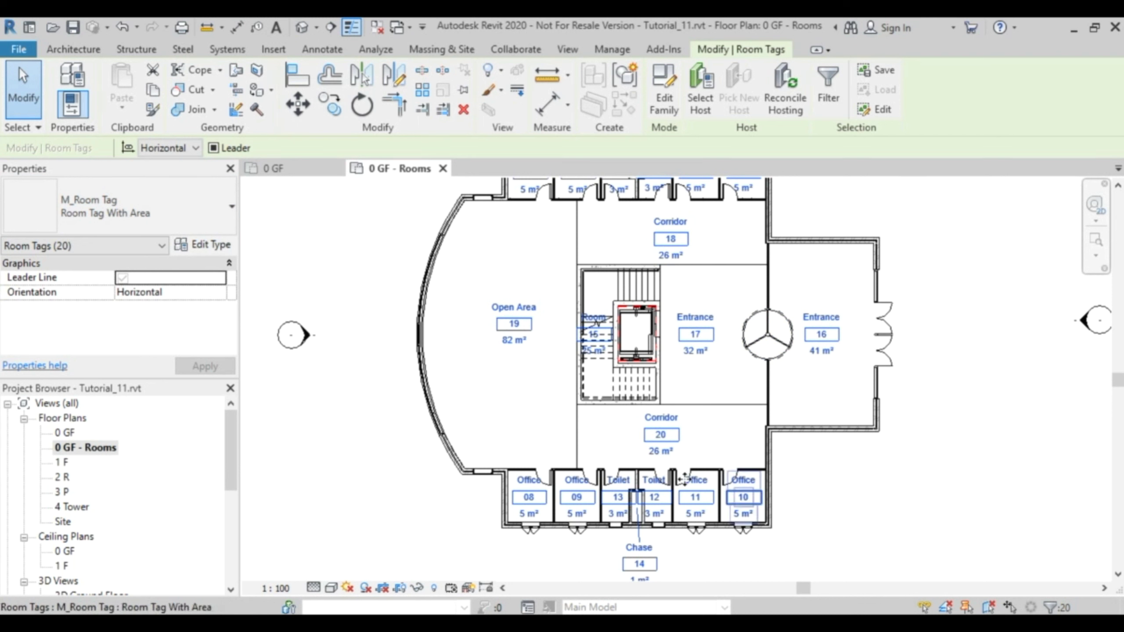
Change the selected room tags to Room Tag With Volume and set the volume computations to Areas and Volumes
click(208, 208)
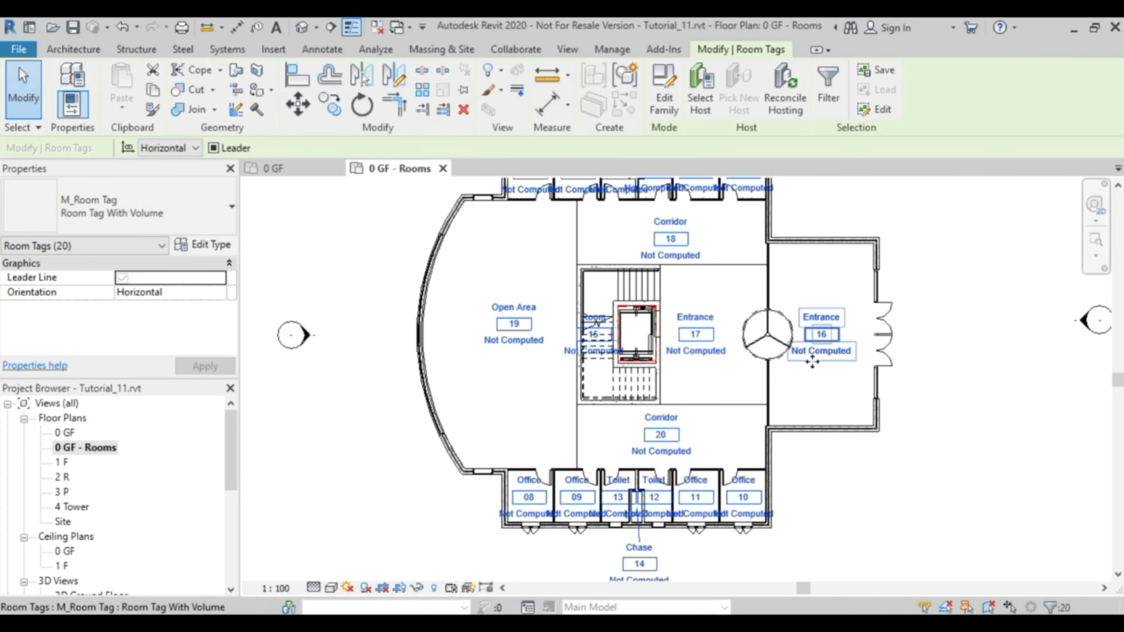
click(928, 256)
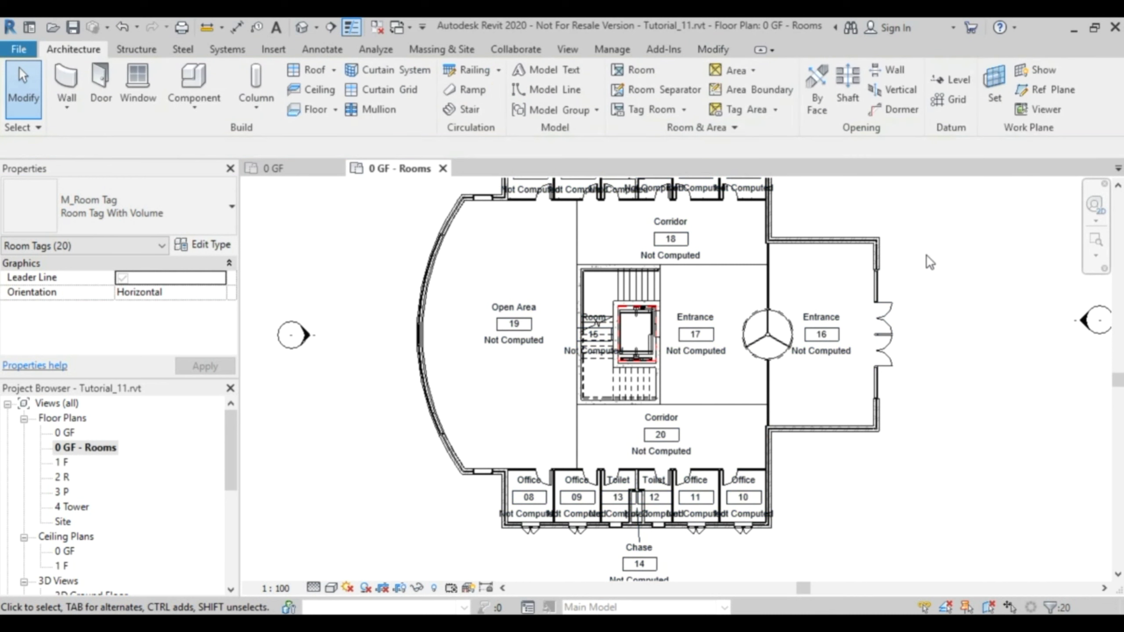
click(734, 127)
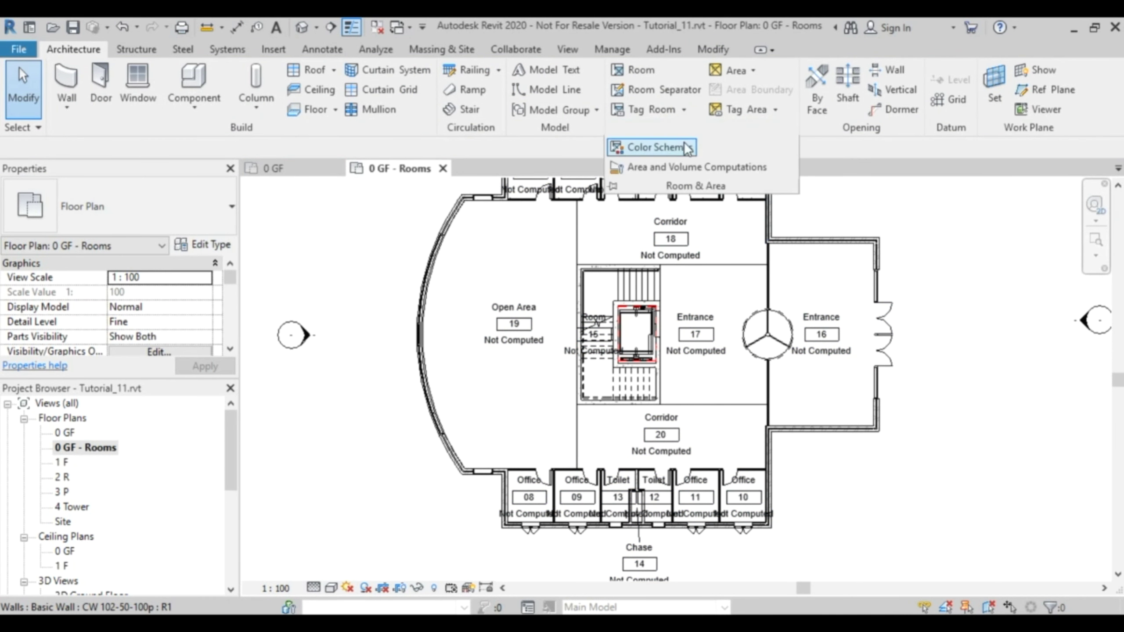
click(692, 167)
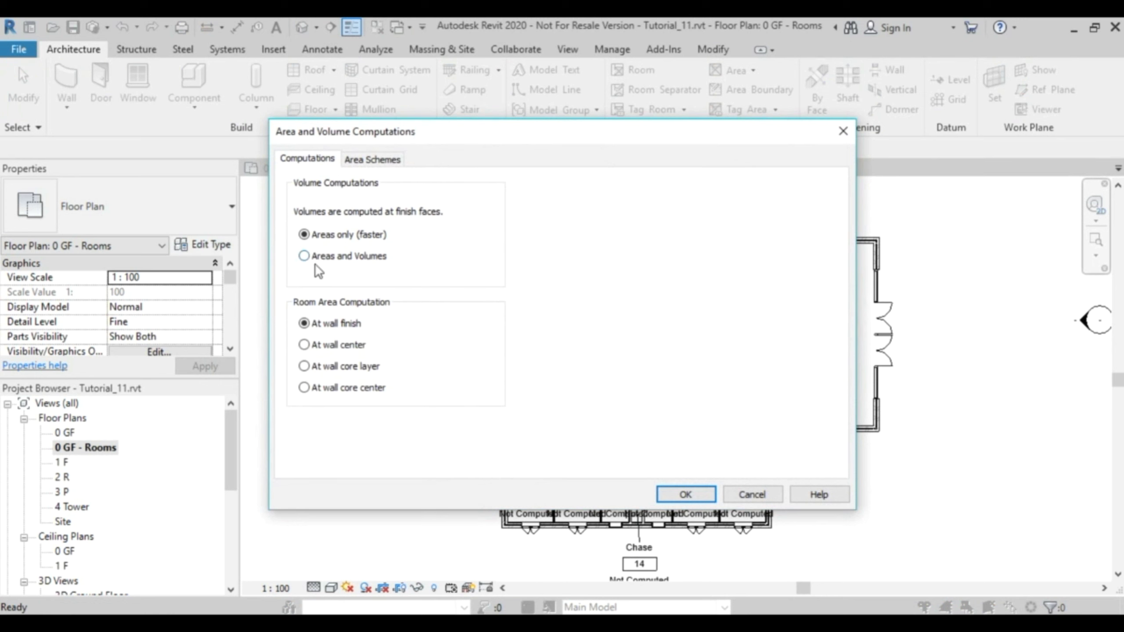
click(674, 499)
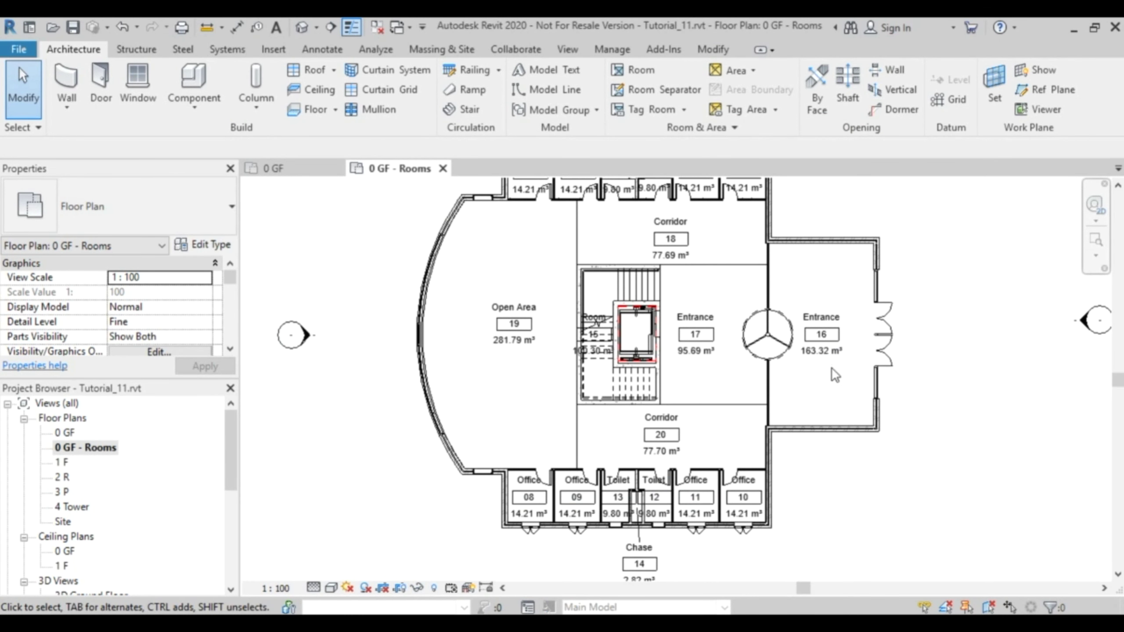
Select all room tags visible in the view, switch them back to Room Tag With Area and clear the selection
click(829, 325)
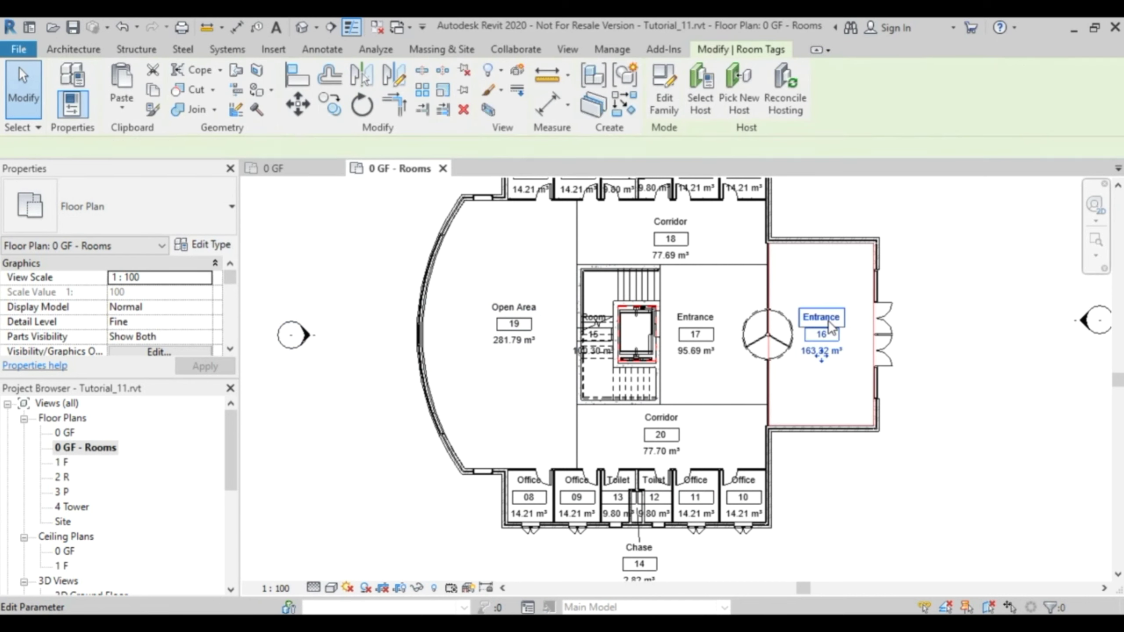
right_click(828, 321)
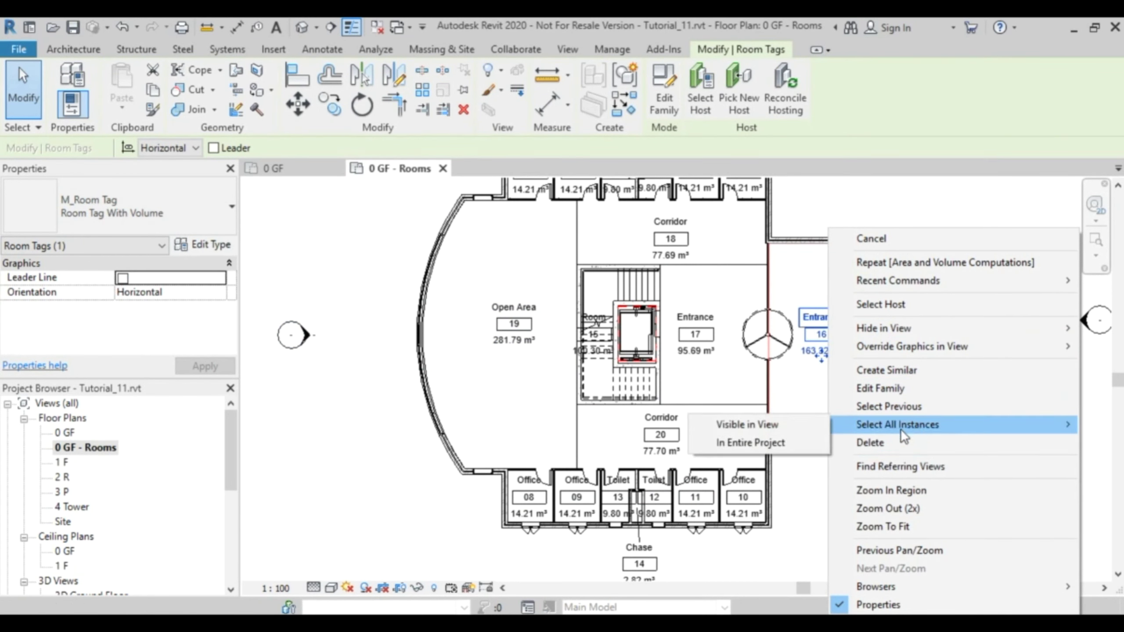
click(767, 429)
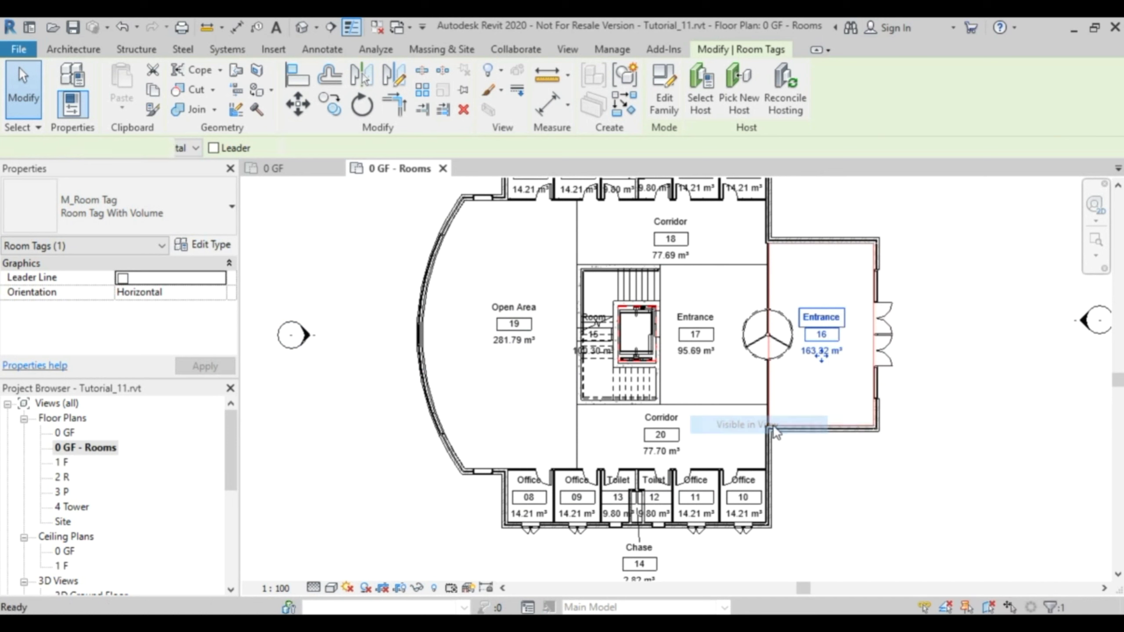
click(174, 205)
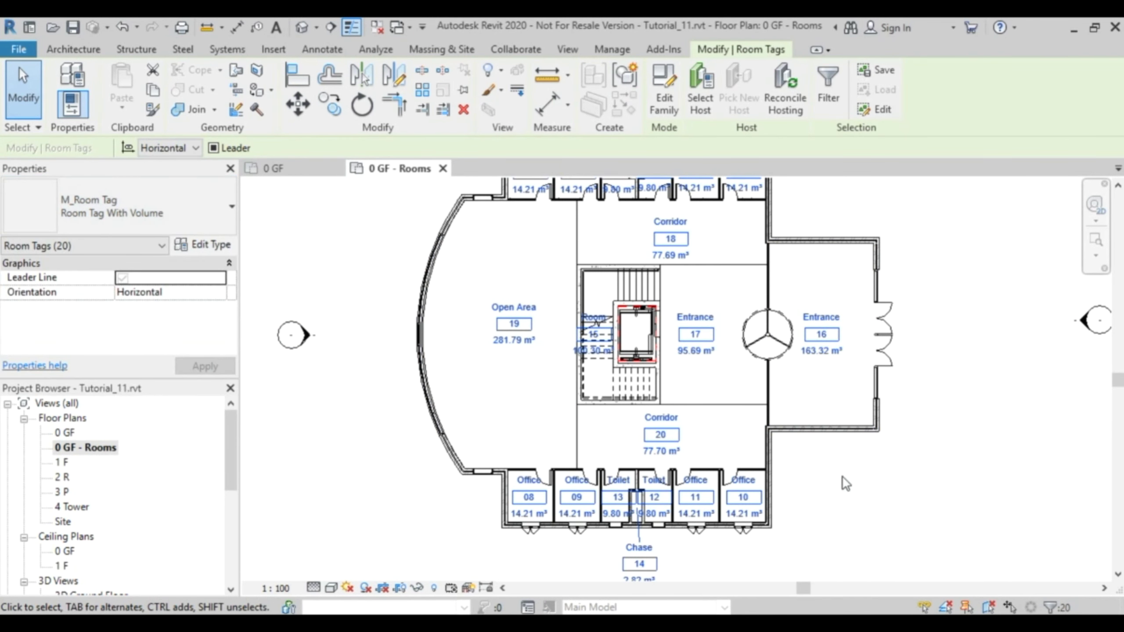
scroll(866, 458, down, 3)
middle_drag(846, 472, 748, 439)
click(783, 409)
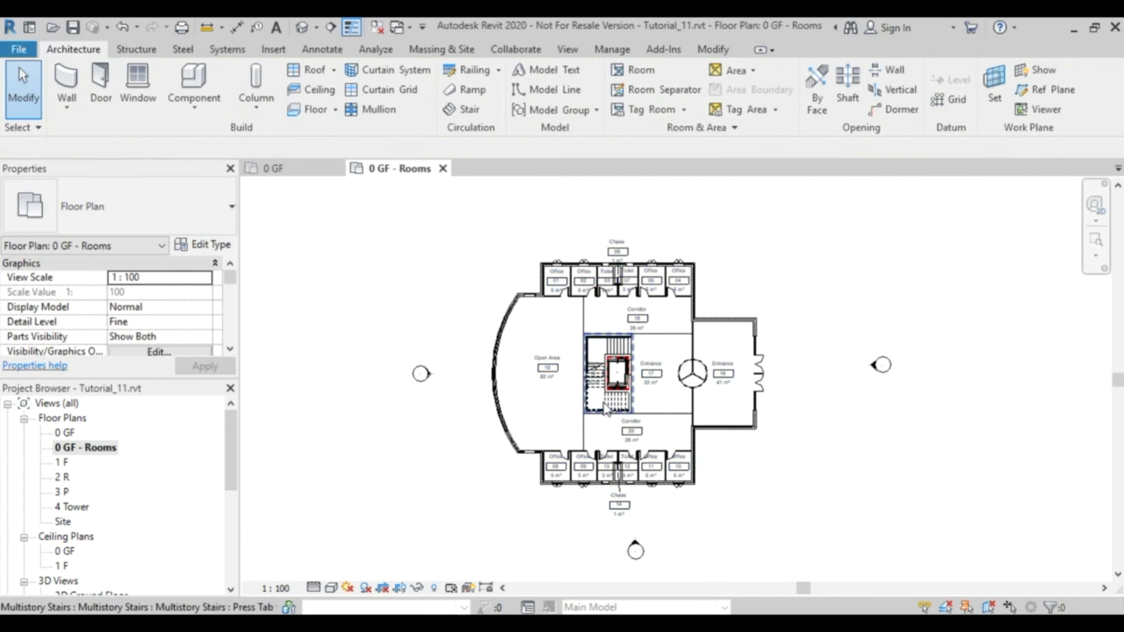
Draw a horizontal building section through the lower row of rooms 08 to 10 and shorten its view depth to just beyond the section line
click(338, 28)
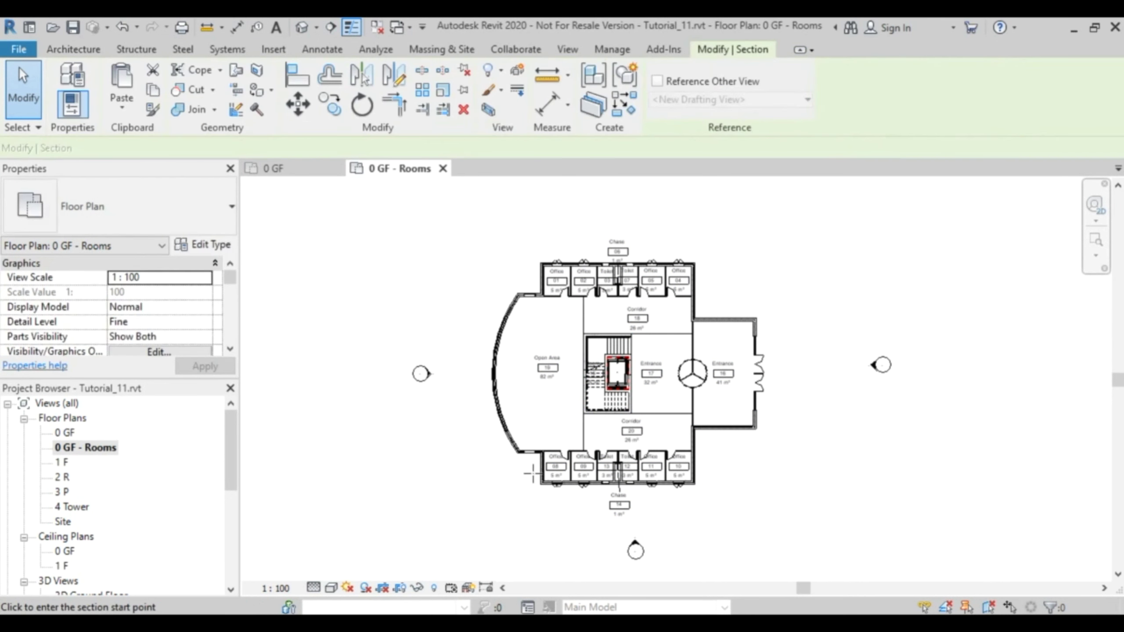
scroll(526, 478, up, 3)
click(525, 458)
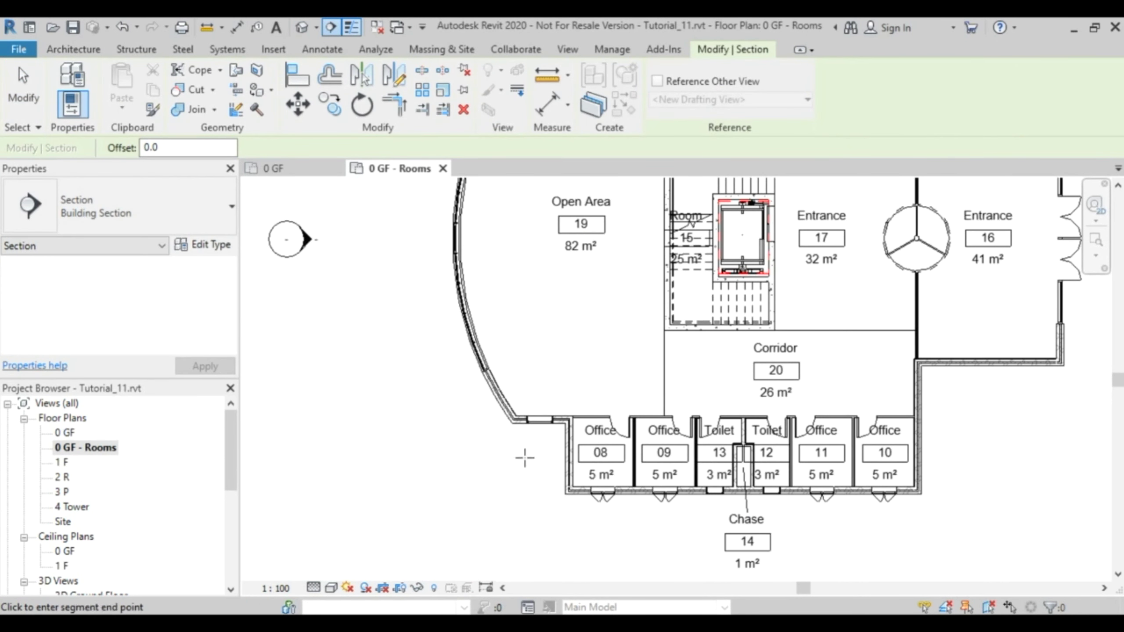
click(947, 457)
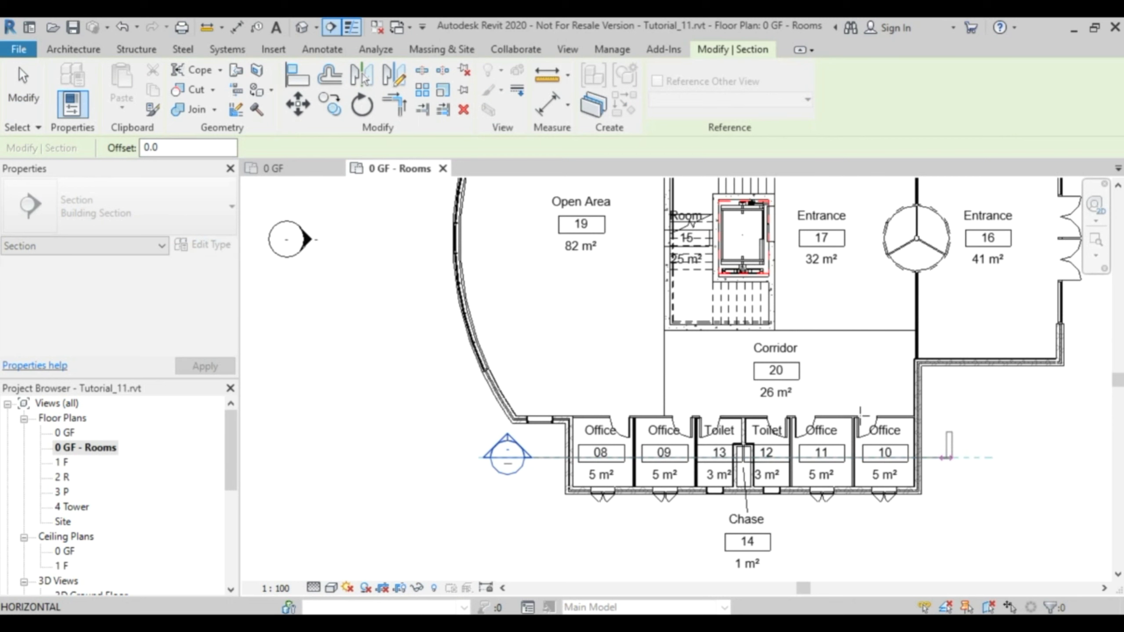
key(Escape)
scroll(595, 531, down, 4)
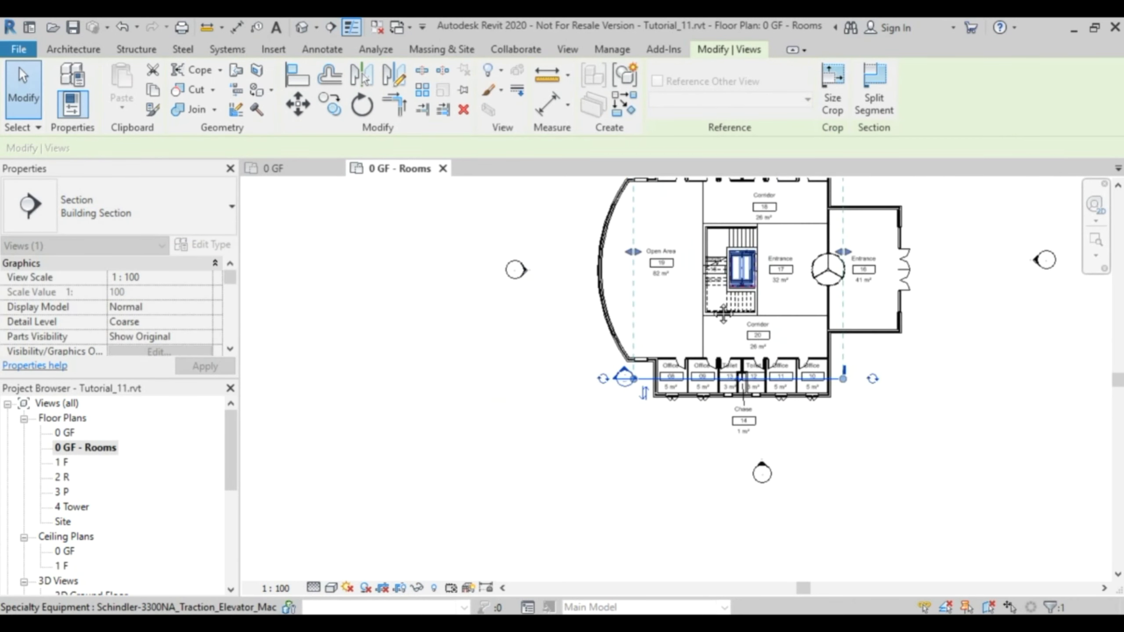
drag(656, 261, 659, 509)
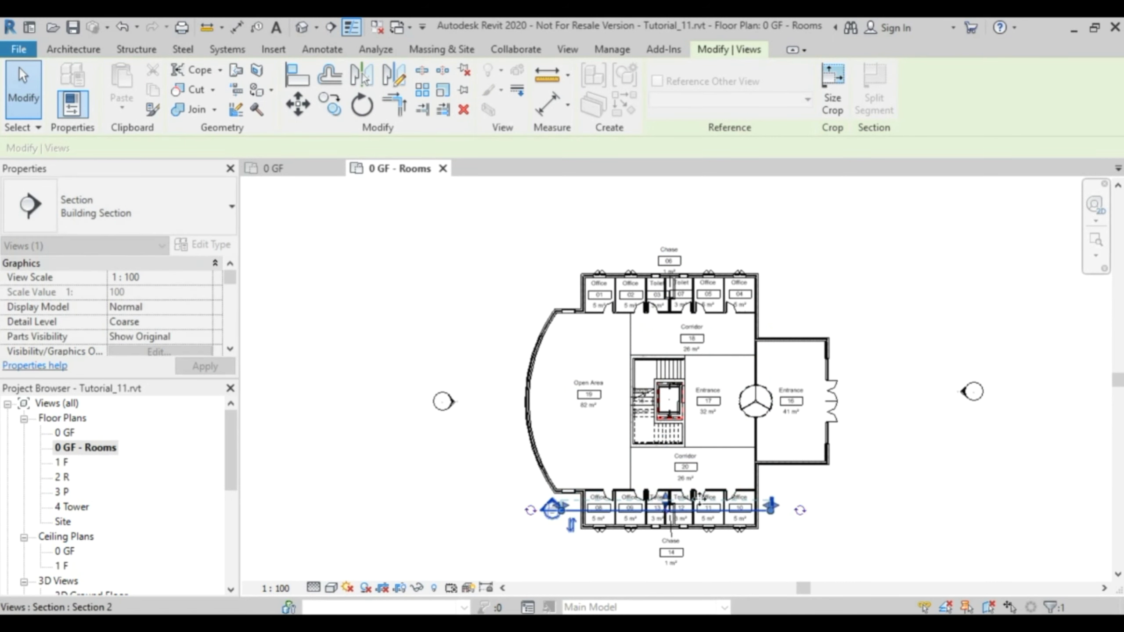
Open the view of the section through rooms 08 to 10 and check the extents of a ground-floor office room
scroll(697, 497, up, 5)
middle_drag(704, 500, 718, 396)
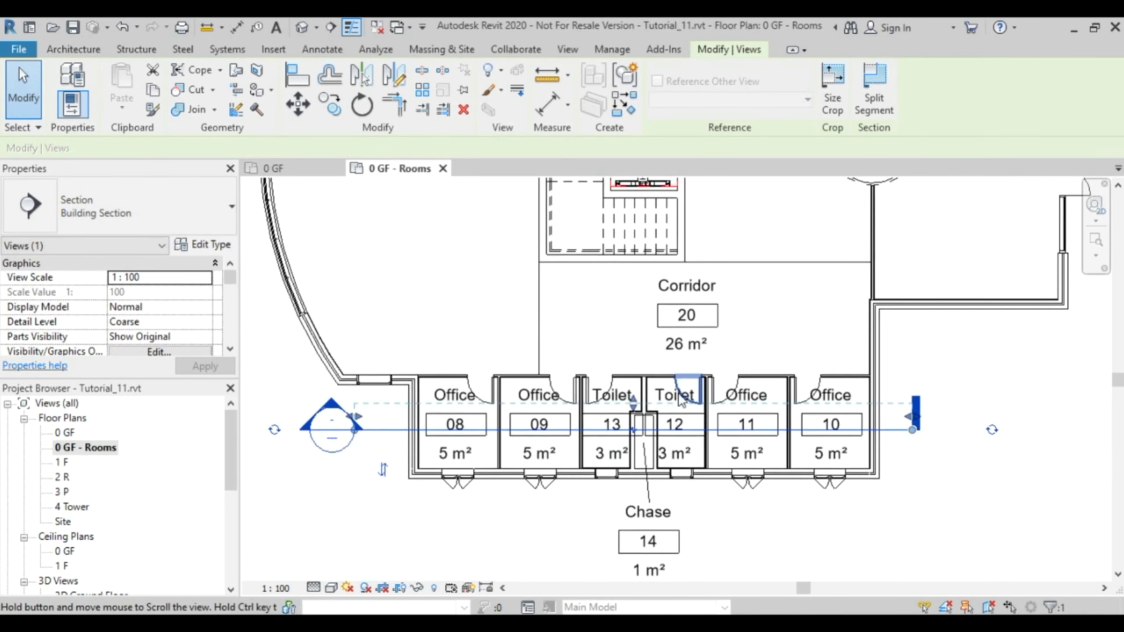
click(359, 510)
double_click(335, 412)
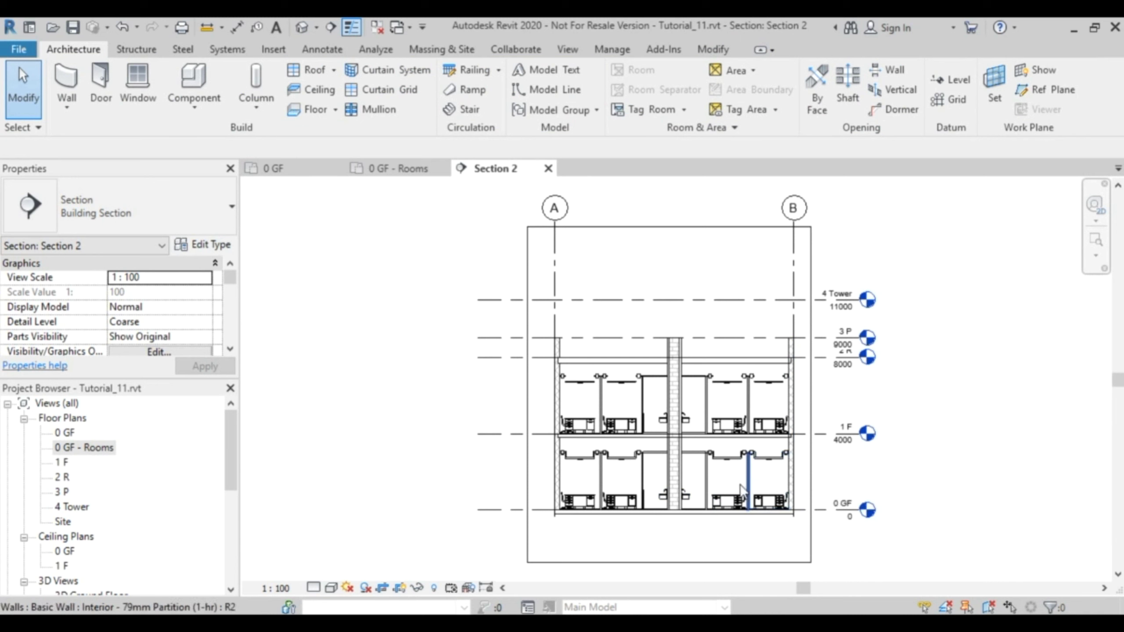
click(610, 478)
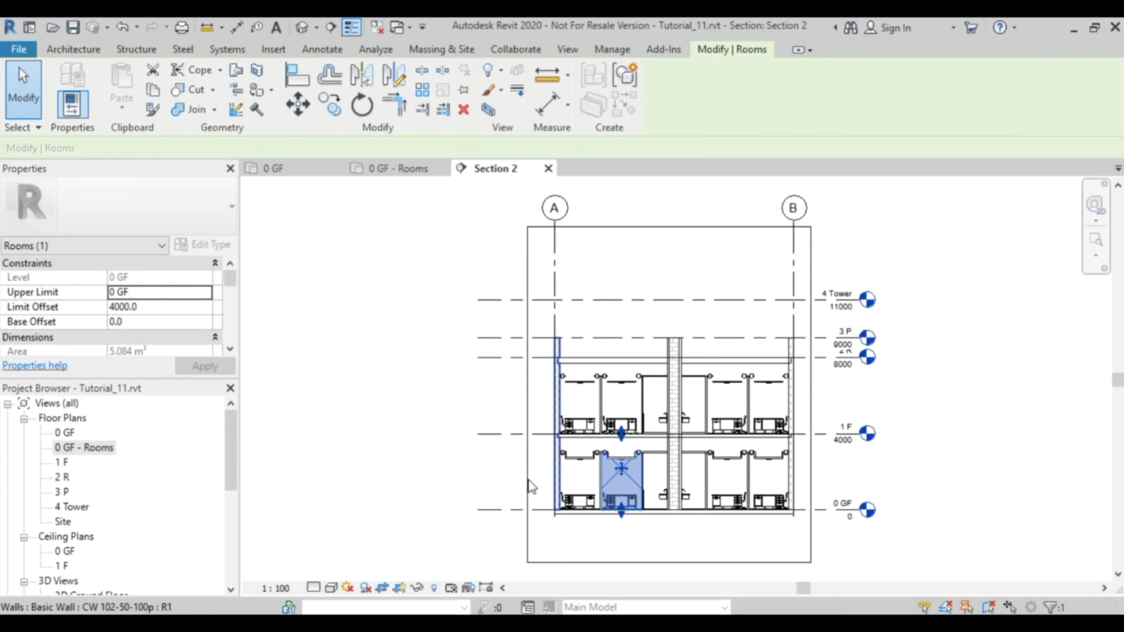
click(436, 429)
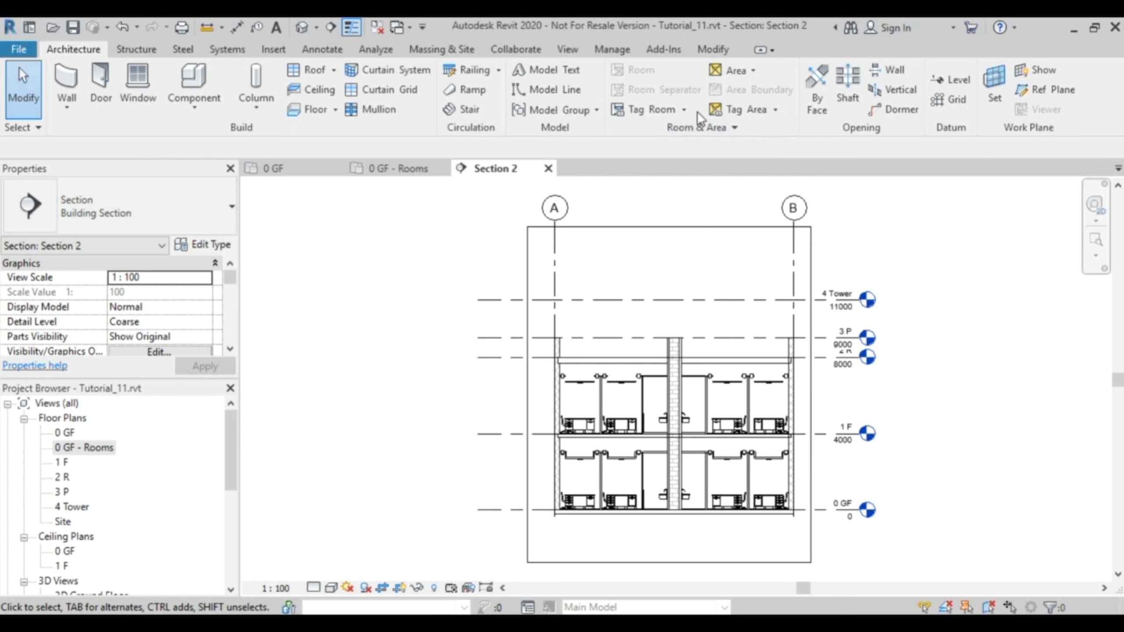
Tag ground-floor rooms 10, 11, 12, 13, 09 and 08 in the section with horizontal room tags without leaders
click(684, 110)
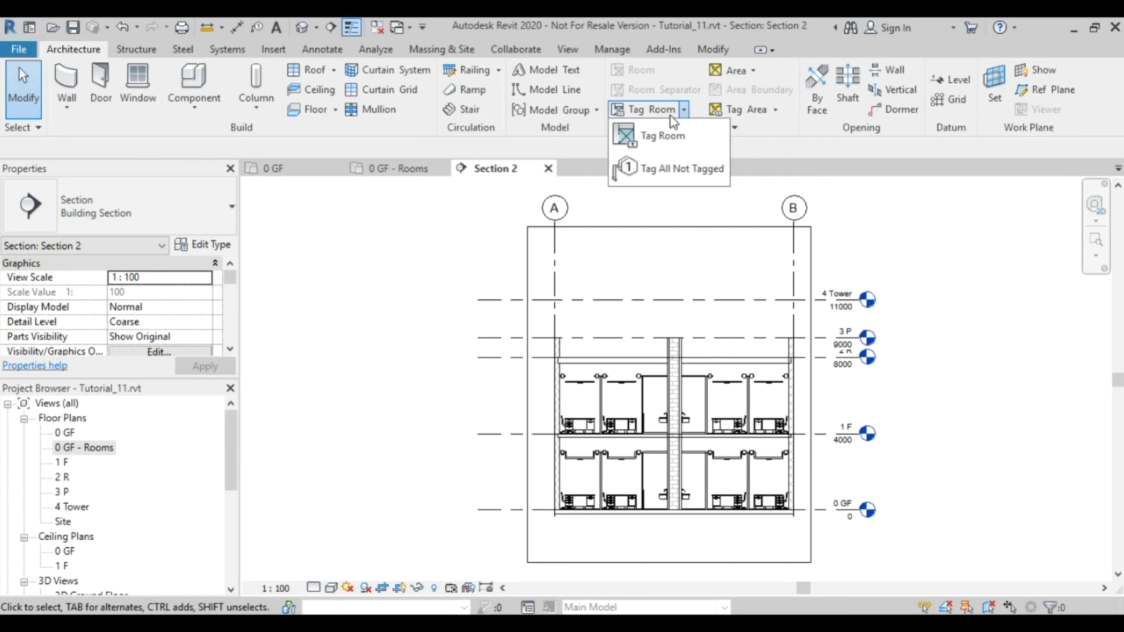
click(671, 137)
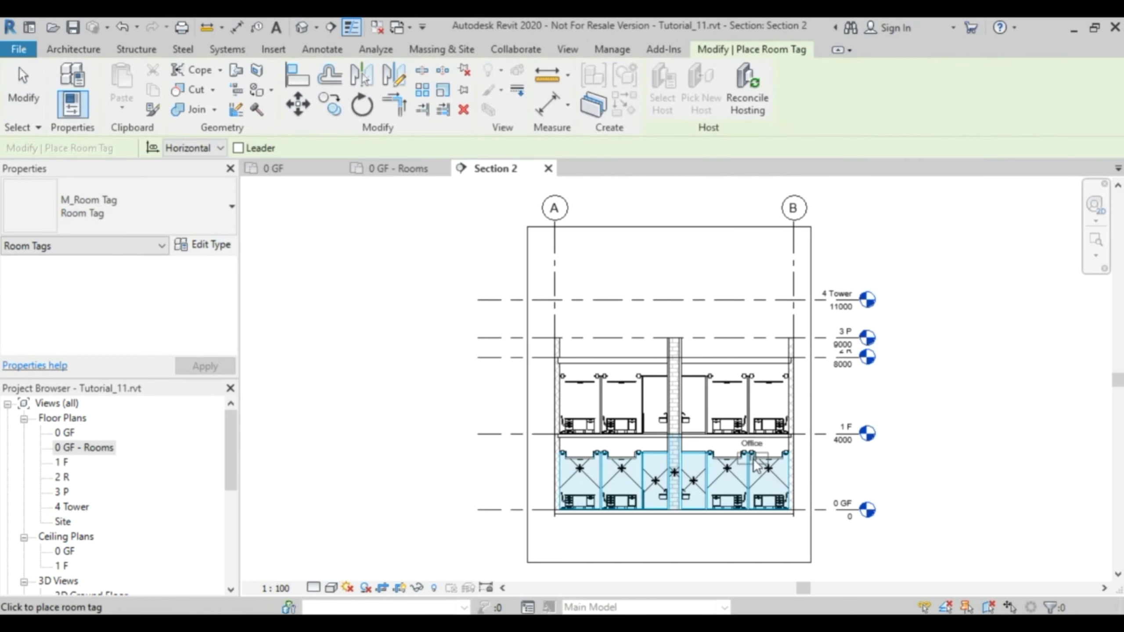
scroll(759, 476, up, 4)
middle_drag(779, 492, 877, 377)
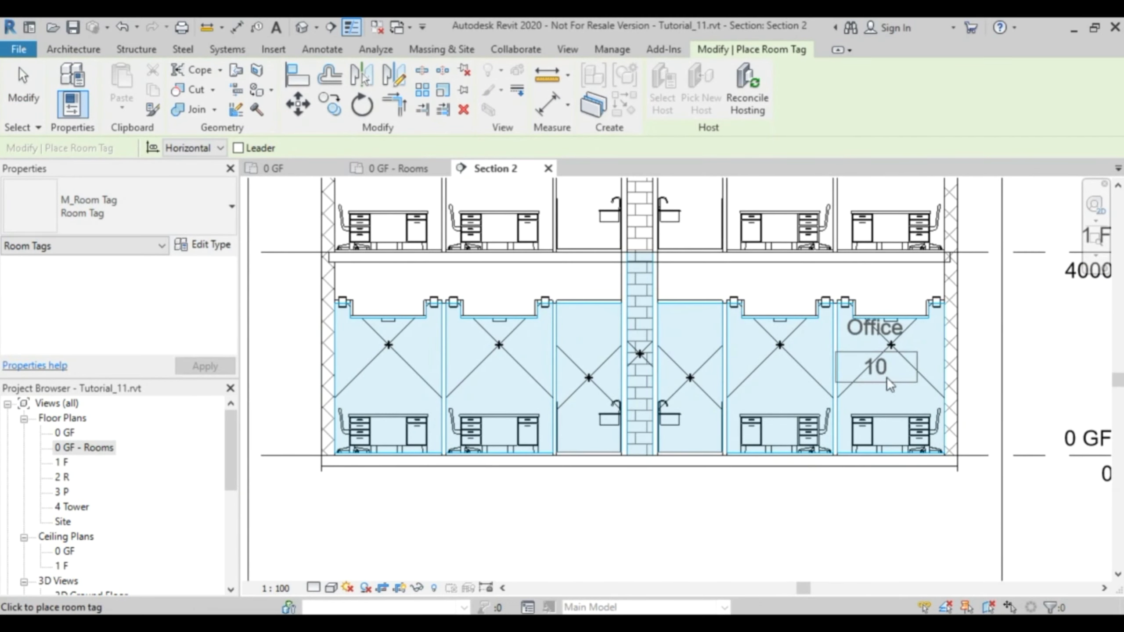
click(899, 388)
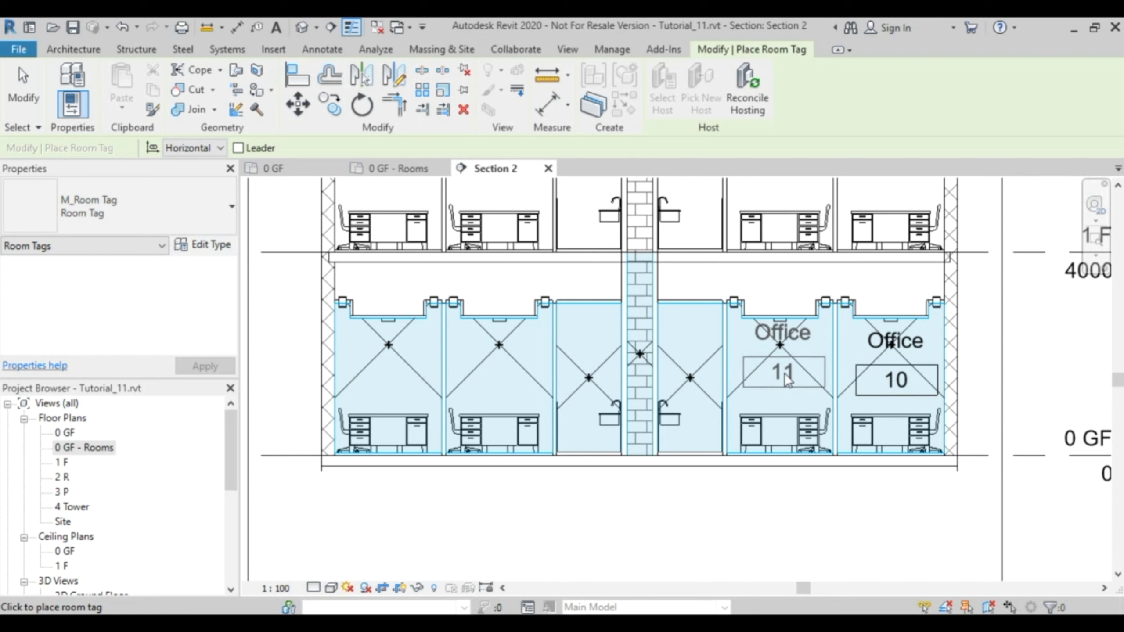
click(788, 384)
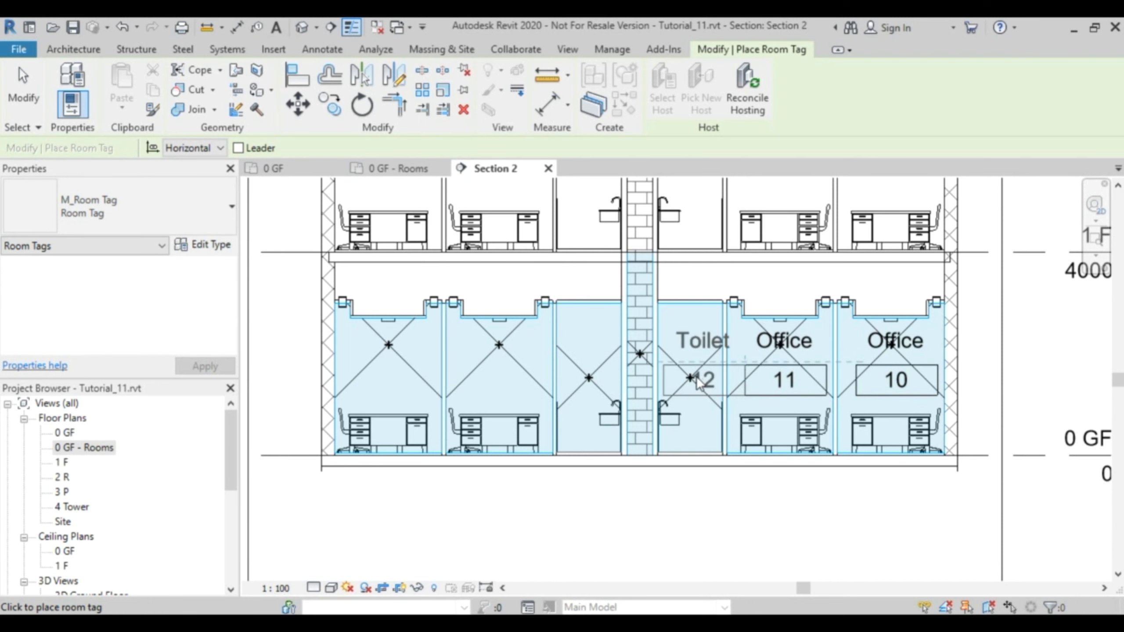
click(689, 377)
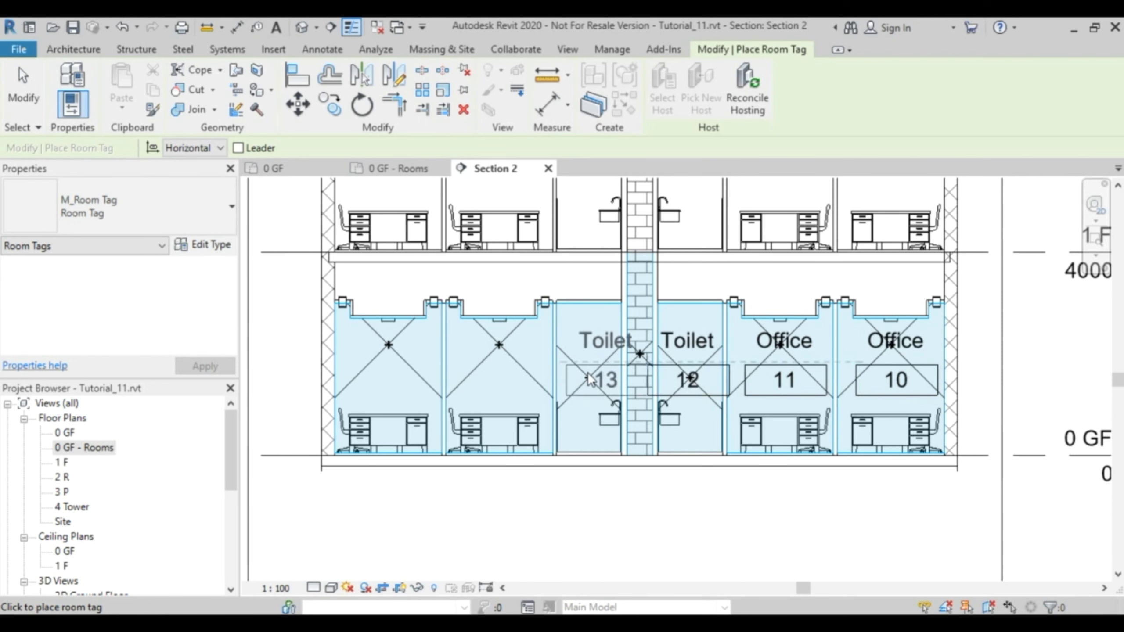
click(587, 373)
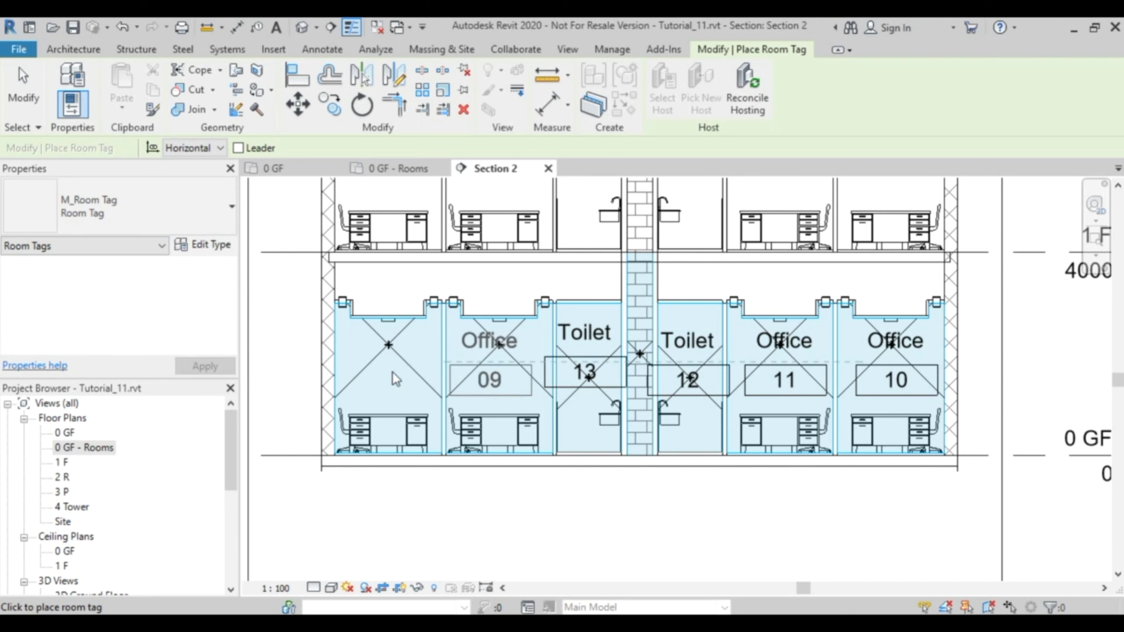
click(490, 381)
click(390, 372)
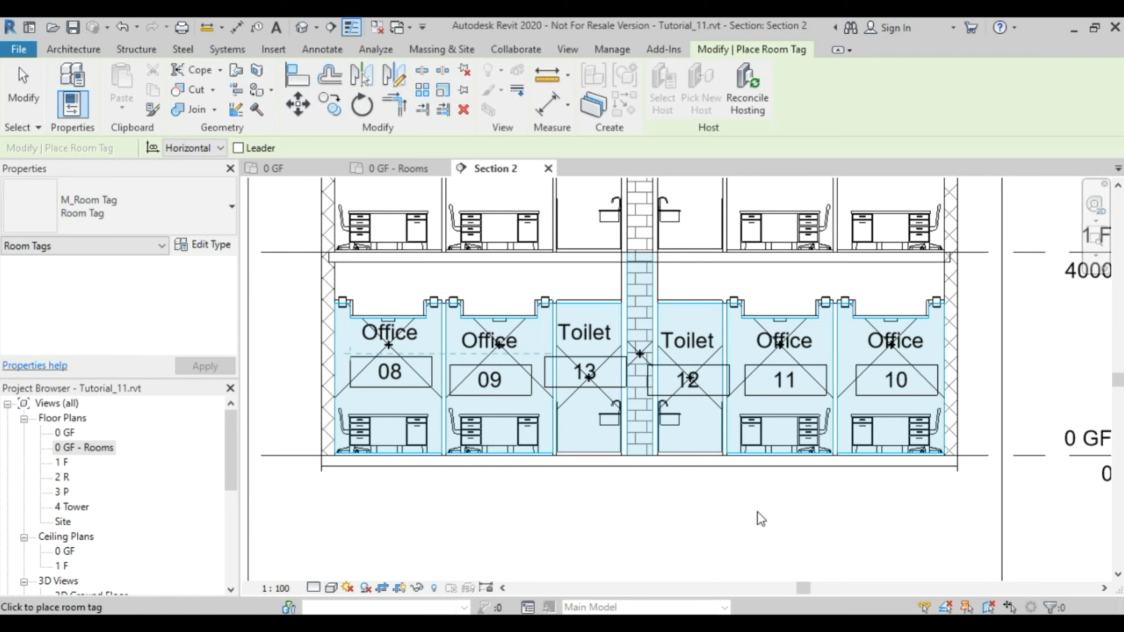
key(Escape)
key(Escape)
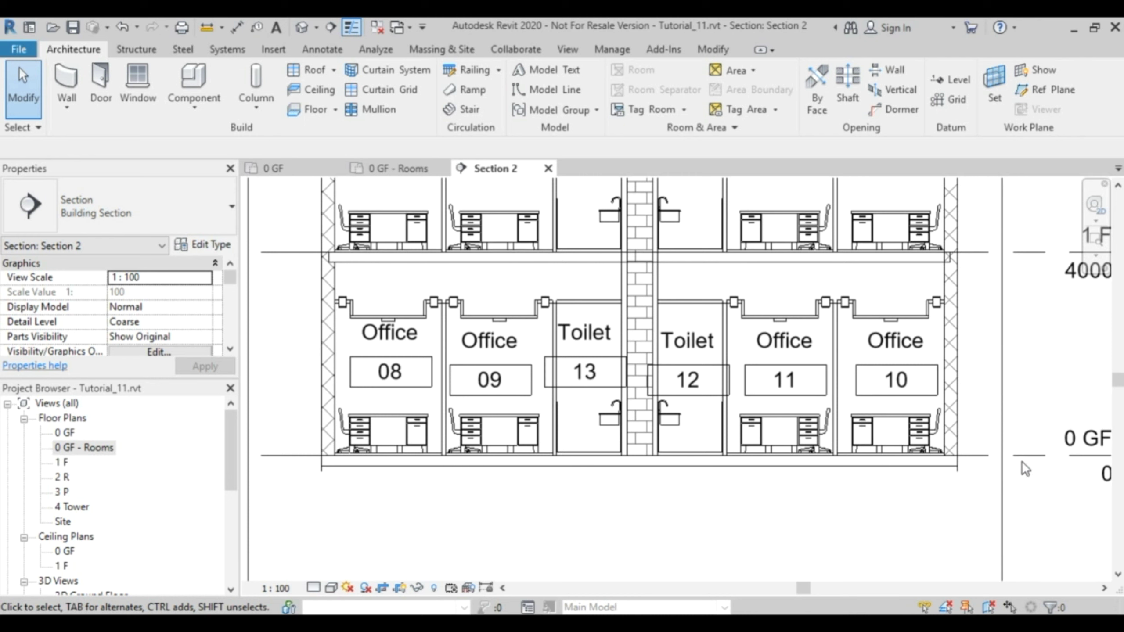
Return to the 0 GF - Rooms plan and open the view's color scheme for editing
click(400, 167)
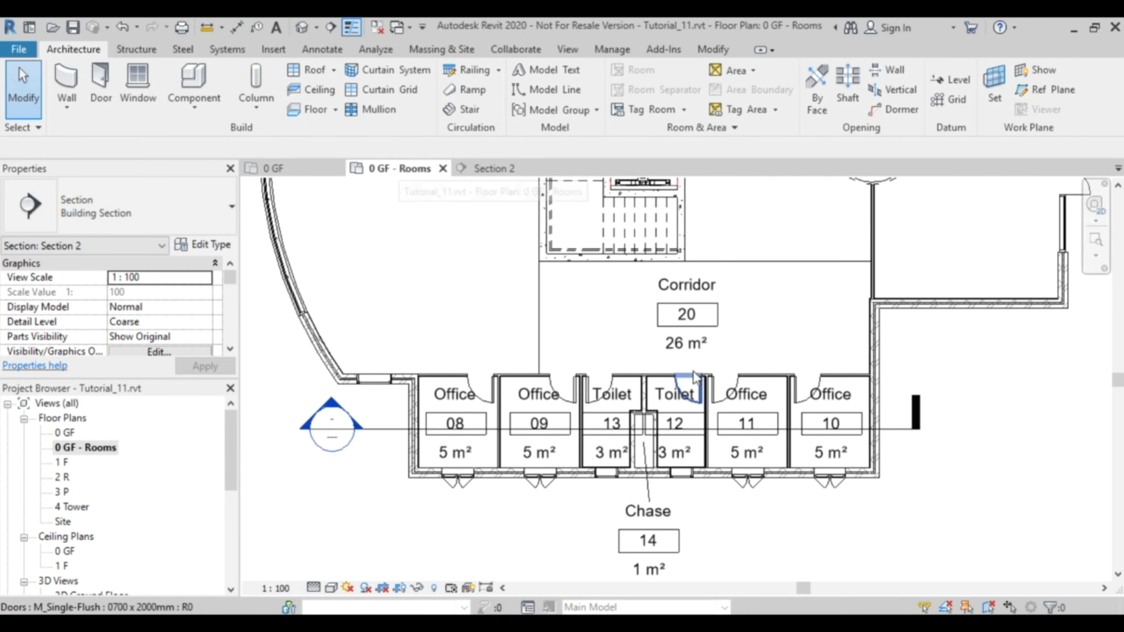
scroll(694, 379, down, 5)
middle_drag(693, 522, 682, 483)
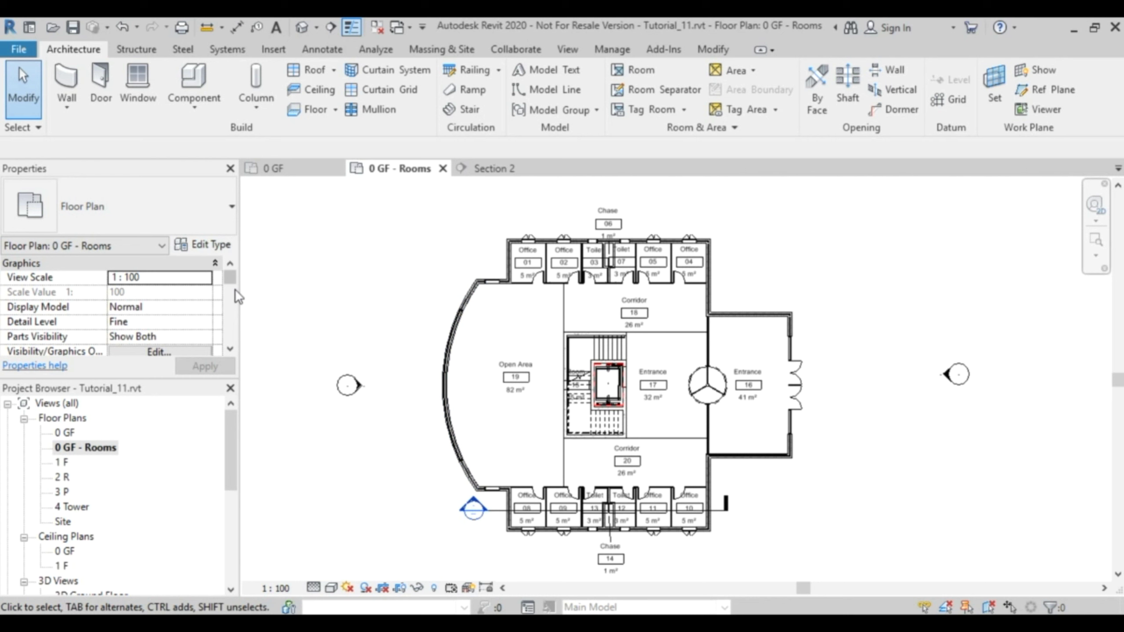
drag(232, 277, 310, 296)
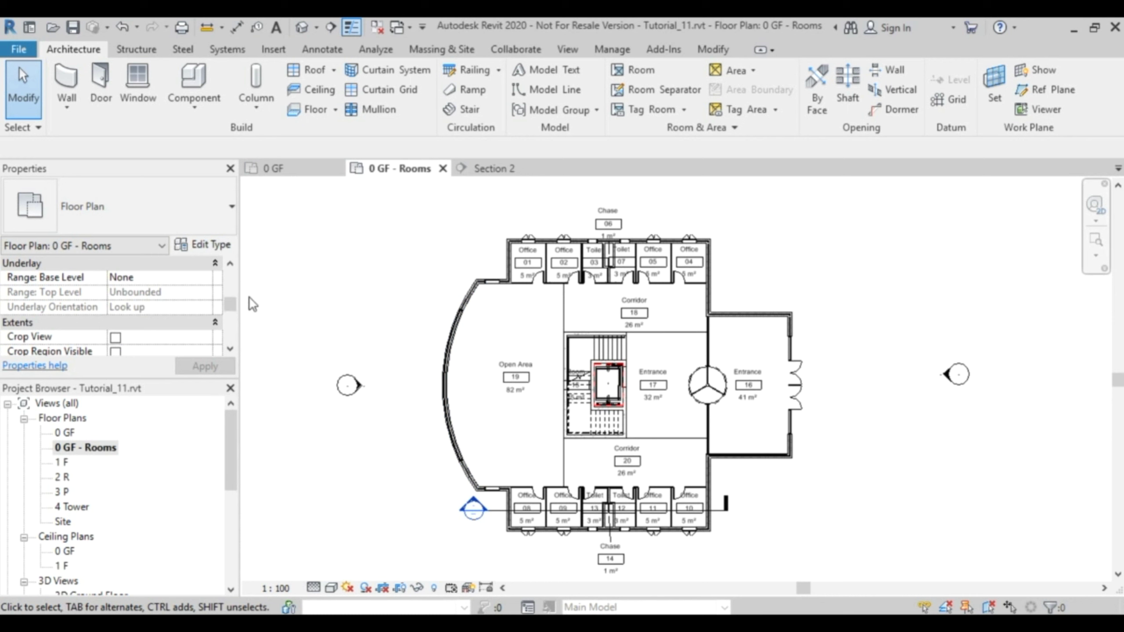
mouse_move(232, 306)
mouse_down()
mouse_move(233, 315)
mouse_move(237, 297)
mouse_up()
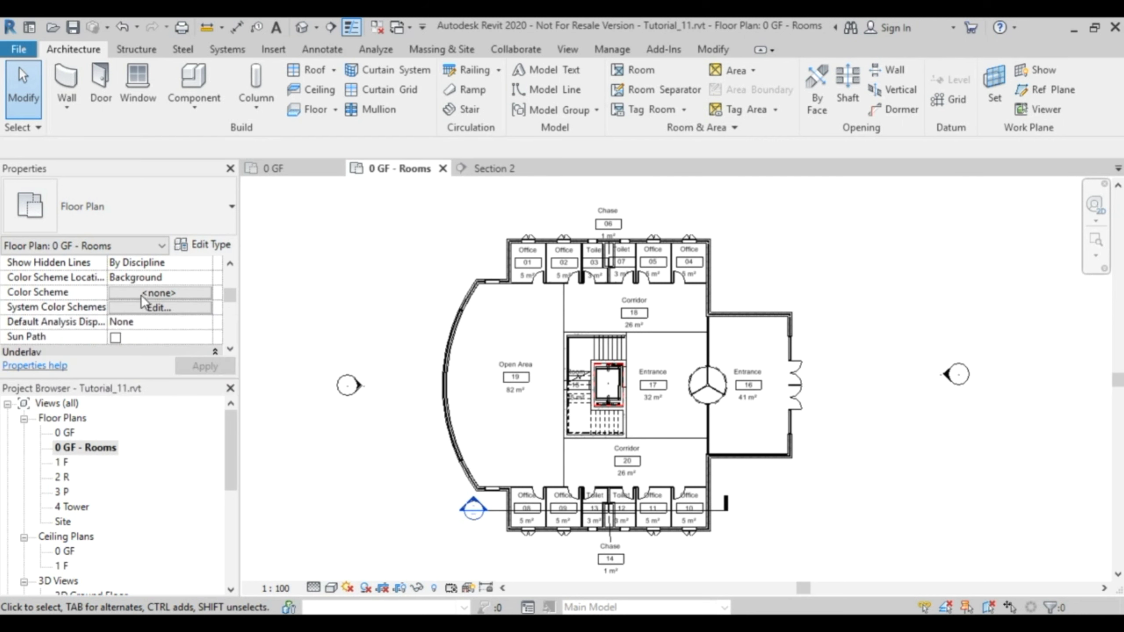
click(161, 294)
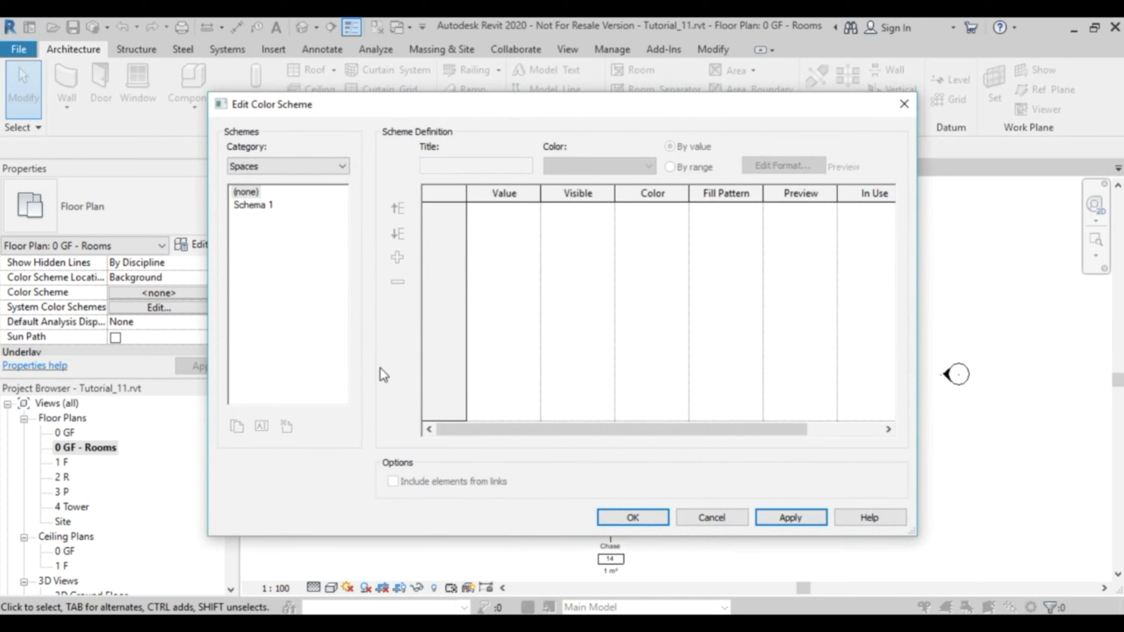
Try to color Schema 1 of the Spaces category by Name
click(259, 208)
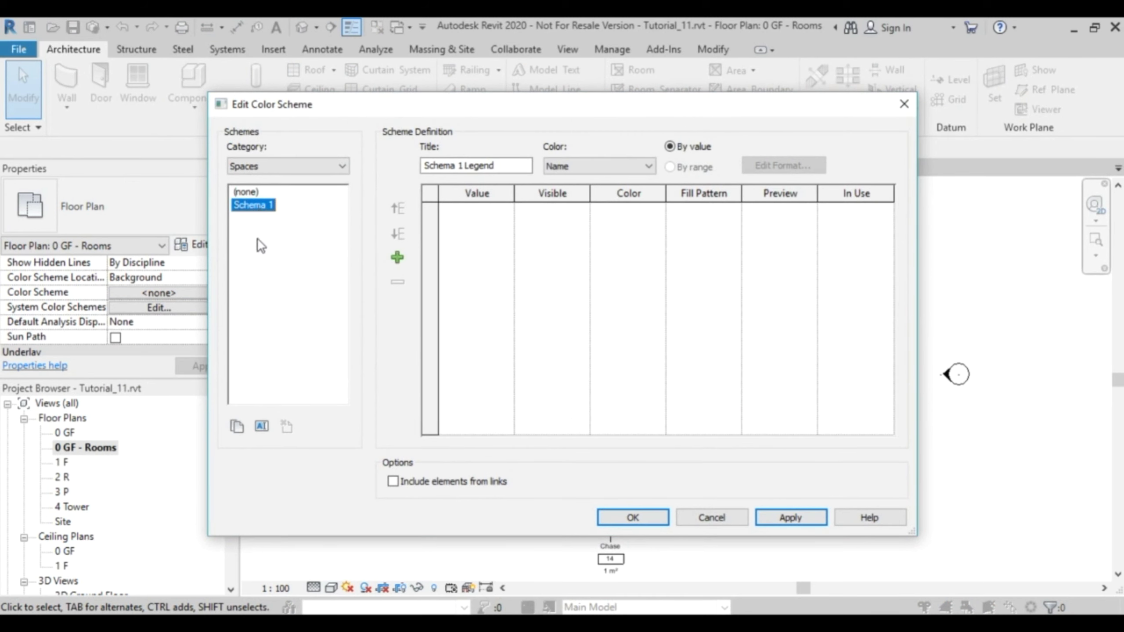
click(267, 206)
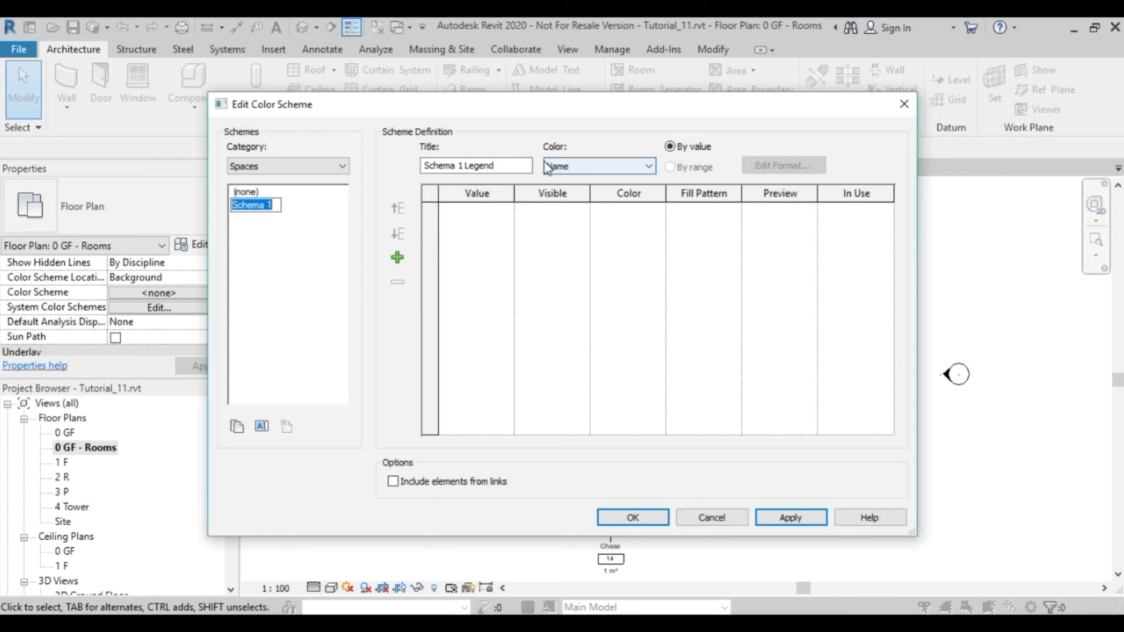
click(636, 166)
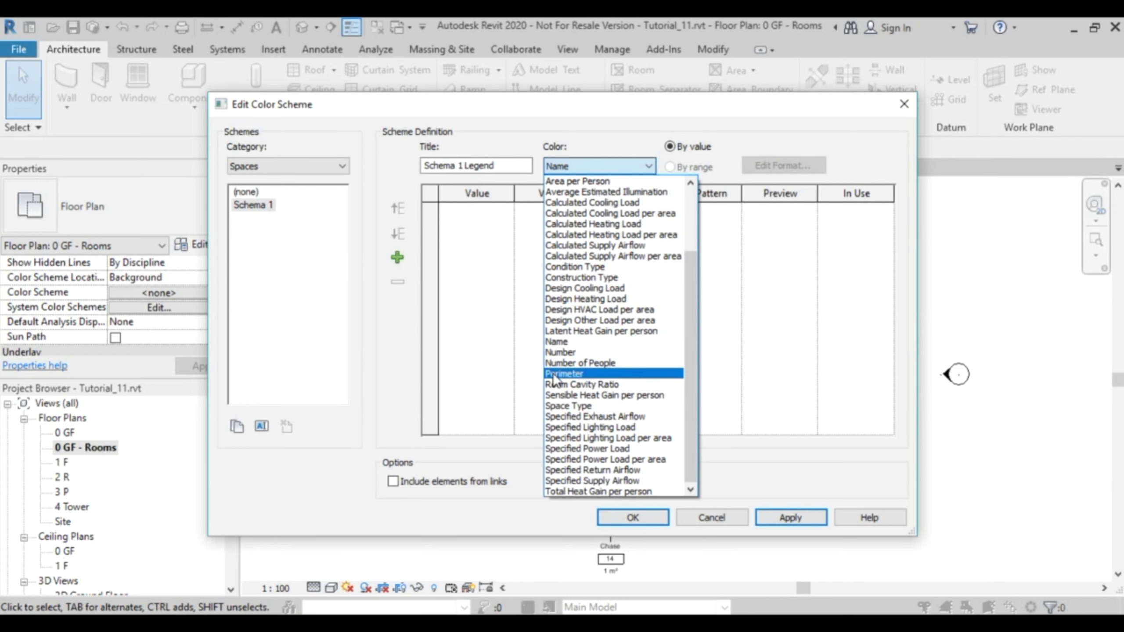
scroll(673, 243, up, 2)
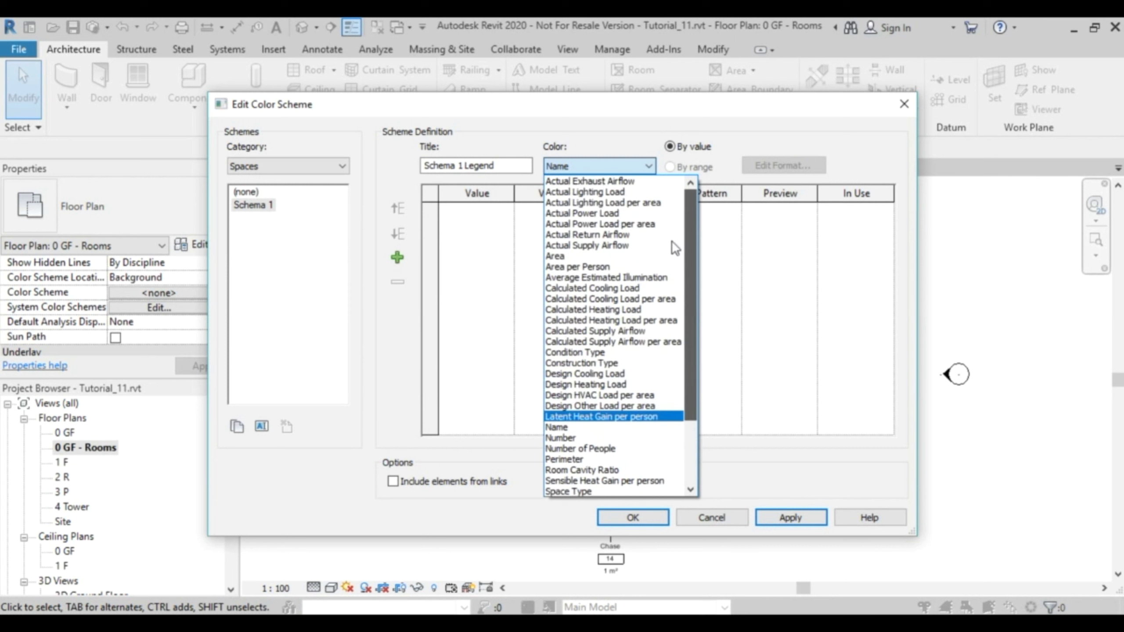
scroll(692, 310, down, 2)
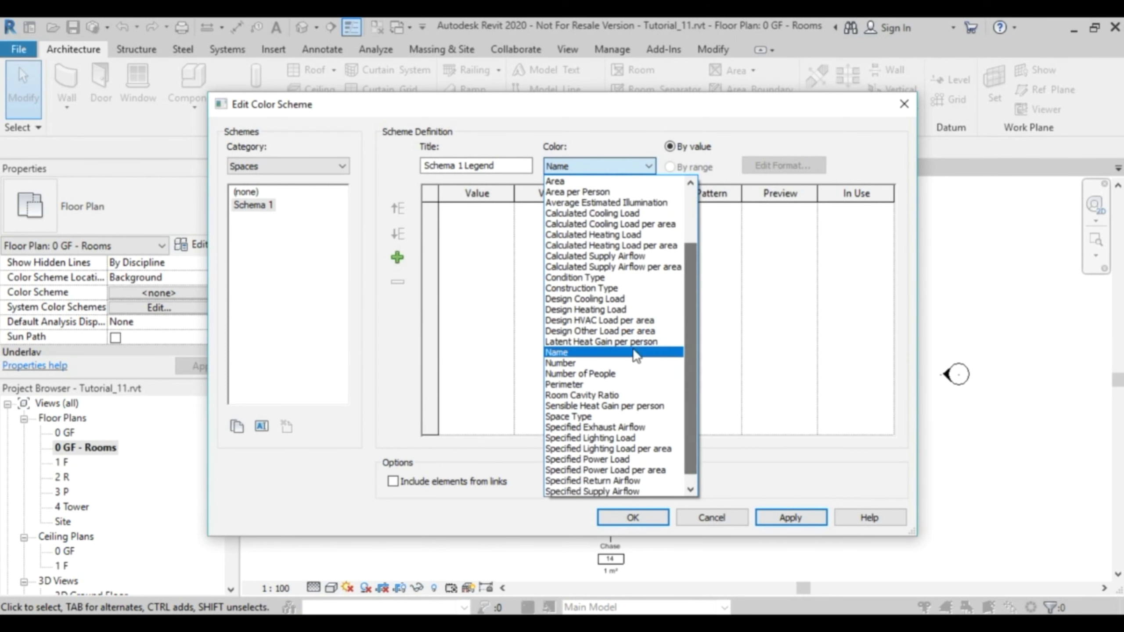
click(568, 357)
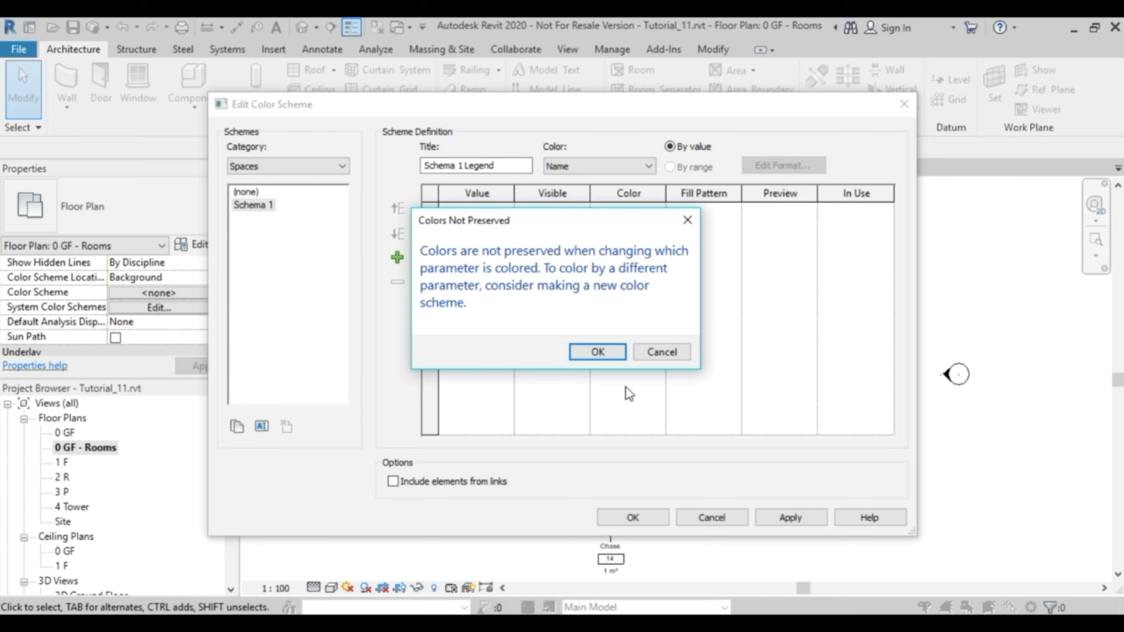
click(598, 353)
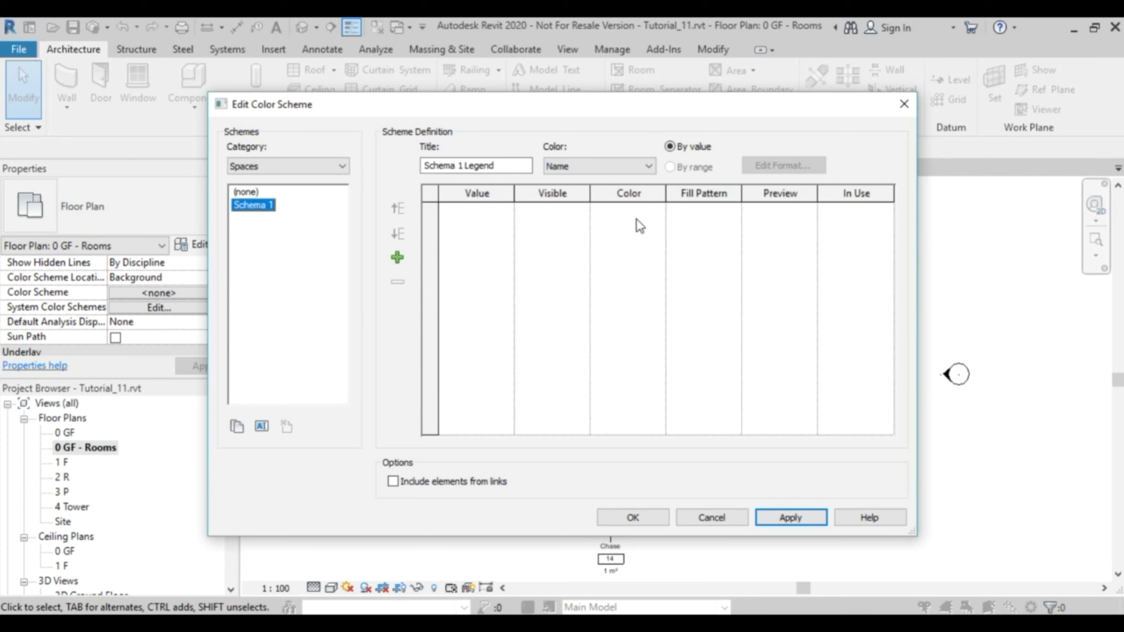
click(646, 166)
click(577, 345)
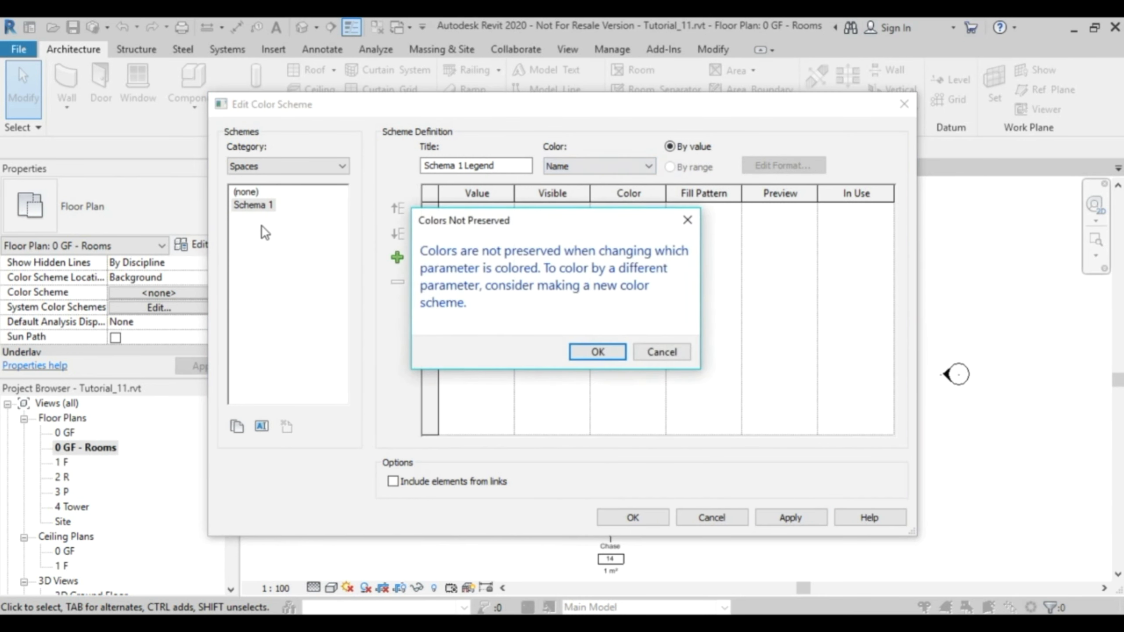
click(662, 352)
Switch the color scheme category to Rooms and choose the Name scheme after comparing it with Department
click(313, 165)
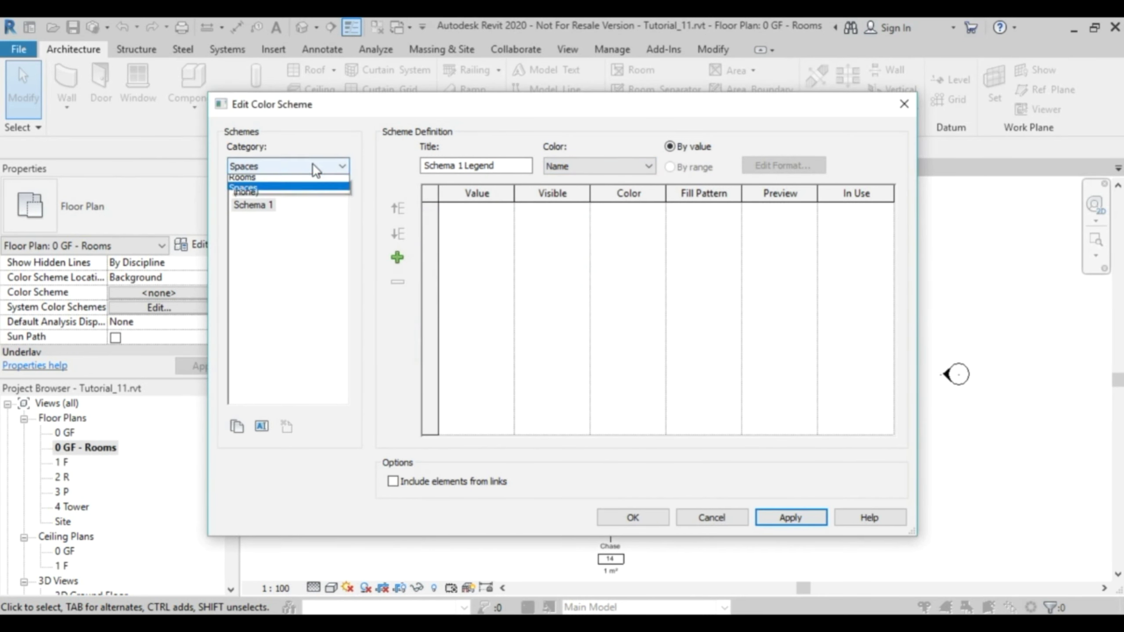
click(268, 192)
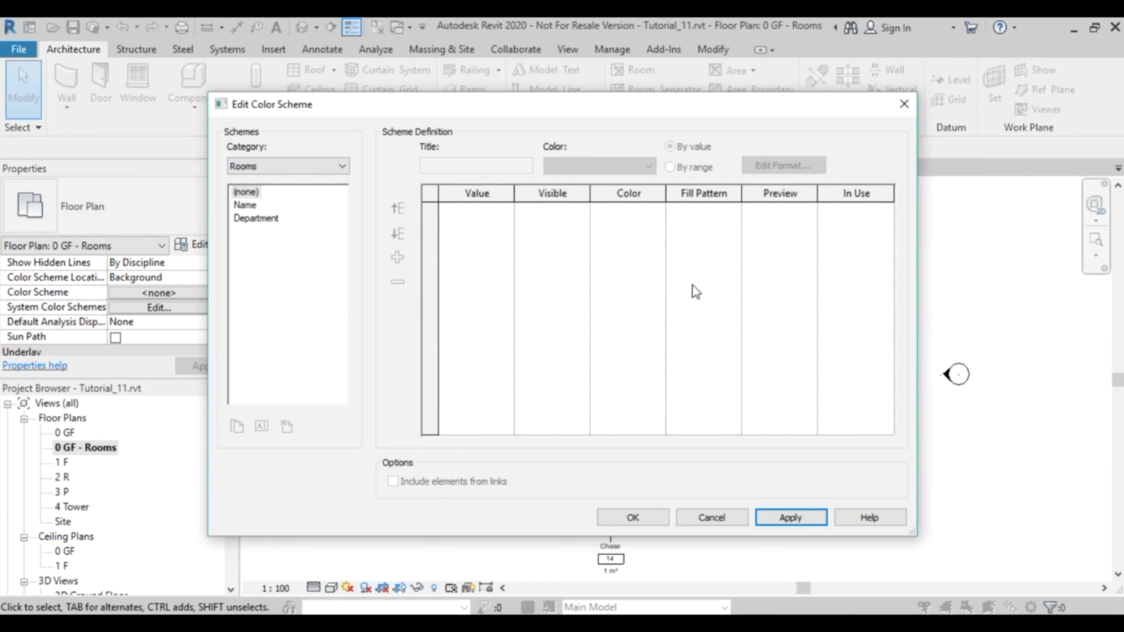
click(245, 205)
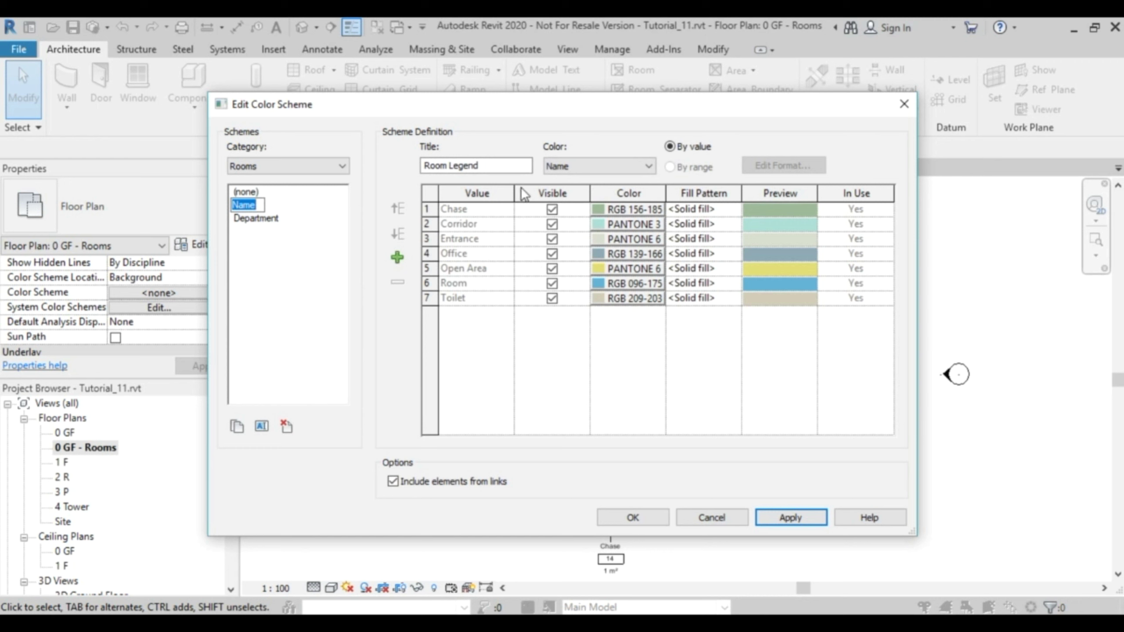
click(257, 219)
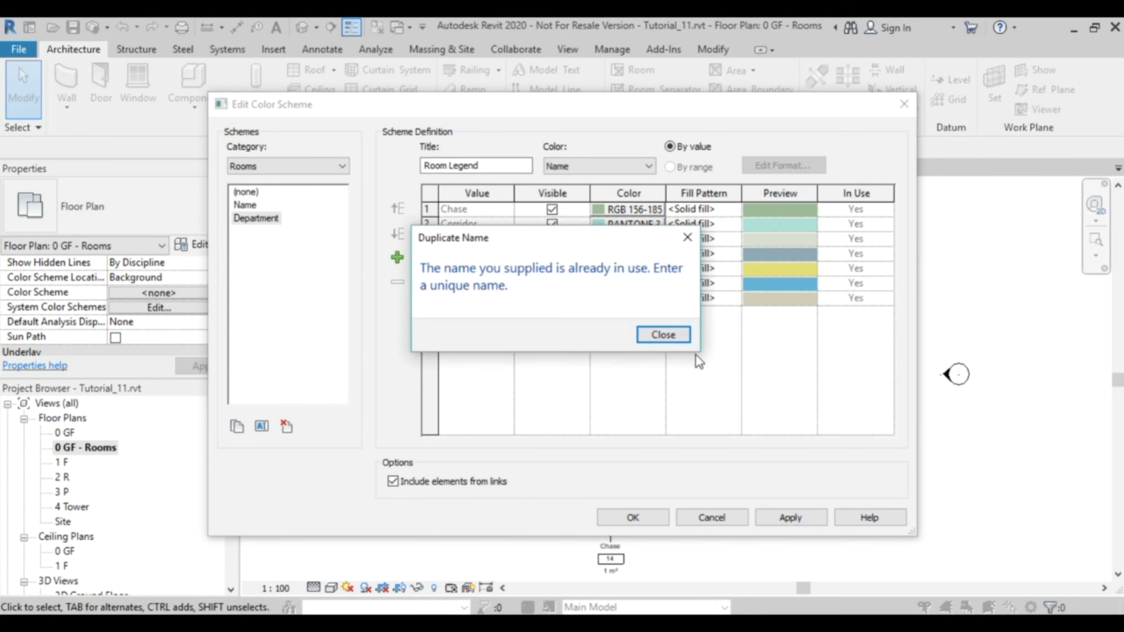
click(684, 337)
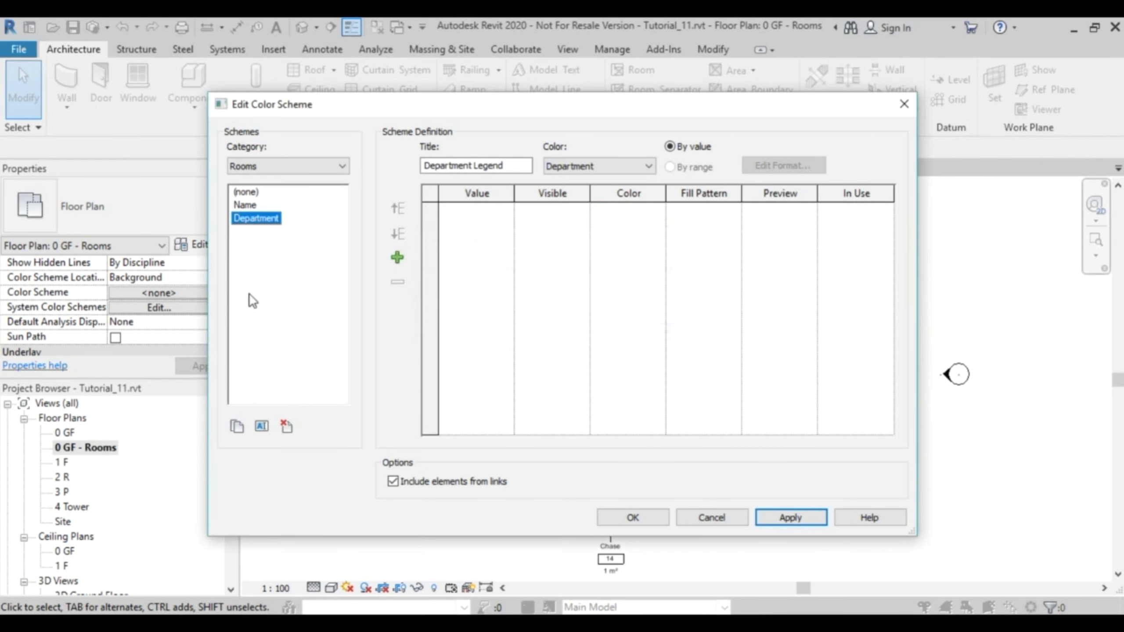
click(247, 205)
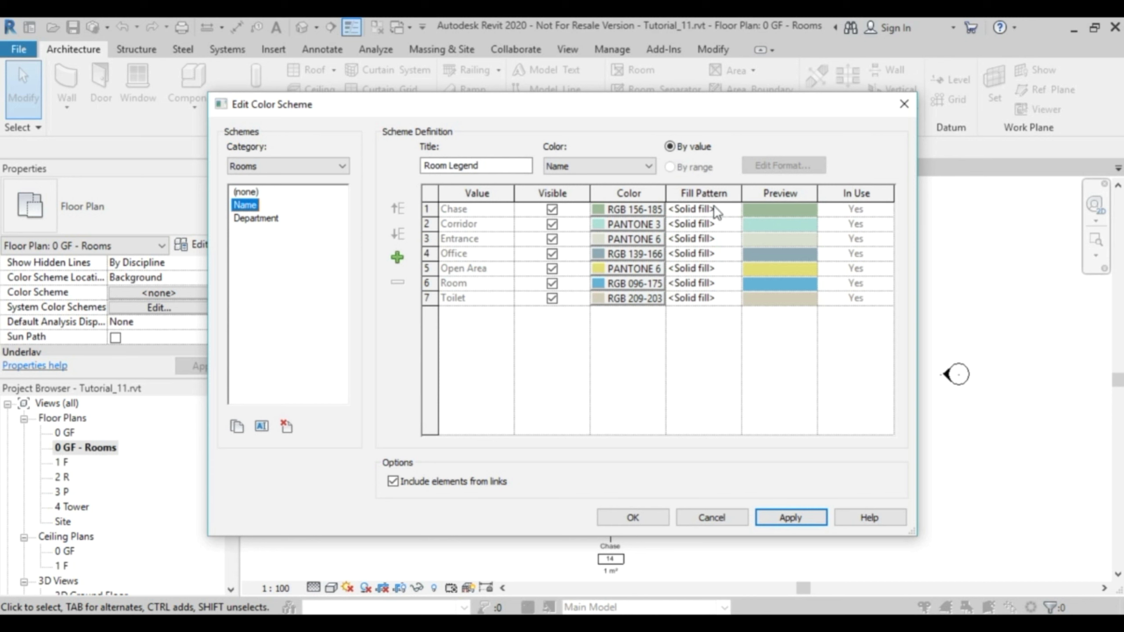
Try the Aluminum fill pattern for the Chase rooms and set it back to Solid fill
click(729, 211)
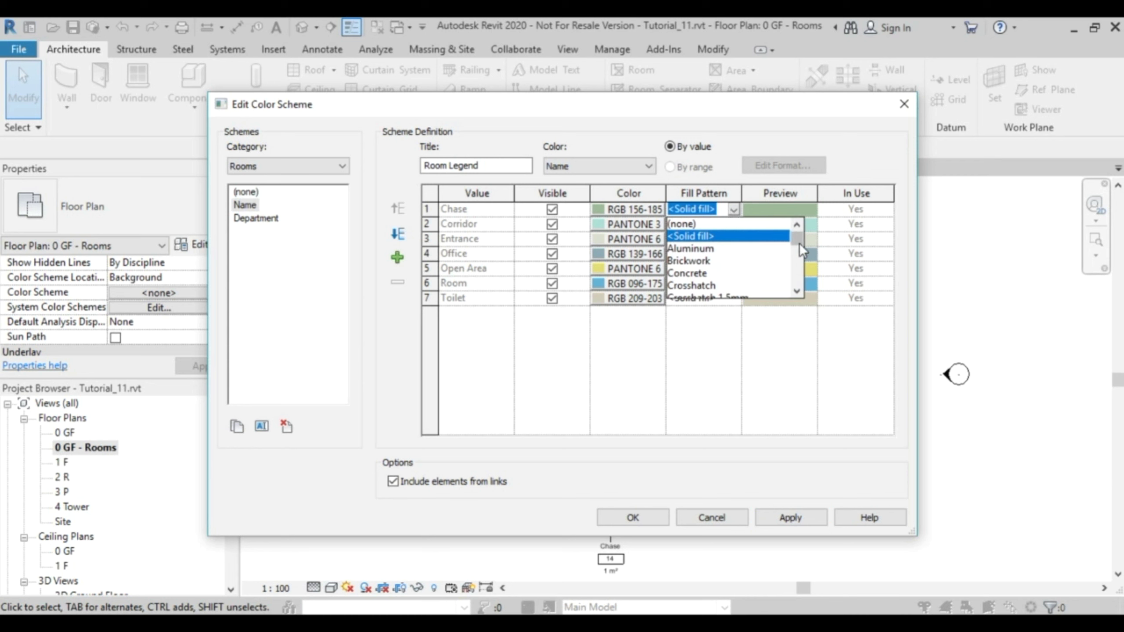
click(705, 248)
click(733, 211)
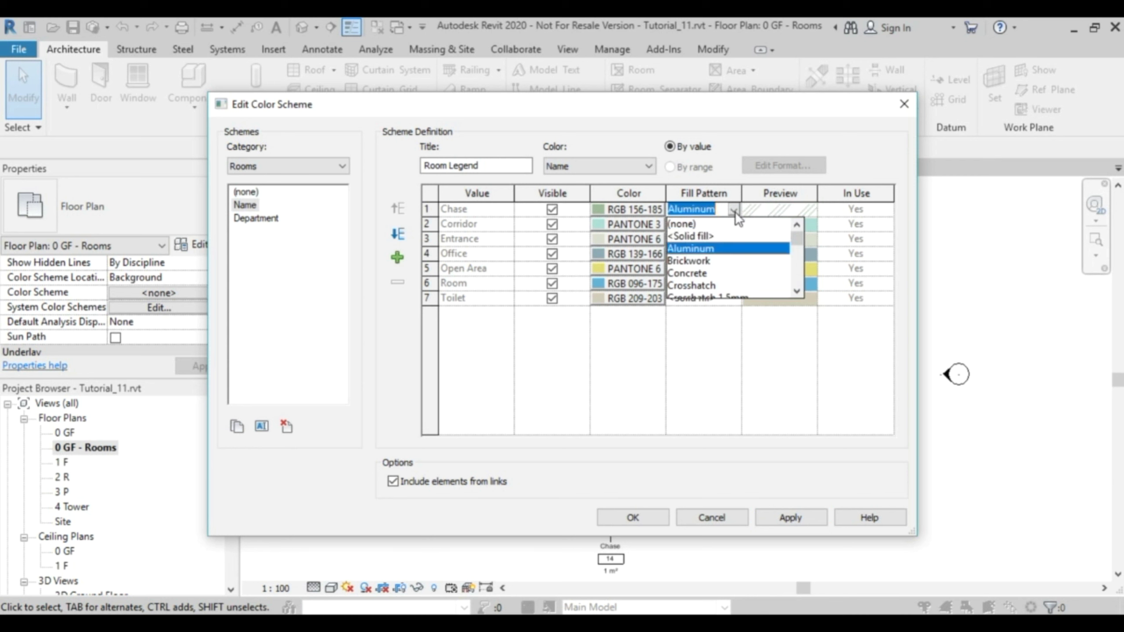
click(707, 236)
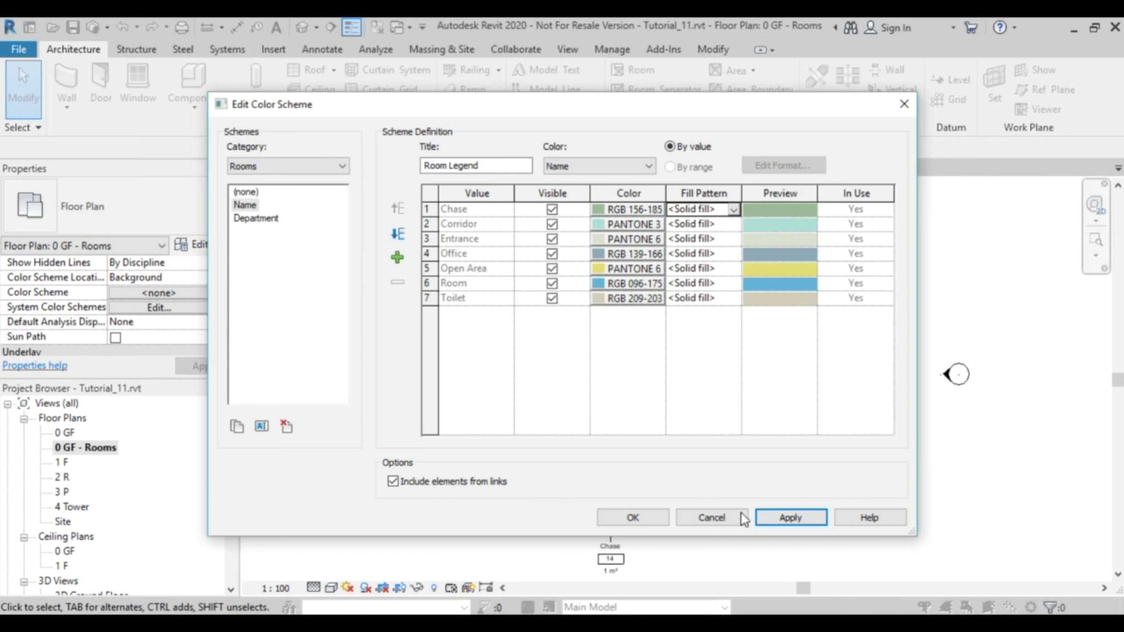
Apply the Name color scheme to the plan and place a color fill legend beside the building's entrance side
click(634, 517)
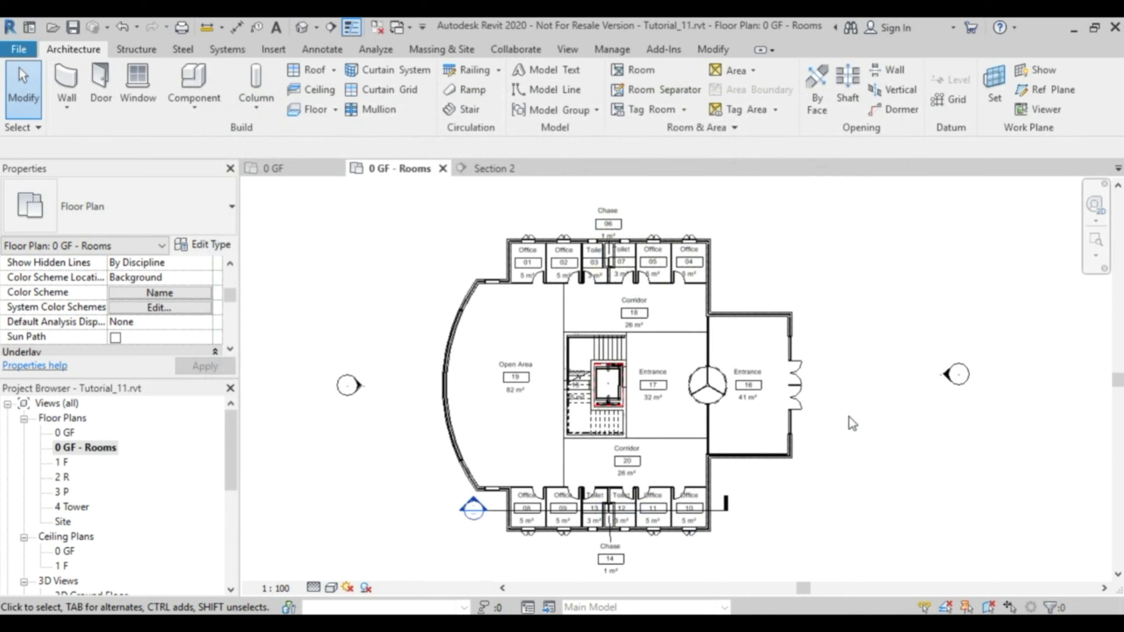
click(377, 50)
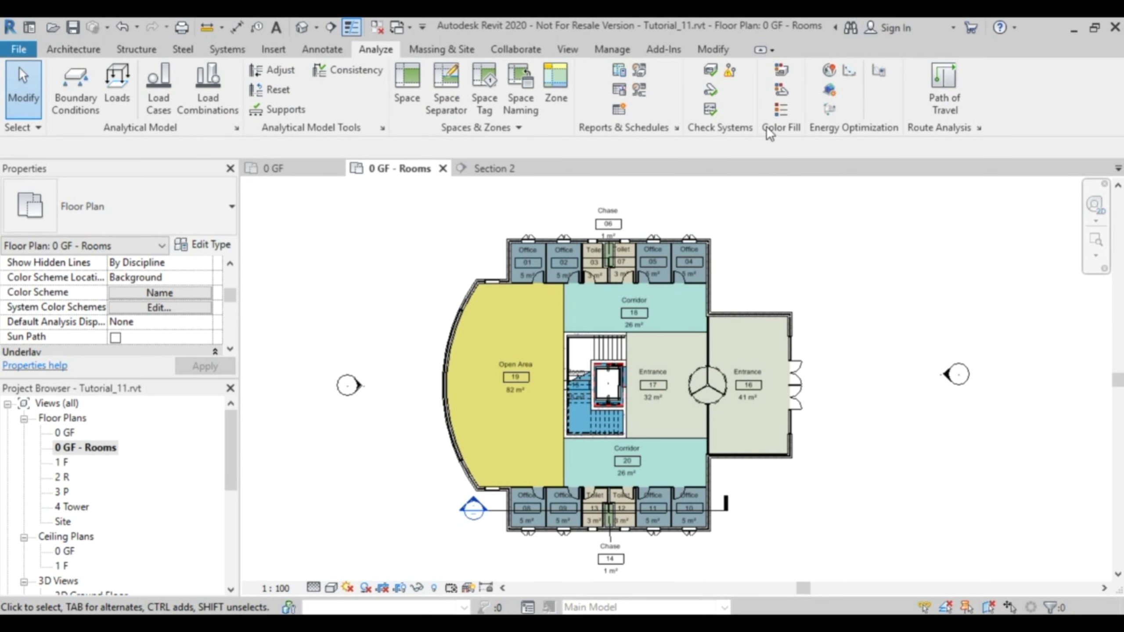
click(782, 110)
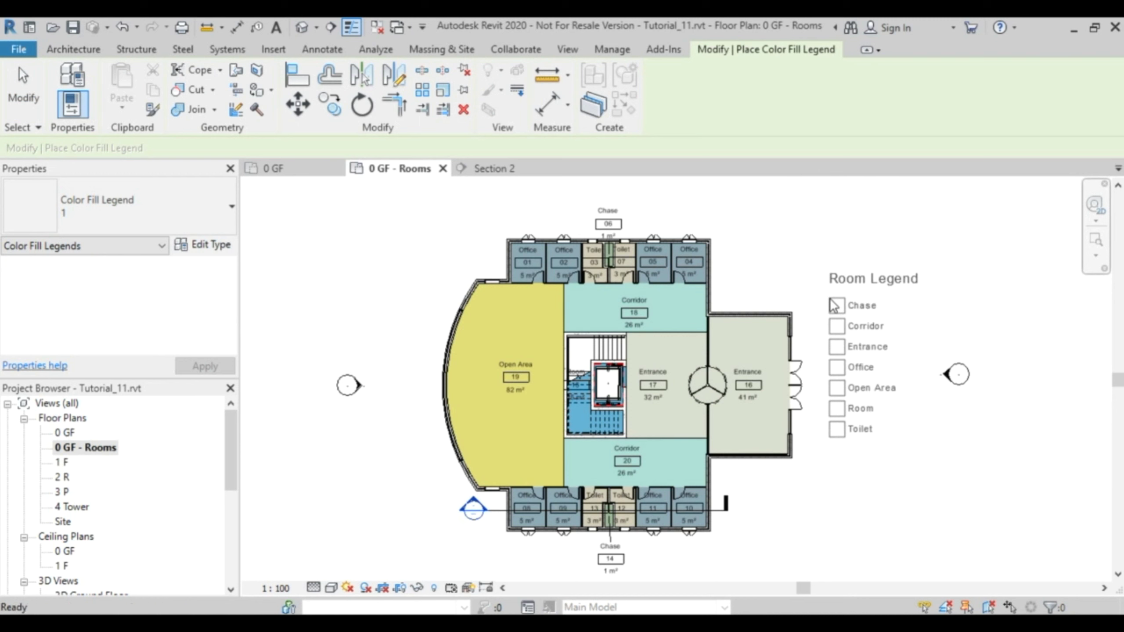
key(Escape)
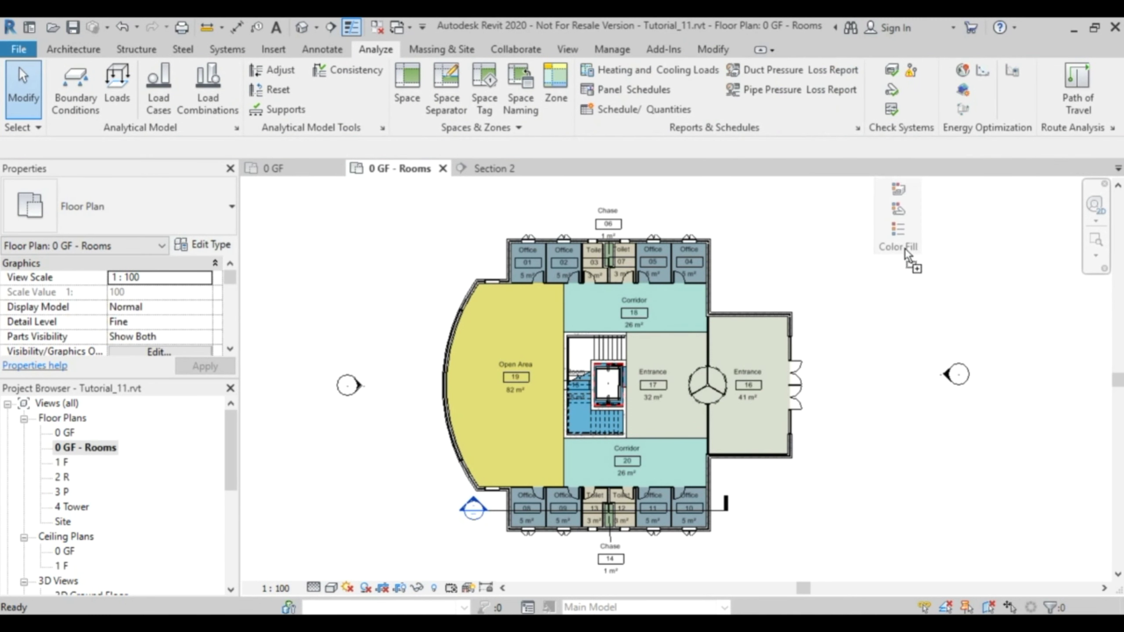
mouse_move(931, 256)
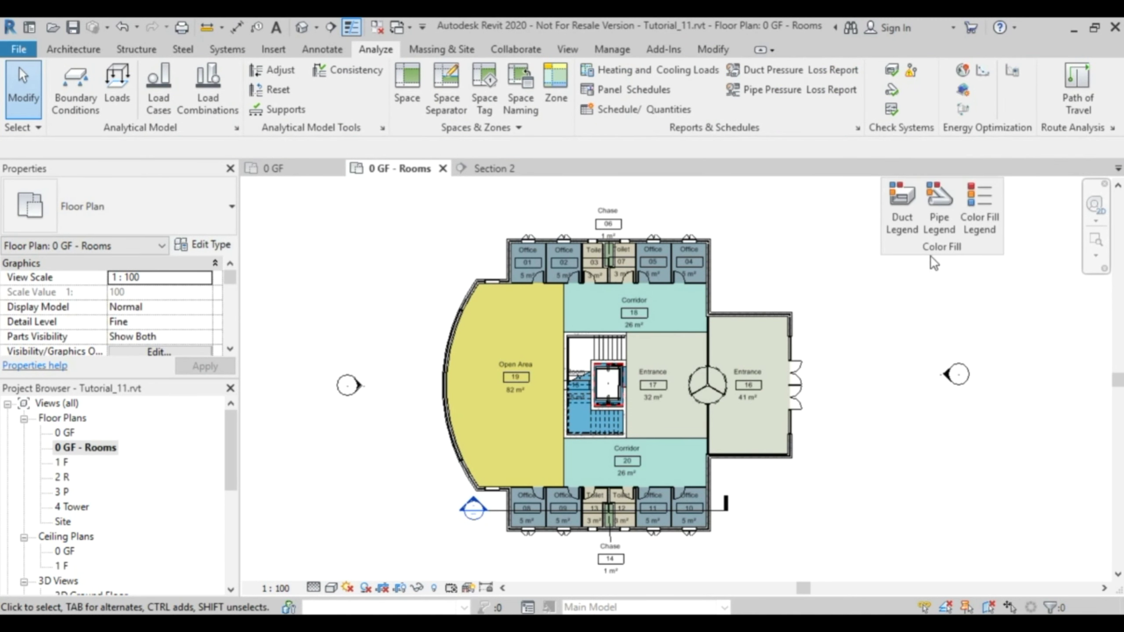
click(976, 219)
click(832, 323)
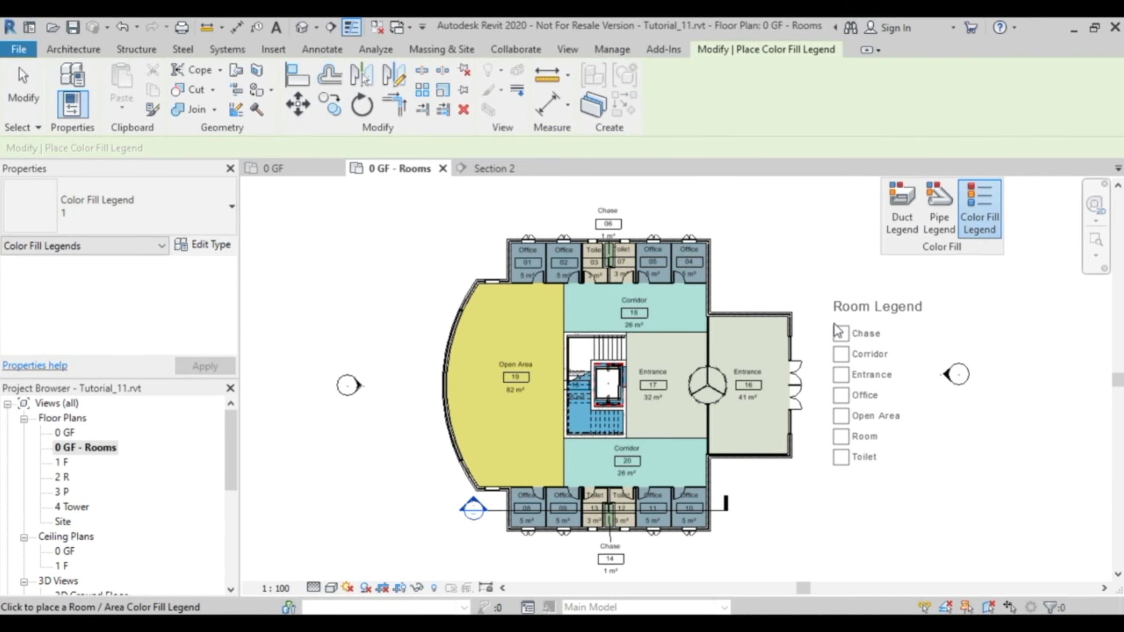
click(929, 465)
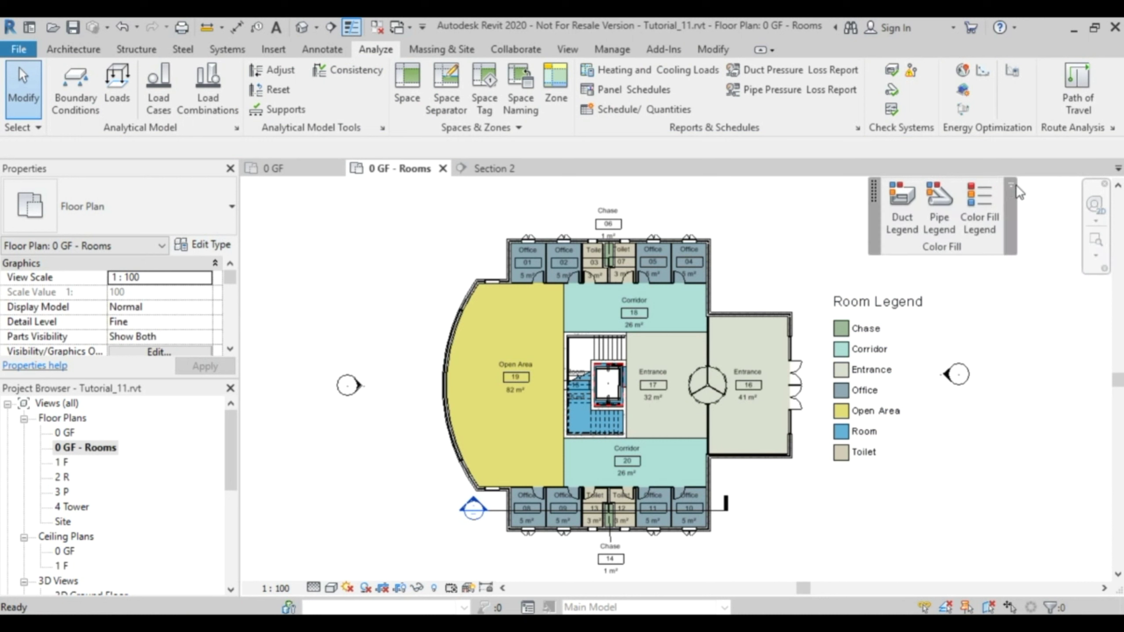
click(1012, 184)
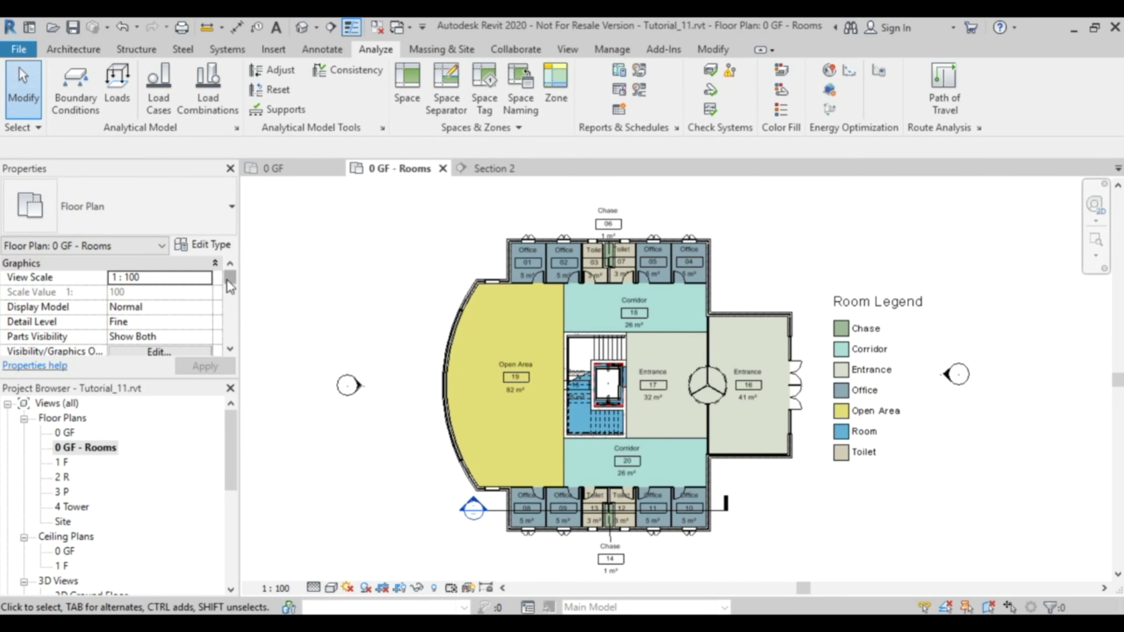
Add a new entry named Meeting to the plan's Name color scheme for rooms and apply the scheme
drag(230, 279, 231, 297)
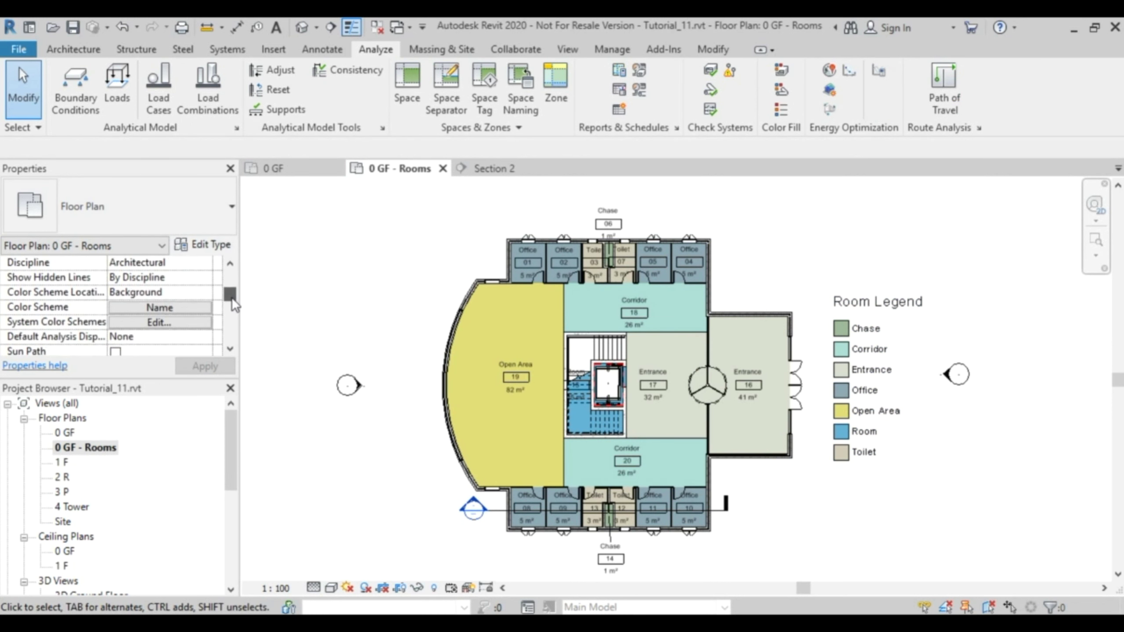
click(194, 307)
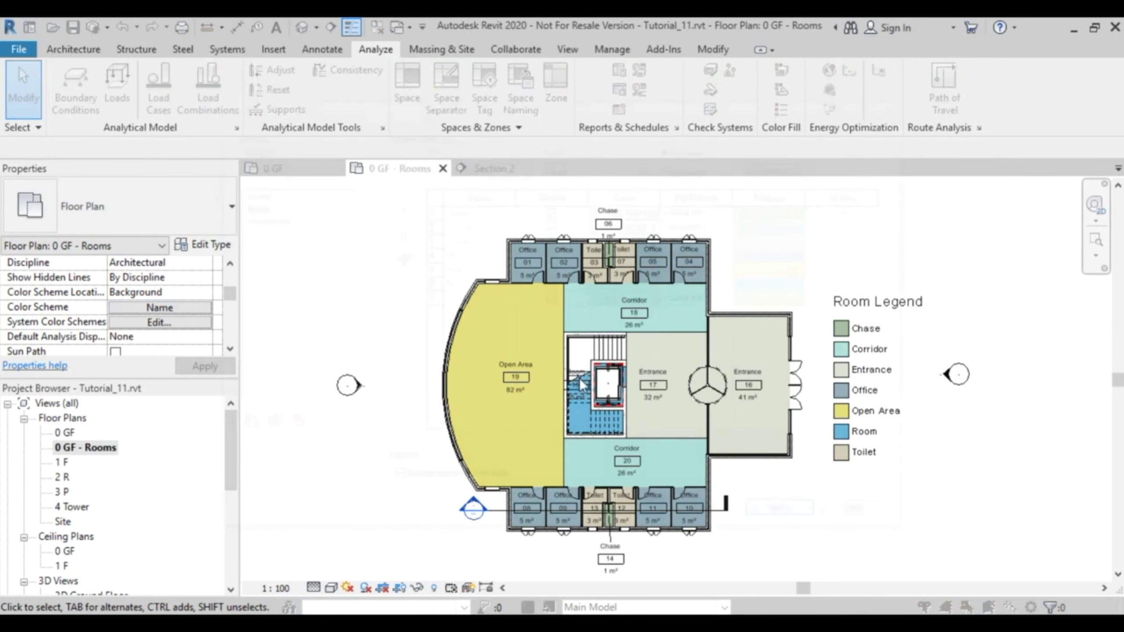
click(398, 257)
click(653, 341)
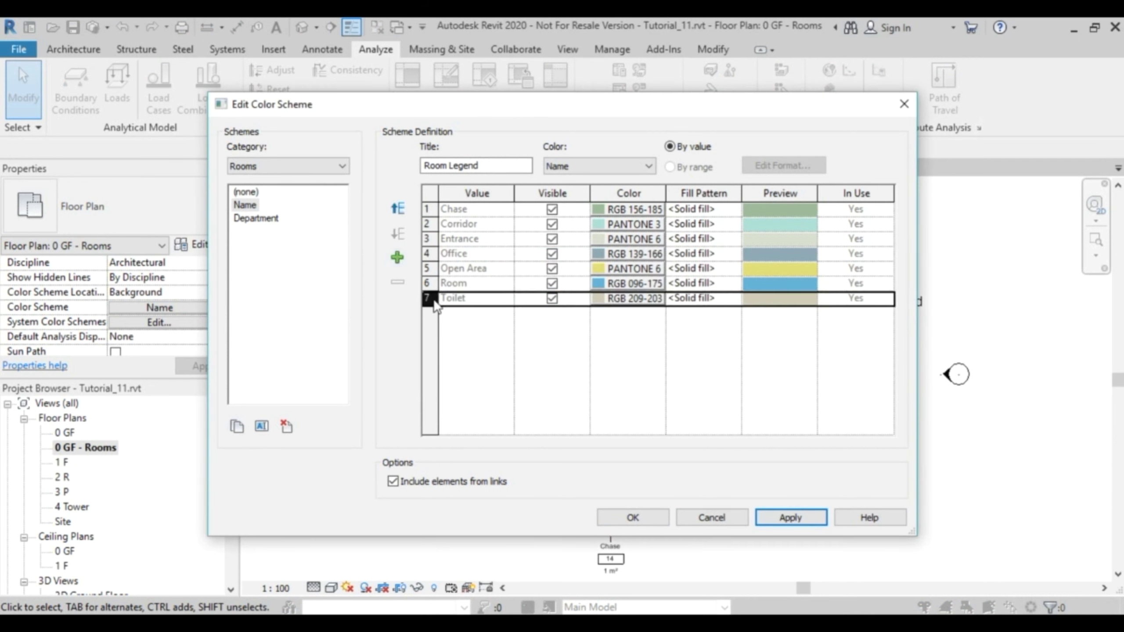
click(398, 259)
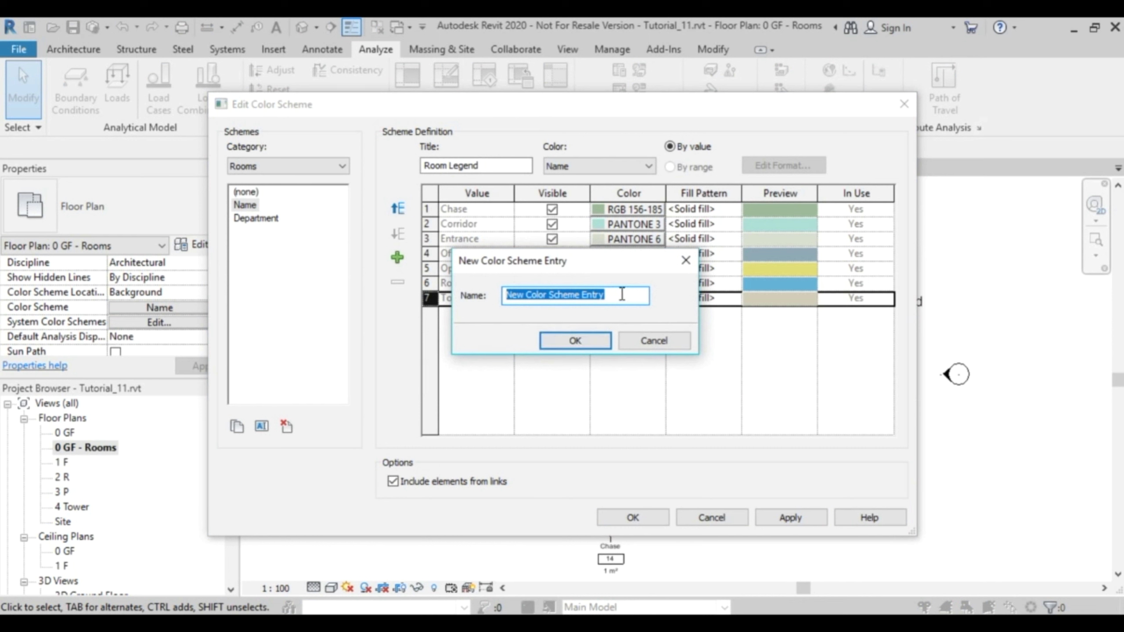
text(M)
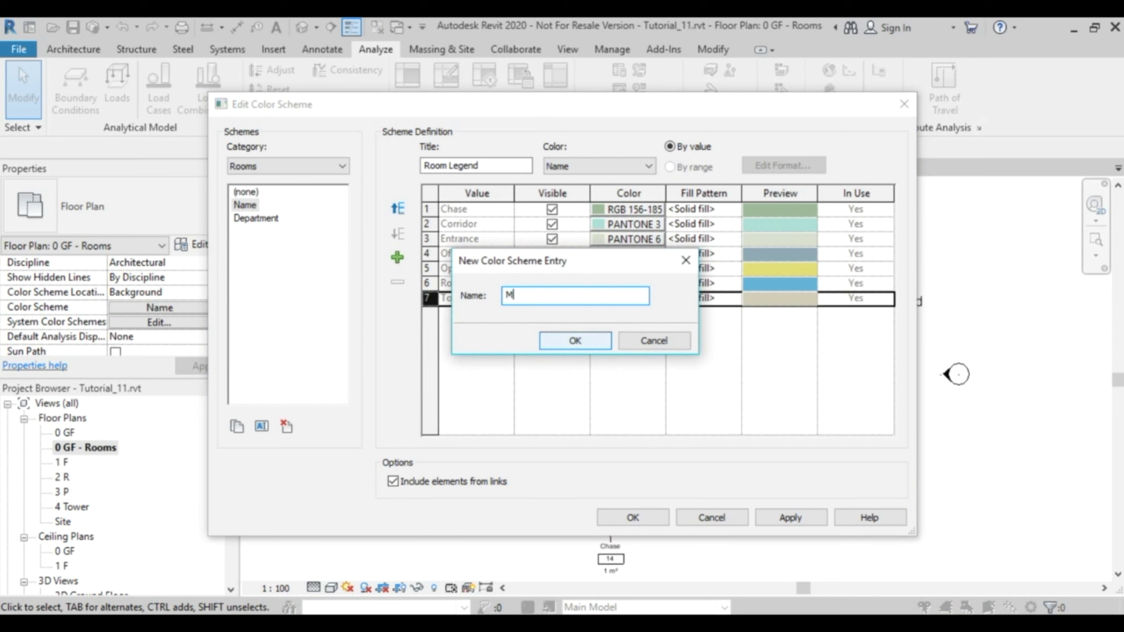
text(eeting Room)
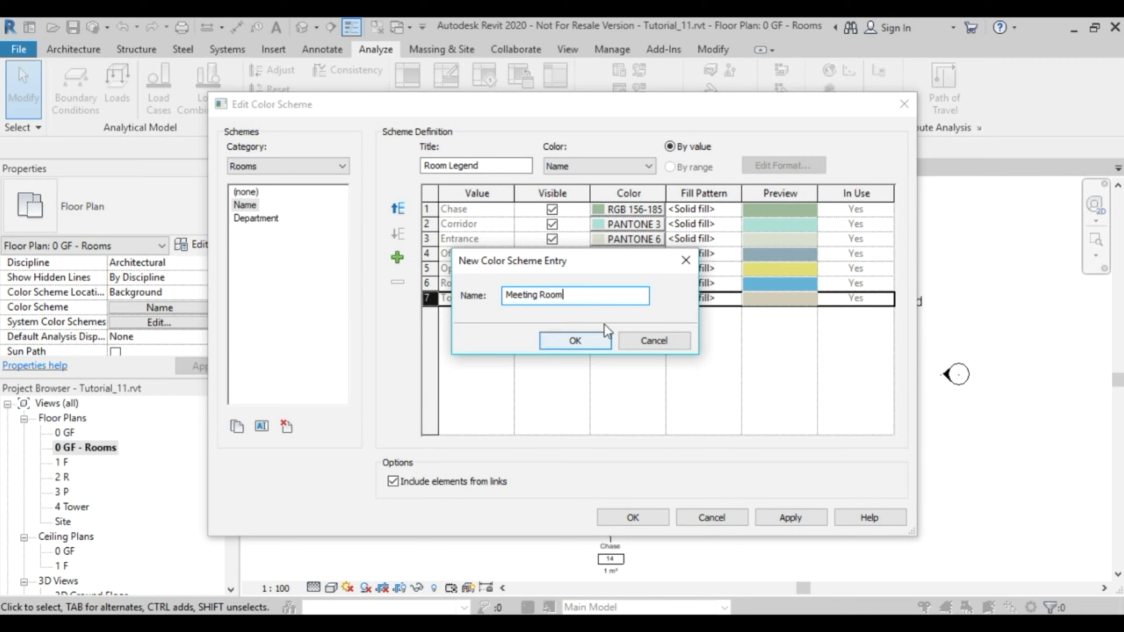
key(BackSpace)
key(BackSpace)
key(BackSpace)
key(BackSpace)
key(BackSpace)
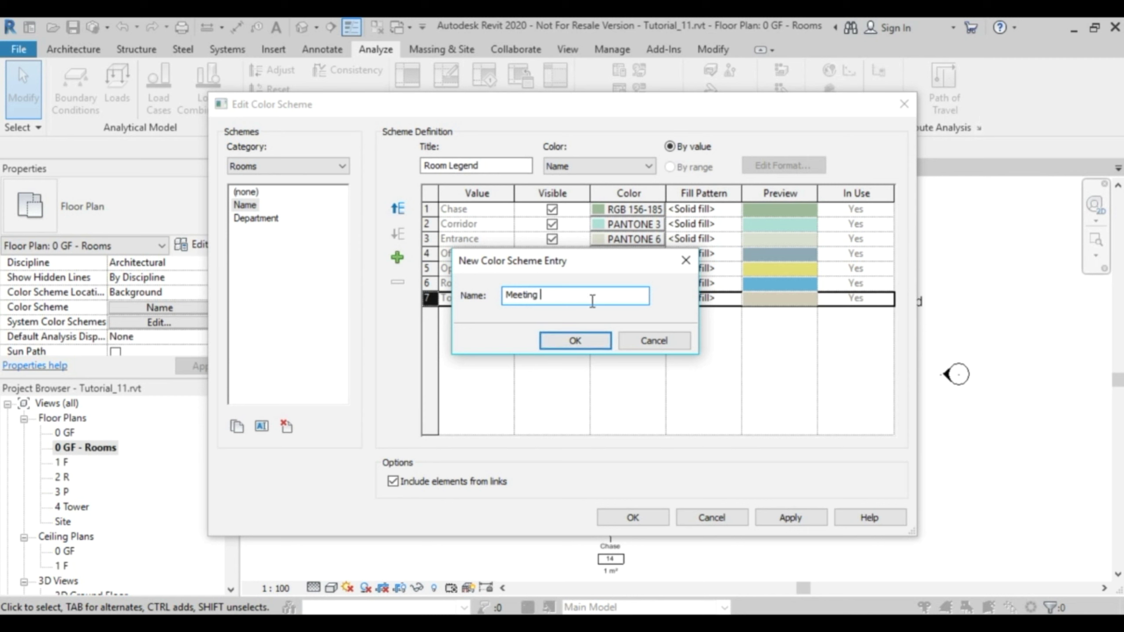
click(570, 342)
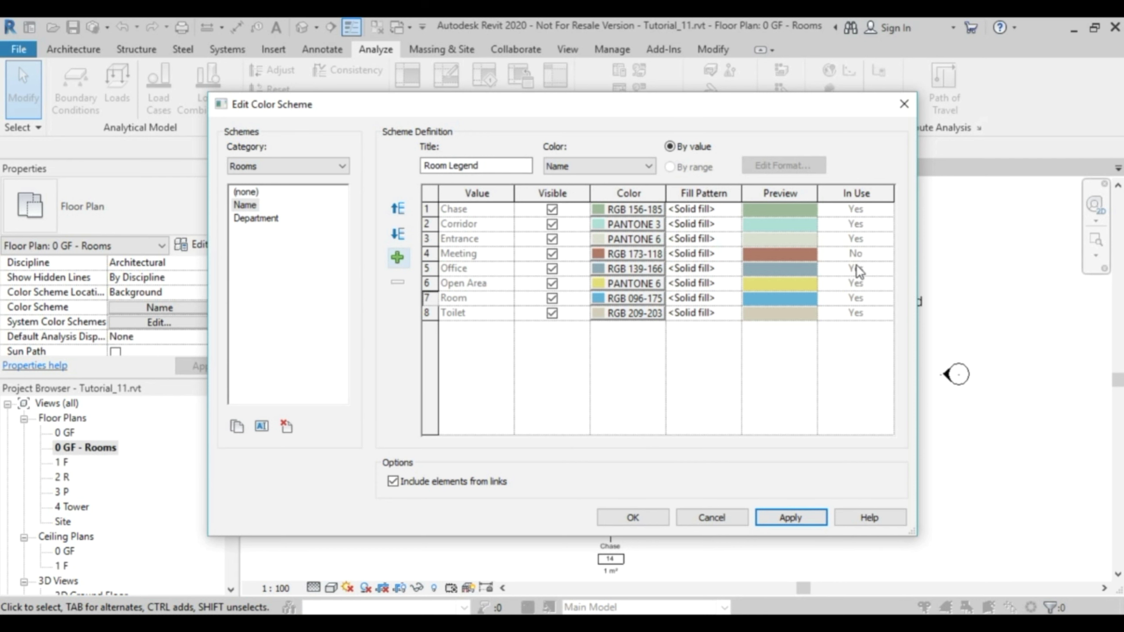
click(641, 519)
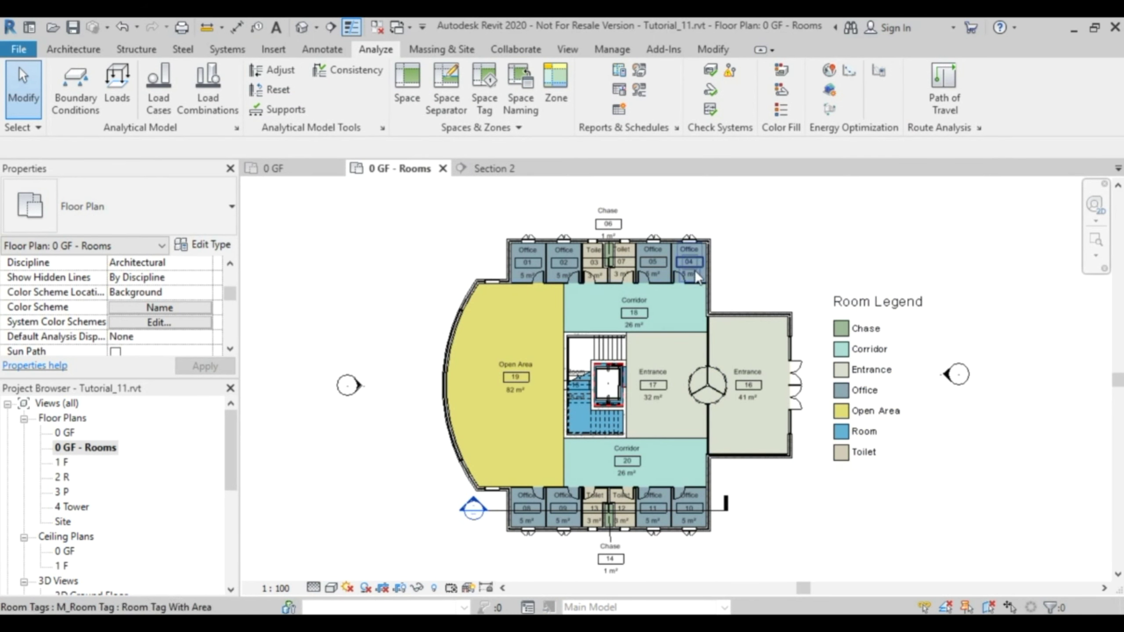
Change the name of office room 04 to Meeting, using the existing room name, and check the plan with its legend
scroll(694, 271, up, 5)
scroll(718, 382, up, 2)
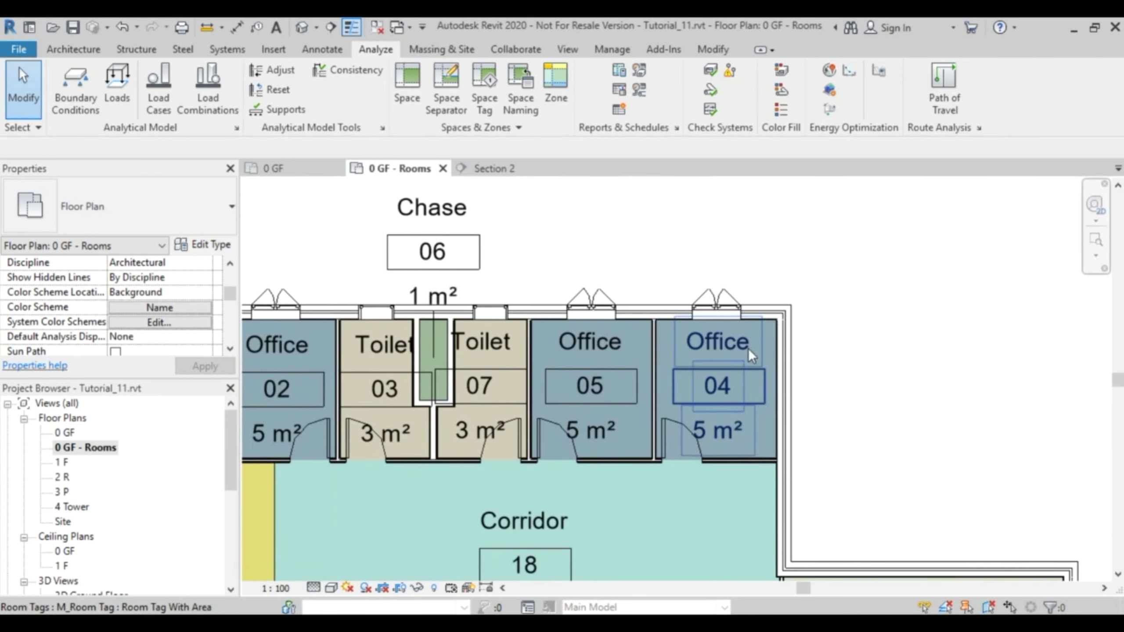
click(758, 348)
click(195, 322)
click(204, 322)
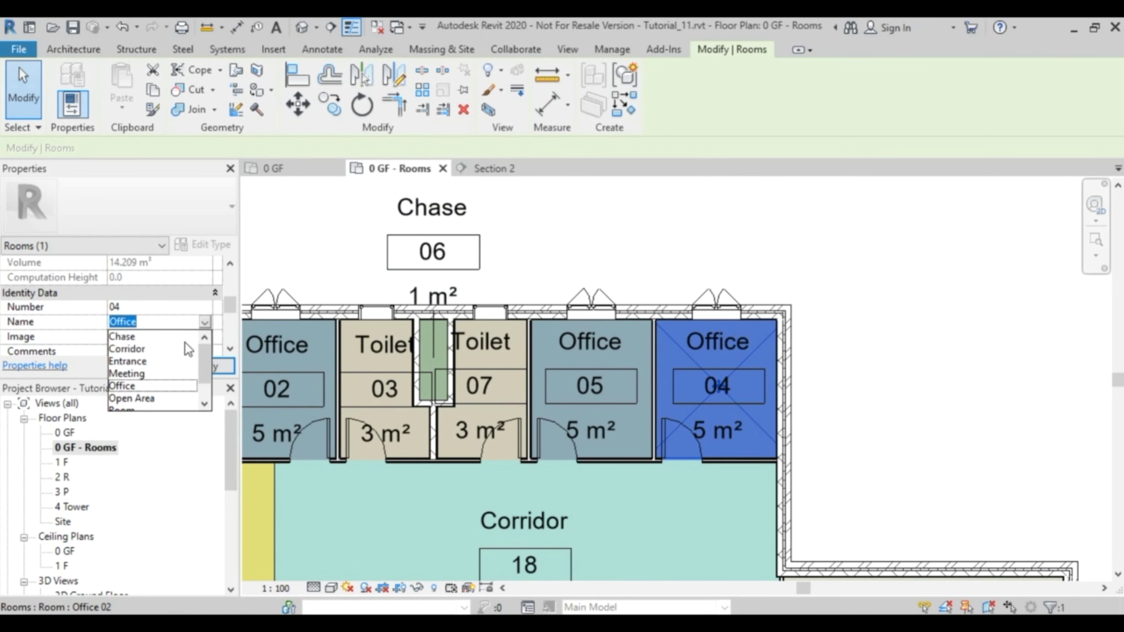
click(142, 374)
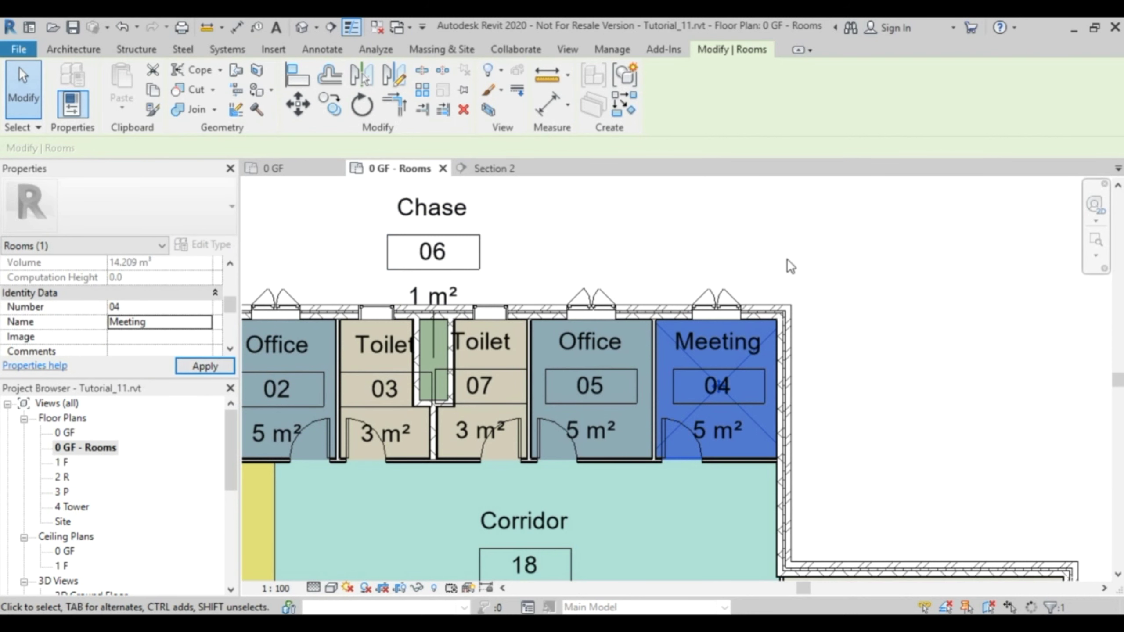
click(901, 349)
scroll(901, 366, down, 5)
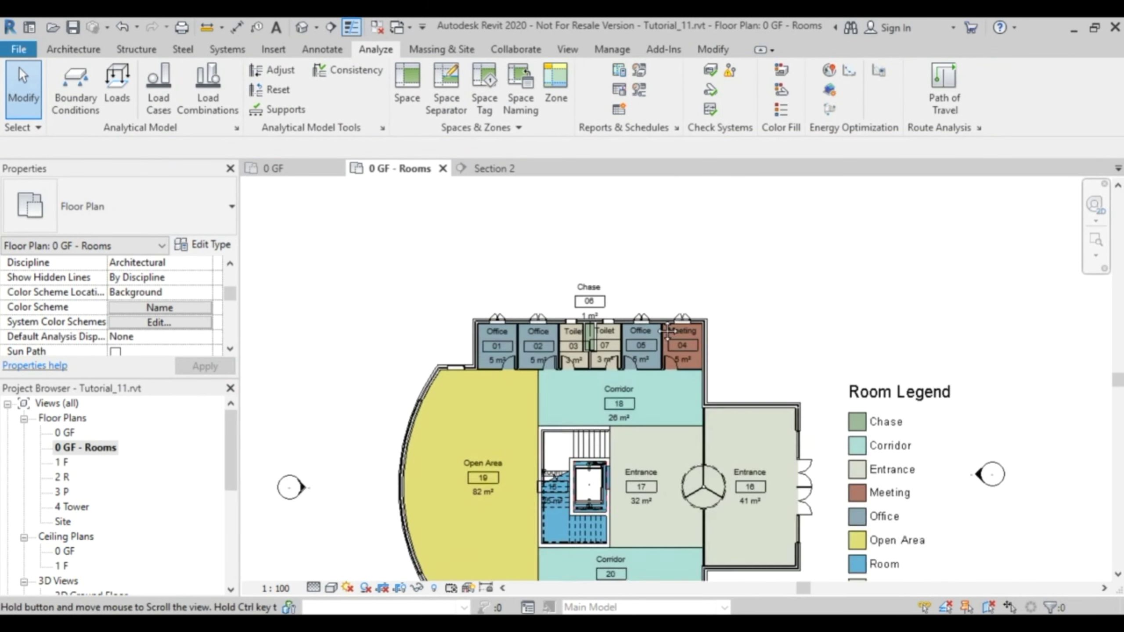
middle_drag(671, 330, 550, 262)
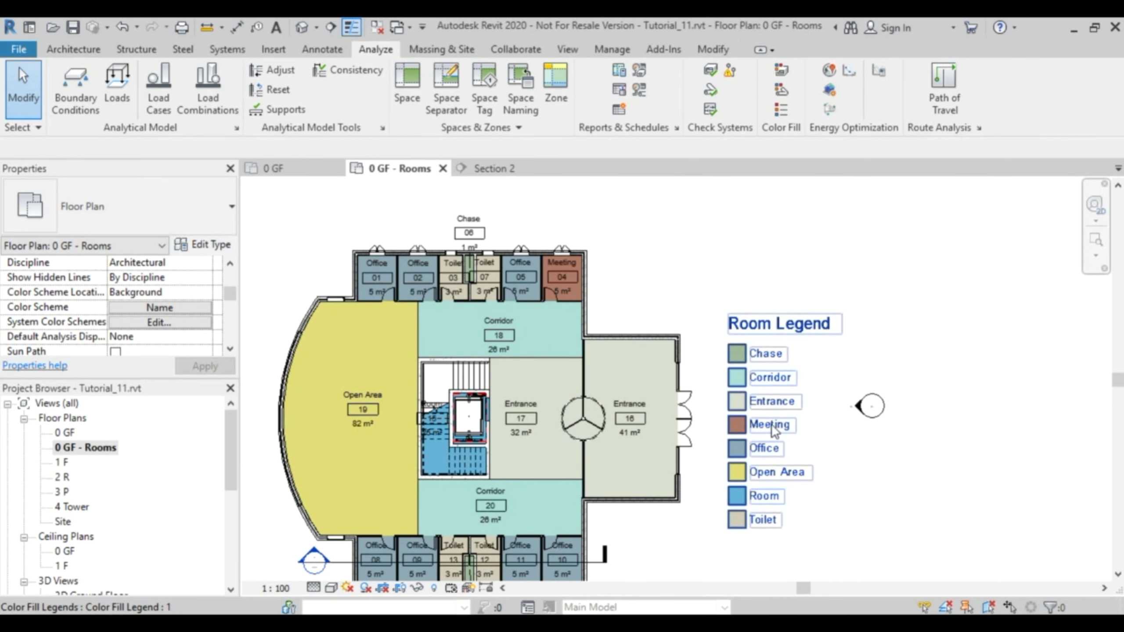
scroll(837, 438, down, 2)
middle_drag(846, 444, 868, 443)
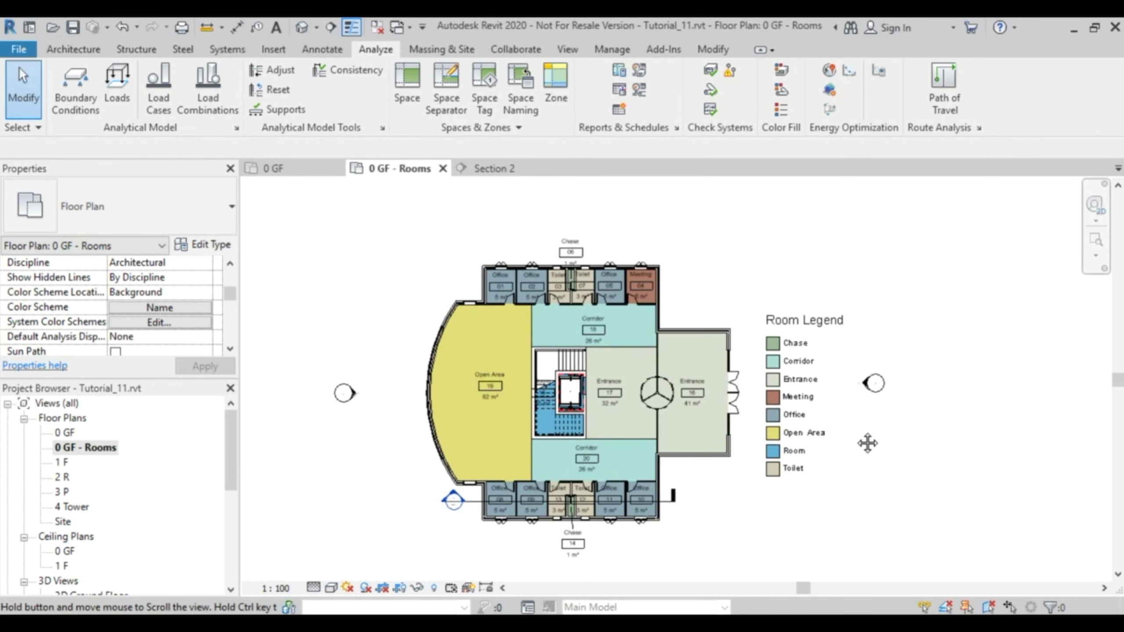